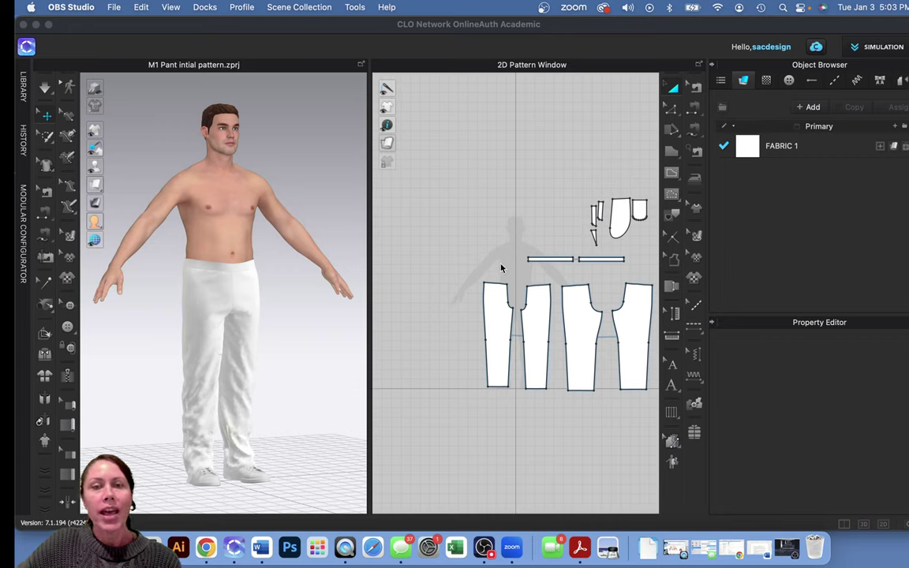
Step: Enable Bond on both waistband pieces with the Fusible (Common) preset
{"action": "scroll", "coordinate": [571, 278], "scroll_direction": "up", "scroll_amount": 3}
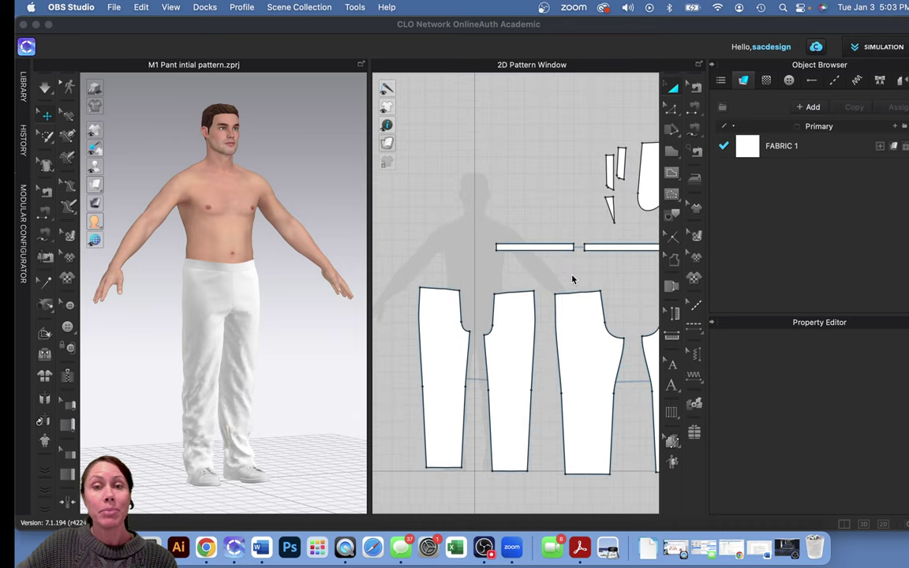
{"action": "scroll", "coordinate": [571, 277], "scroll_direction": "down", "scroll_amount": 2}
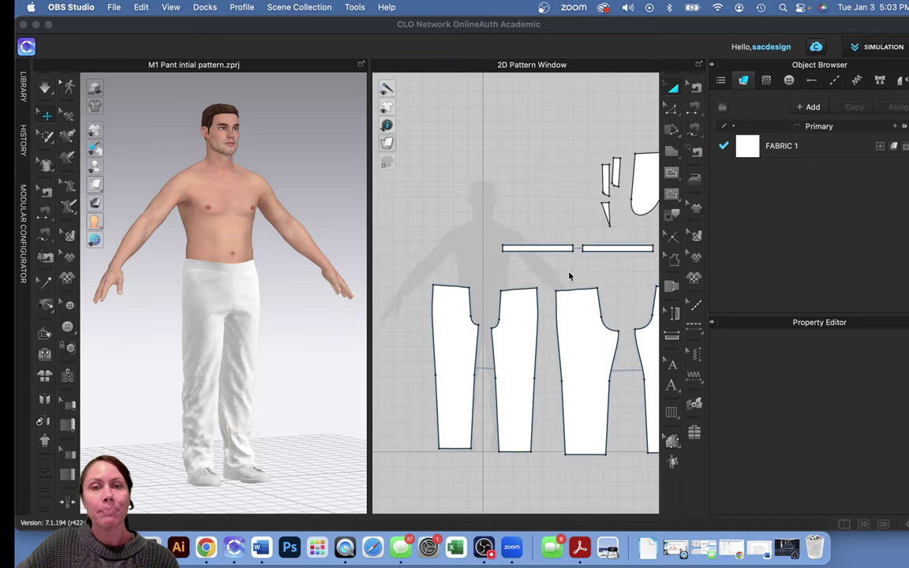
{"action": "scroll", "coordinate": [568, 276], "scroll_direction": "down", "scroll_amount": 2}
{"action": "middle_click_drag", "start_coordinate": [565, 270], "coordinate": [462, 288]}
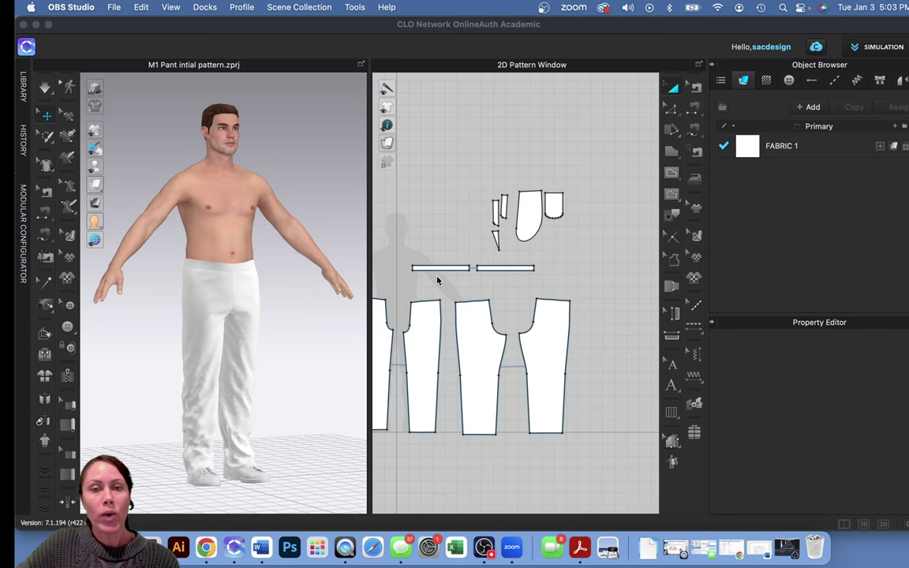
{"action": "left_click_drag", "start_coordinate": [404, 256], "coordinate": [545, 285]}
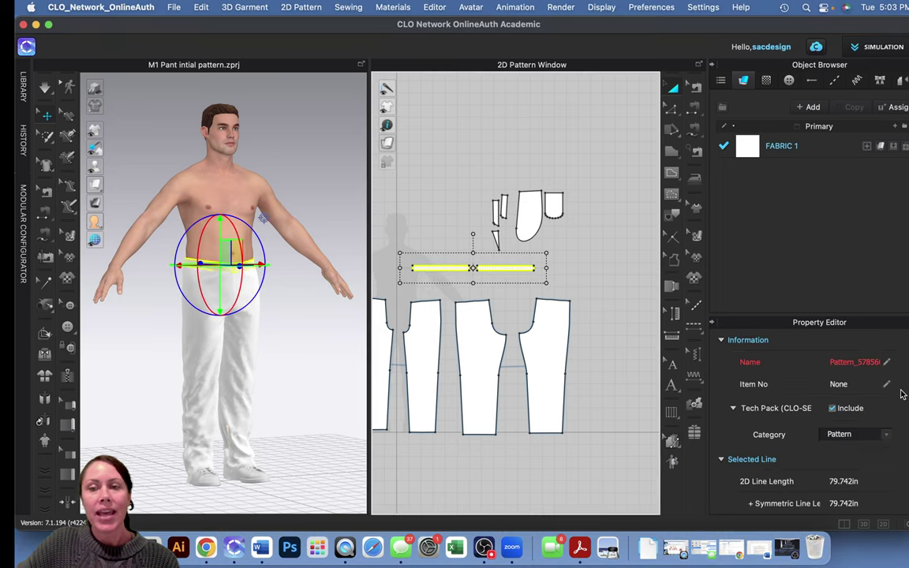
{"action": "scroll", "coordinate": [845, 463], "scroll_direction": "down", "scroll_amount": 10}
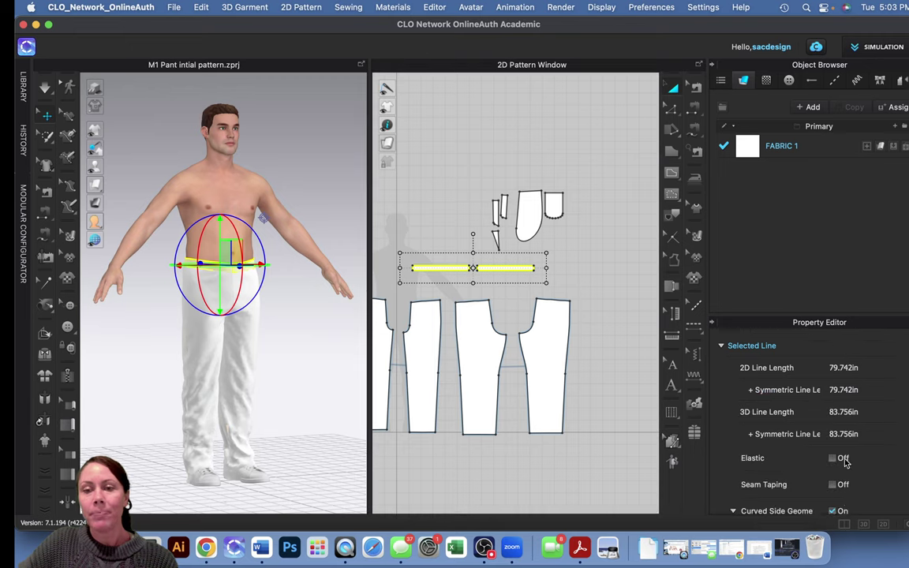
{"action": "scroll", "coordinate": [845, 463], "scroll_direction": "down", "scroll_amount": 8}
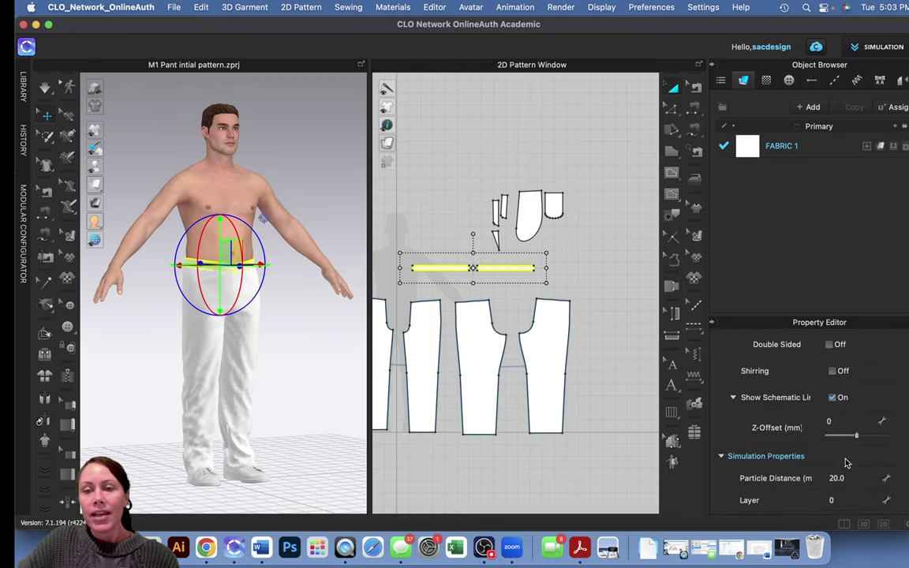
{"action": "scroll", "coordinate": [845, 463], "scroll_direction": "down", "scroll_amount": 3}
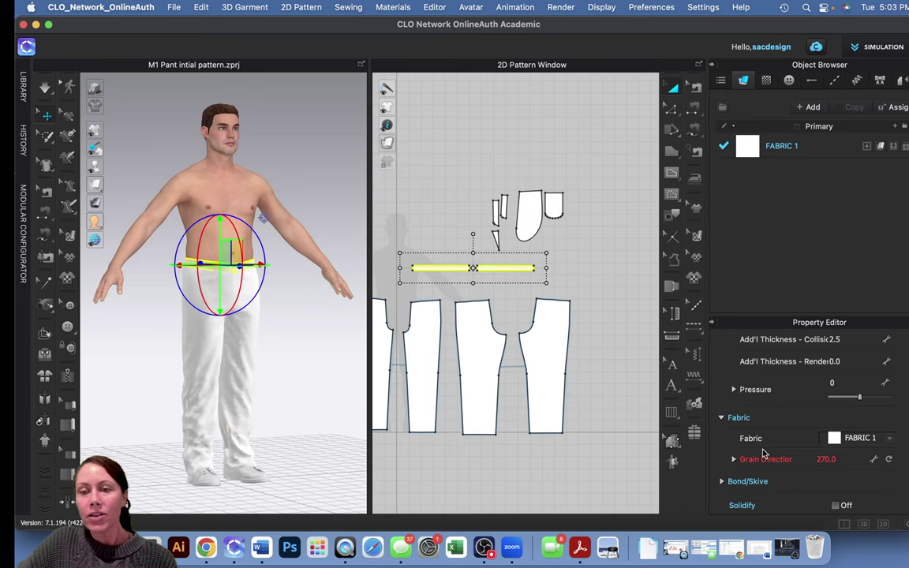
{"action": "scroll", "coordinate": [763, 453], "scroll_direction": "down", "scroll_amount": 3}
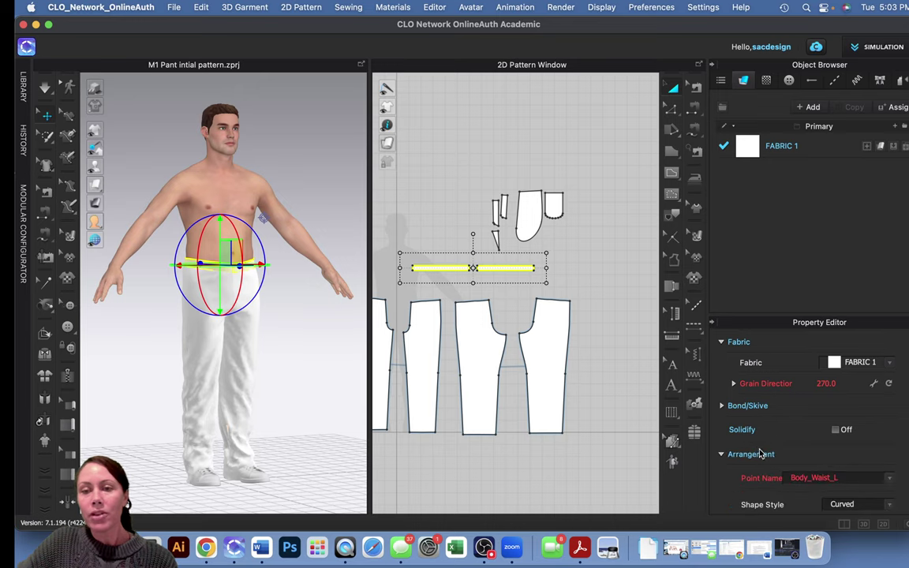
{"action": "left_click", "coordinate": [722, 406]}
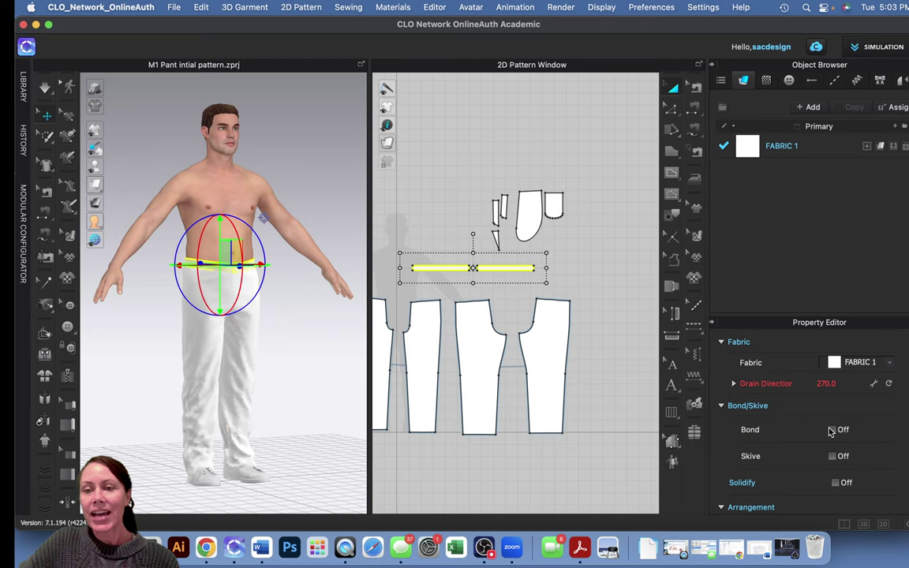
{"action": "left_click", "coordinate": [832, 430]}
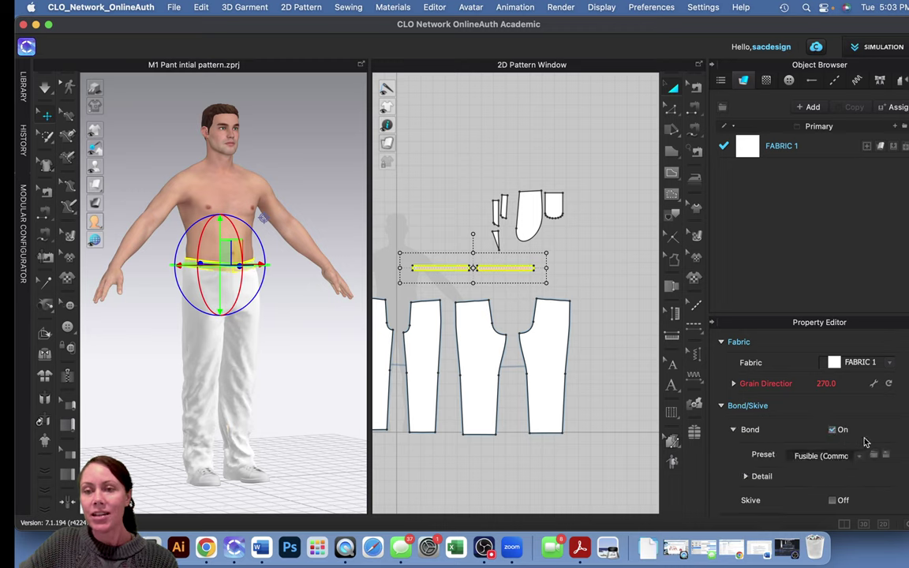
{"action": "left_click", "coordinate": [859, 457]}
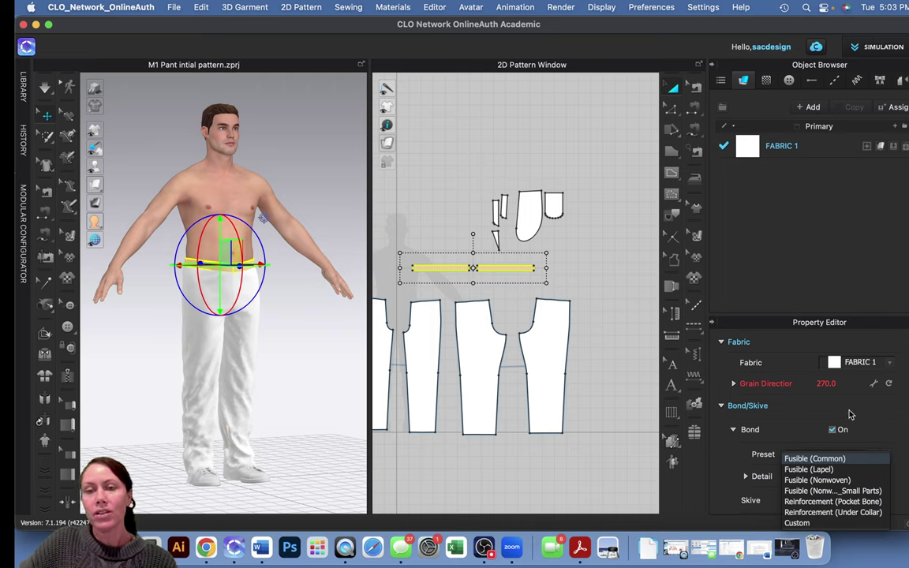
{"action": "left_click", "coordinate": [856, 458]}
{"action": "left_click", "coordinate": [589, 381]}
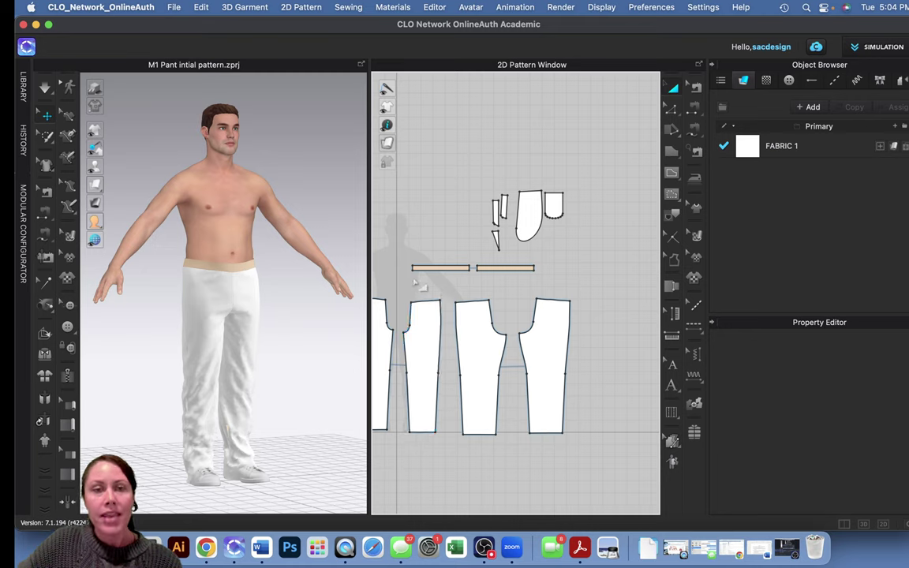
Step: Create a Layer Clone (Under) of both waistband pieces and place the copies just above the originals in the 2D pattern
{"action": "left_click_drag", "start_coordinate": [411, 276], "coordinate": [549, 256]}
{"action": "right_click", "coordinate": [433, 268]}
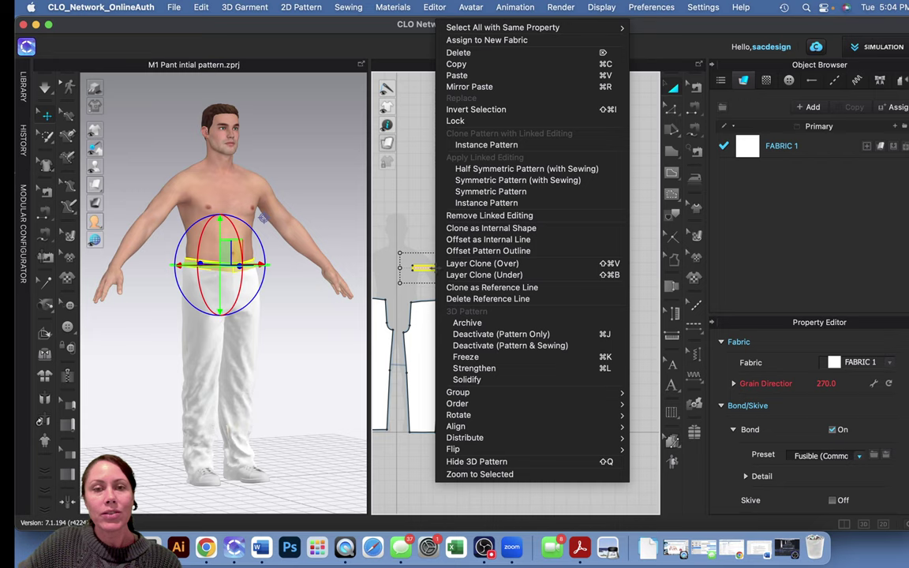
{"action": "left_click", "coordinate": [466, 274]}
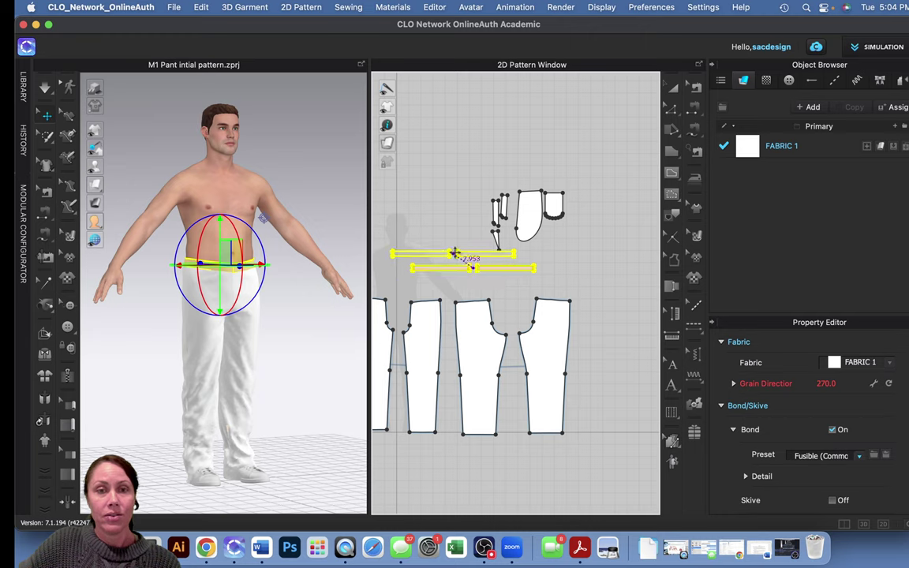
{"action": "left_click", "coordinate": [469, 257]}
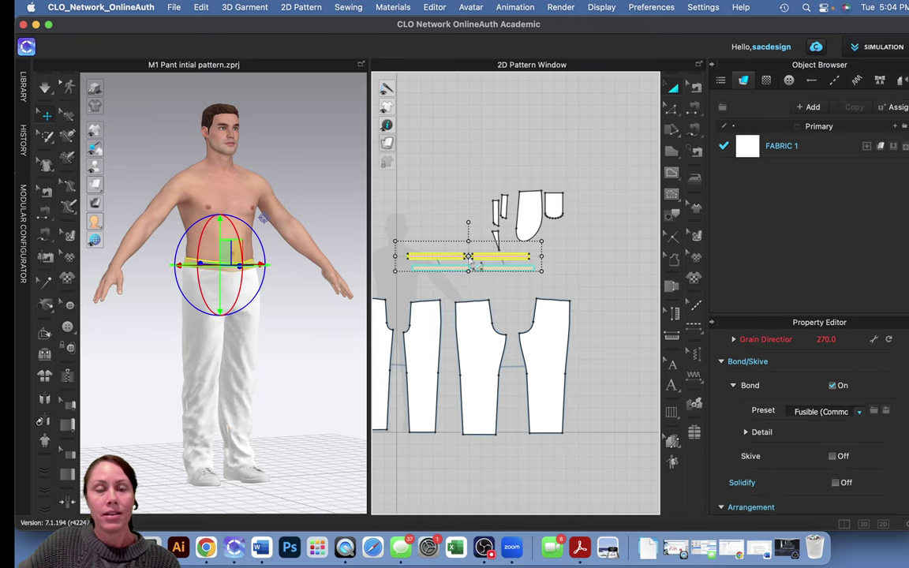
Step: Examine the sewing between the cloned and original waistbands in 2D and on the avatar from side and front
{"action": "key", "text": "4"}
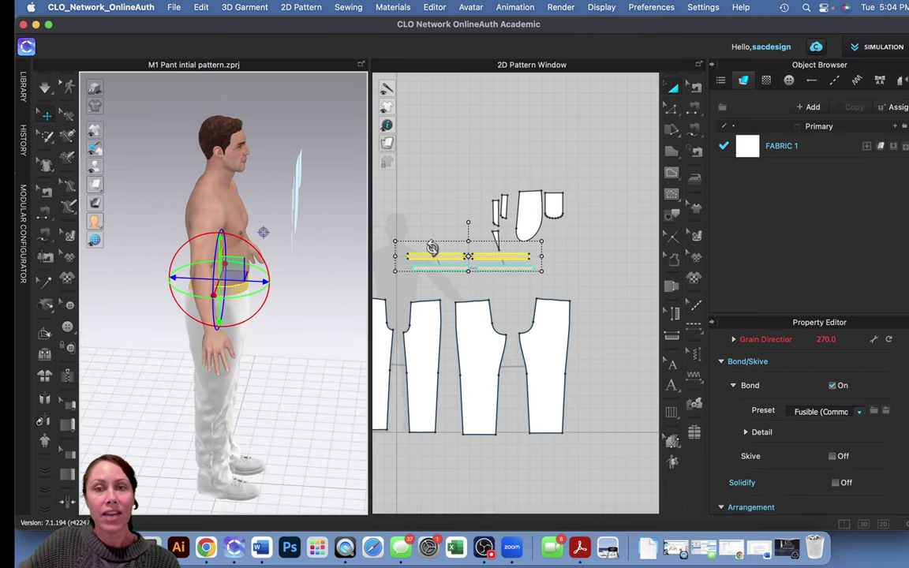
{"action": "left_click", "coordinate": [696, 87]}
{"action": "scroll", "coordinate": [440, 262], "scroll_direction": "up", "scroll_amount": 6}
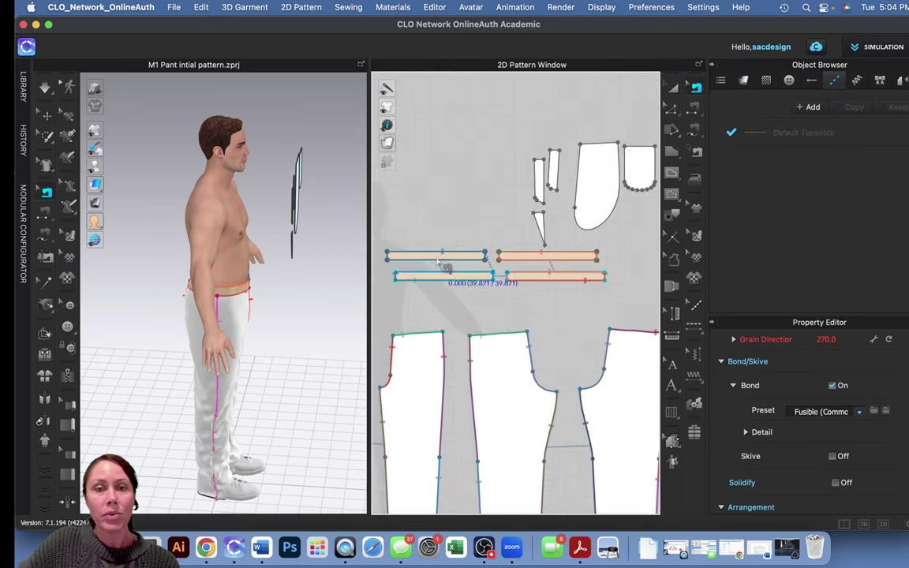
{"action": "scroll", "coordinate": [457, 284], "scroll_direction": "down", "scroll_amount": 5}
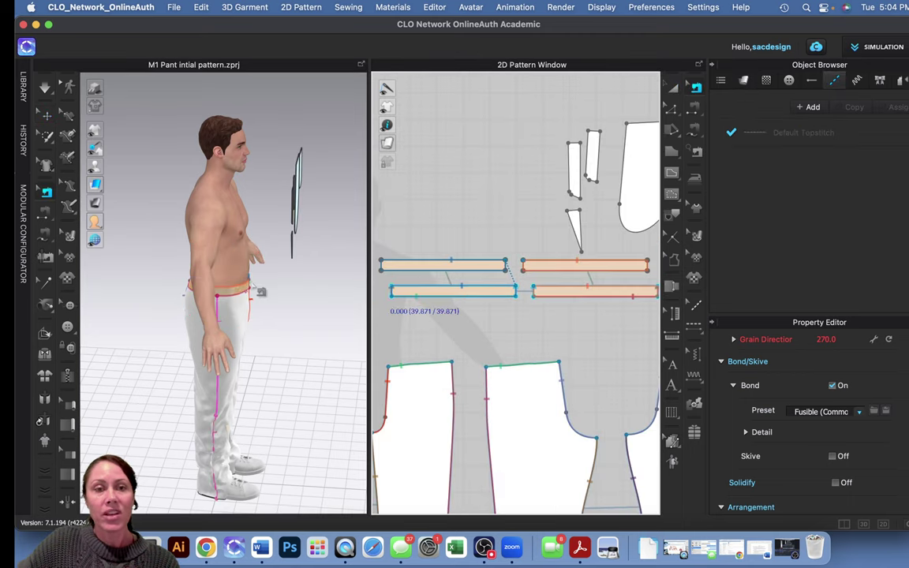
{"action": "right_click_drag", "start_coordinate": [231, 257], "coordinate": [238, 285]}
{"action": "key", "text": "2"}
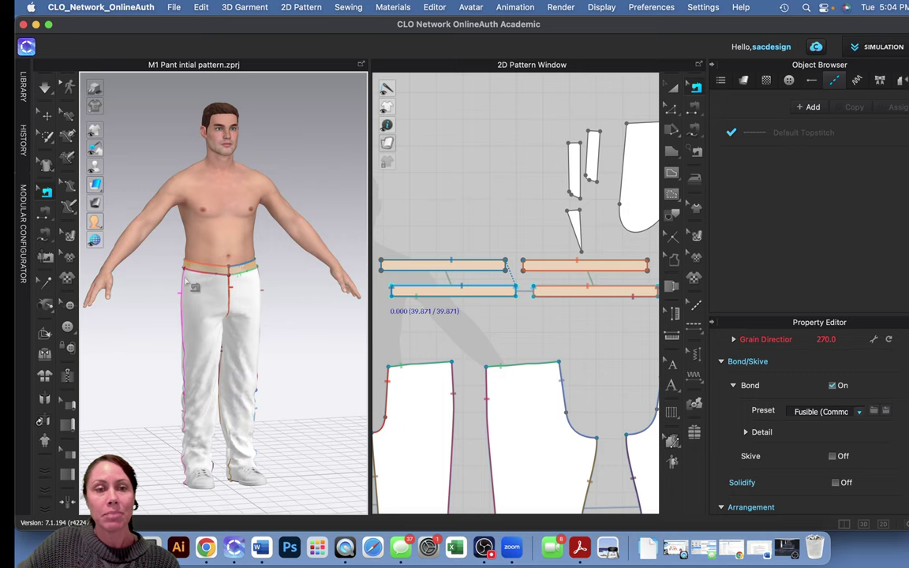
{"action": "scroll", "coordinate": [184, 283], "scroll_direction": "up", "scroll_amount": 3}
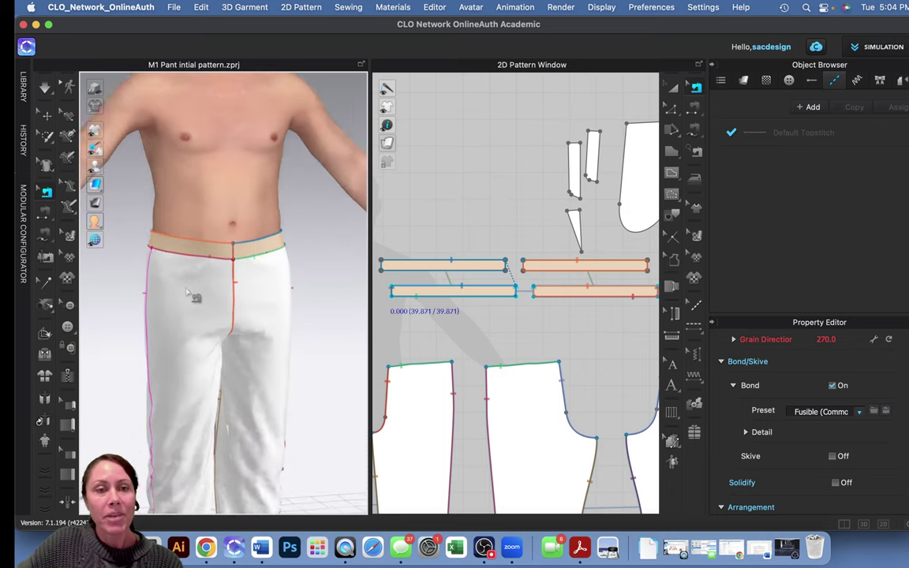
{"action": "scroll", "coordinate": [189, 293], "scroll_direction": "down", "scroll_amount": 2}
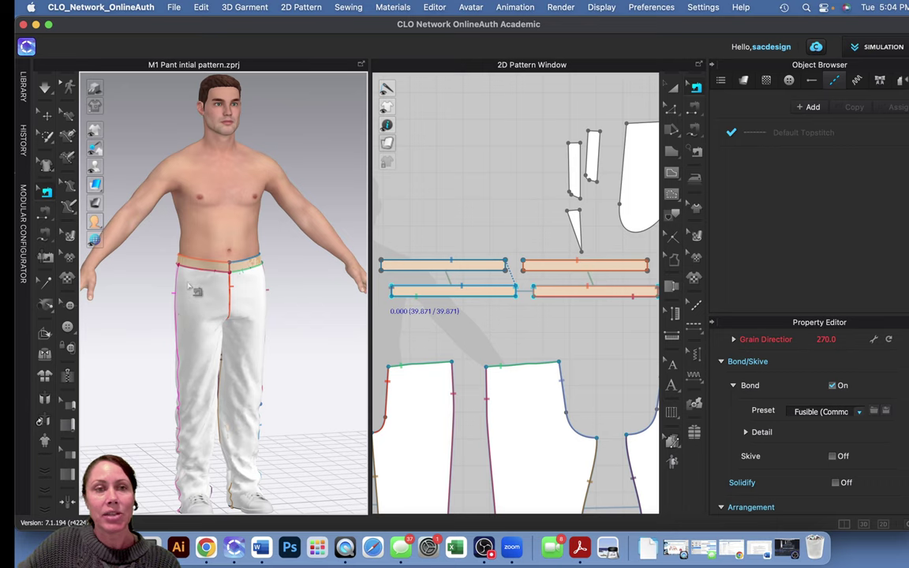
Step: Browse the preset fabrics in the library's Fabric folder and return to the project's fabric list
{"action": "left_click", "coordinate": [24, 84]}
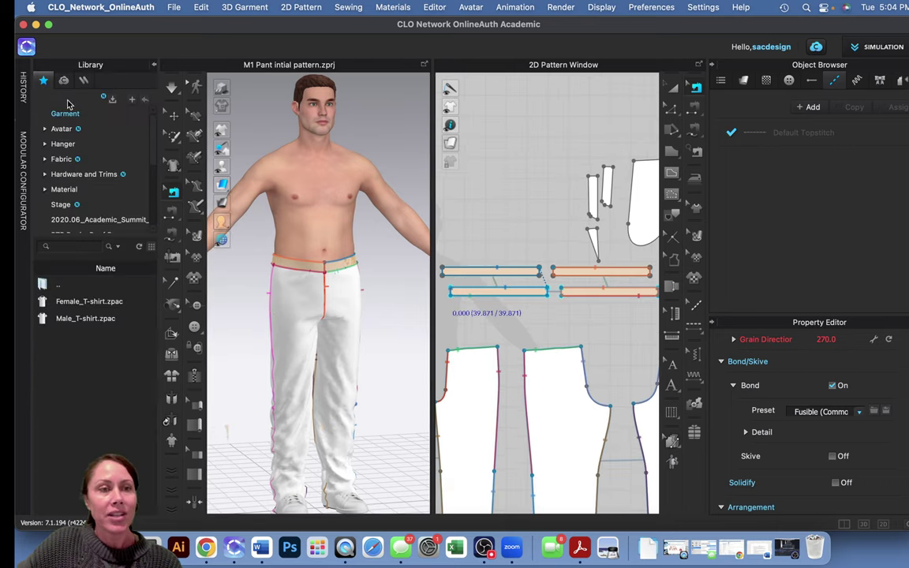
{"action": "left_click", "coordinate": [62, 159]}
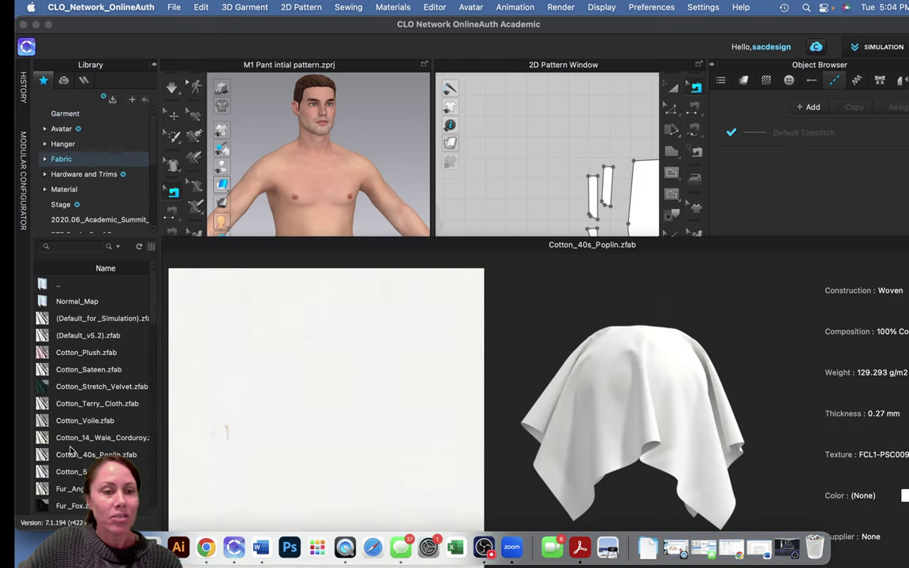
{"action": "scroll", "coordinate": [71, 449], "scroll_direction": "down", "scroll_amount": 2}
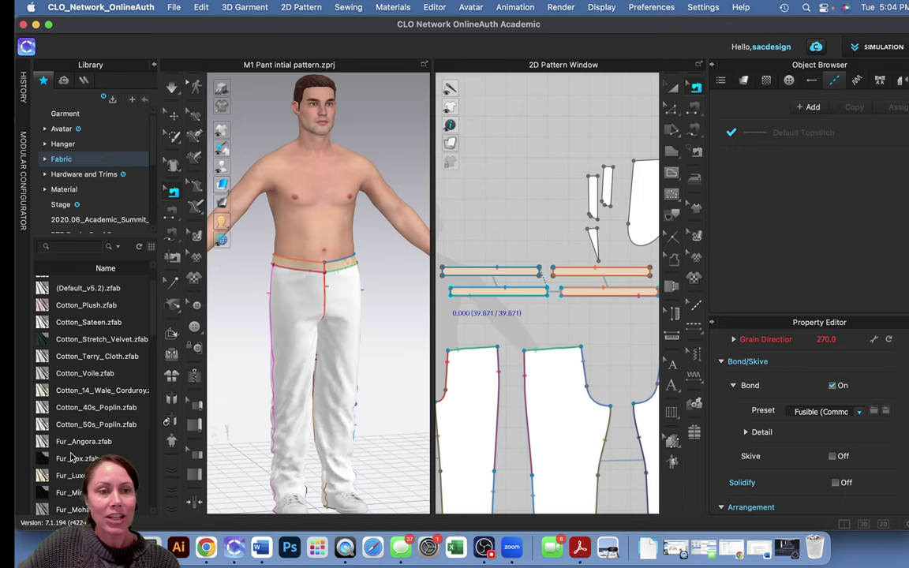
{"action": "scroll", "coordinate": [69, 461], "scroll_direction": "up", "scroll_amount": 2}
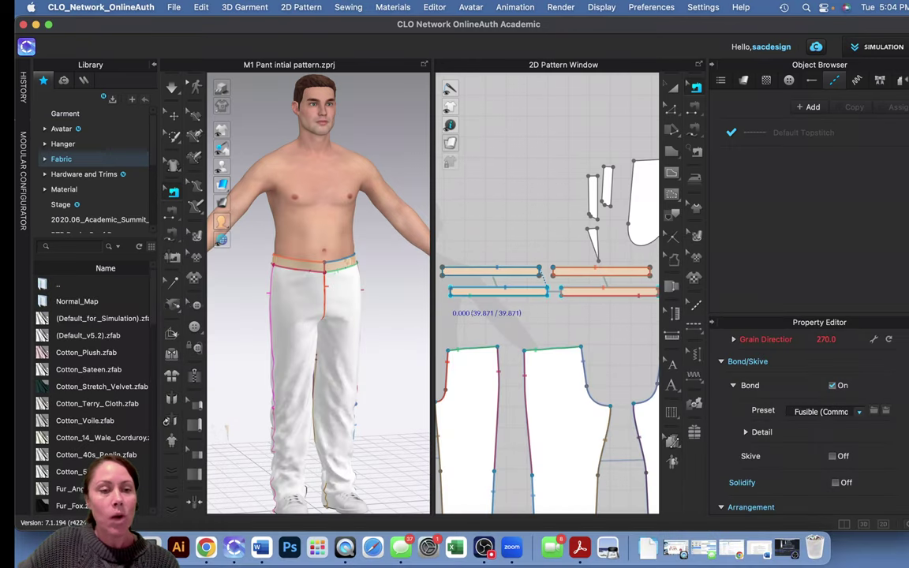
{"action": "left_click", "coordinate": [149, 547]}
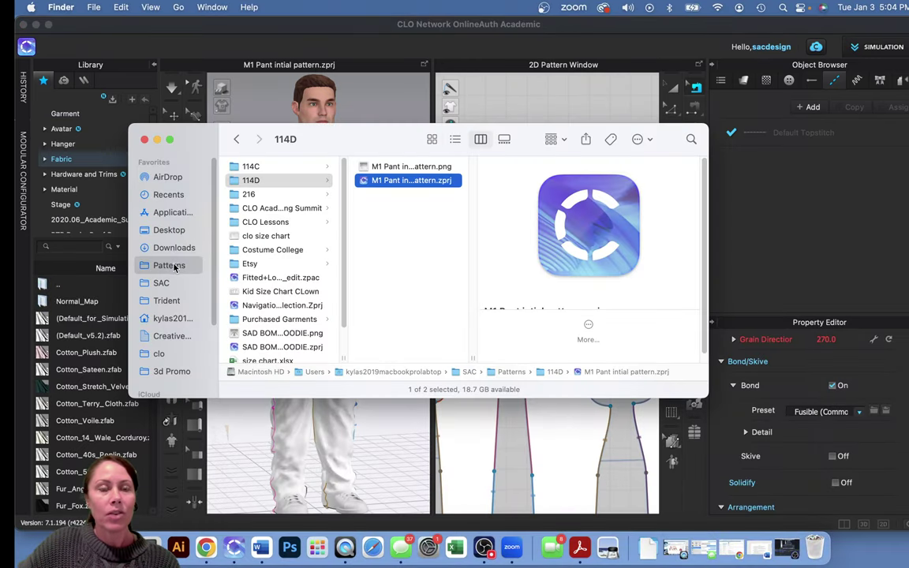
{"action": "left_click", "coordinate": [157, 140]}
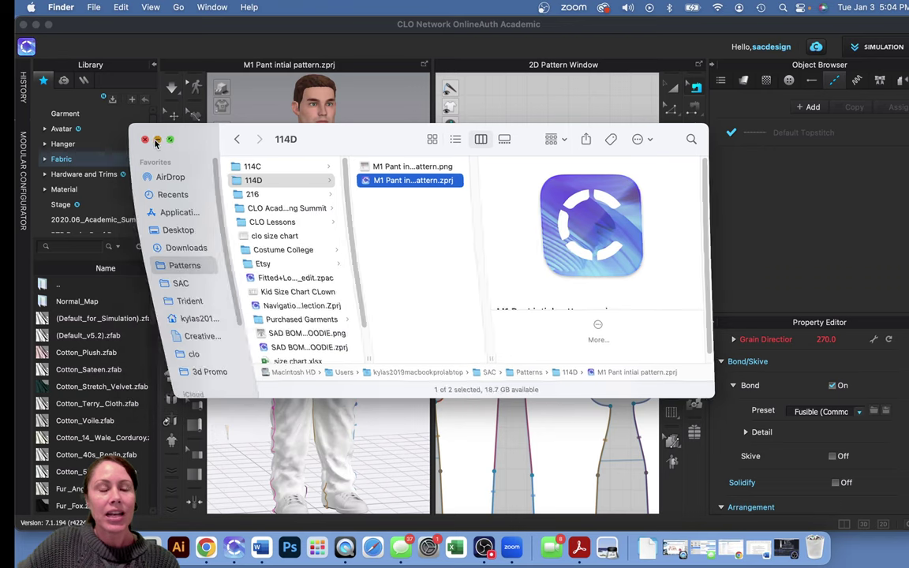
{"action": "scroll", "coordinate": [130, 379], "scroll_direction": "down", "scroll_amount": 5}
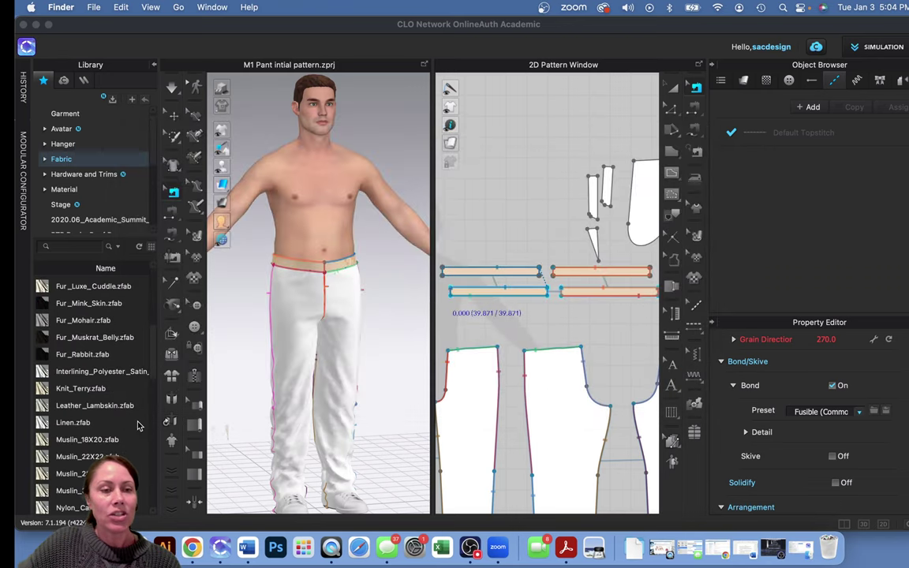
{"action": "scroll", "coordinate": [137, 426], "scroll_direction": "up", "scroll_amount": 10}
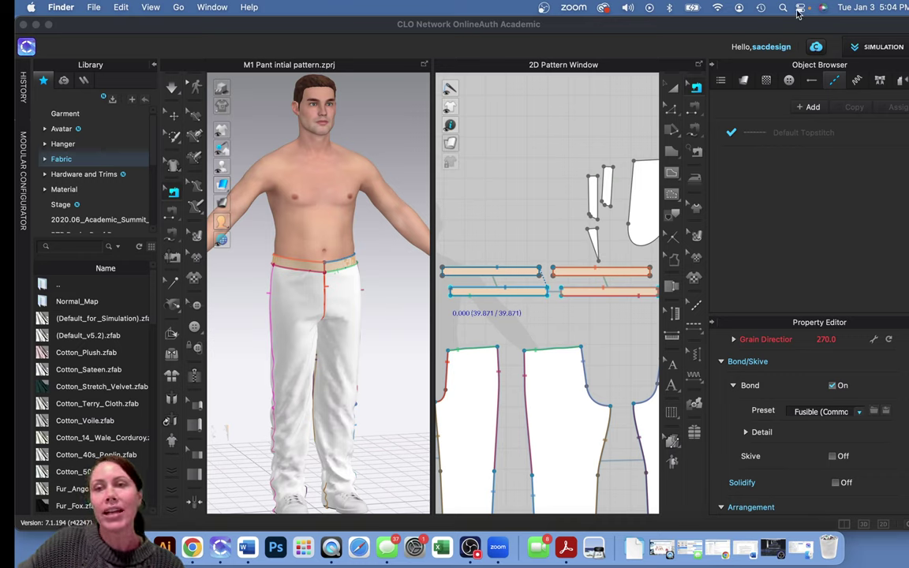
{"action": "left_click", "coordinate": [723, 81]}
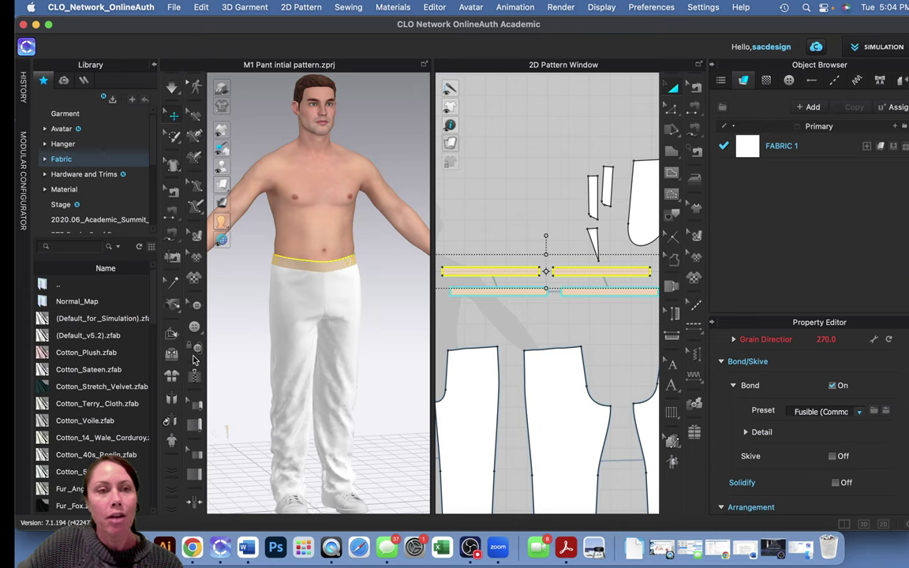
Step: Preview the free Trenchcoat and Cap item in the CONNECT library, and open the account options on the CLO-SET CONNECT website in Chrome
{"action": "left_click", "coordinate": [84, 80]}
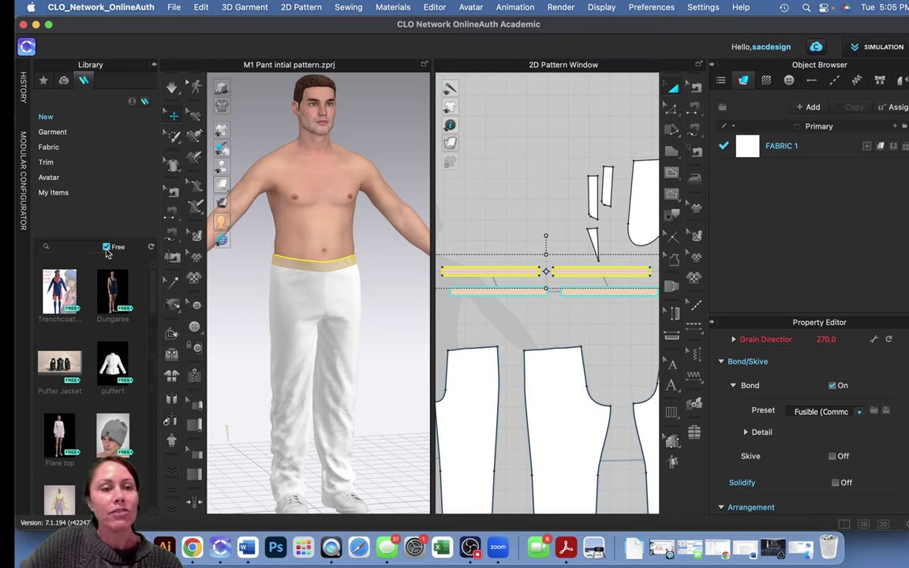
{"action": "mouse_move", "coordinate": [108, 446]}
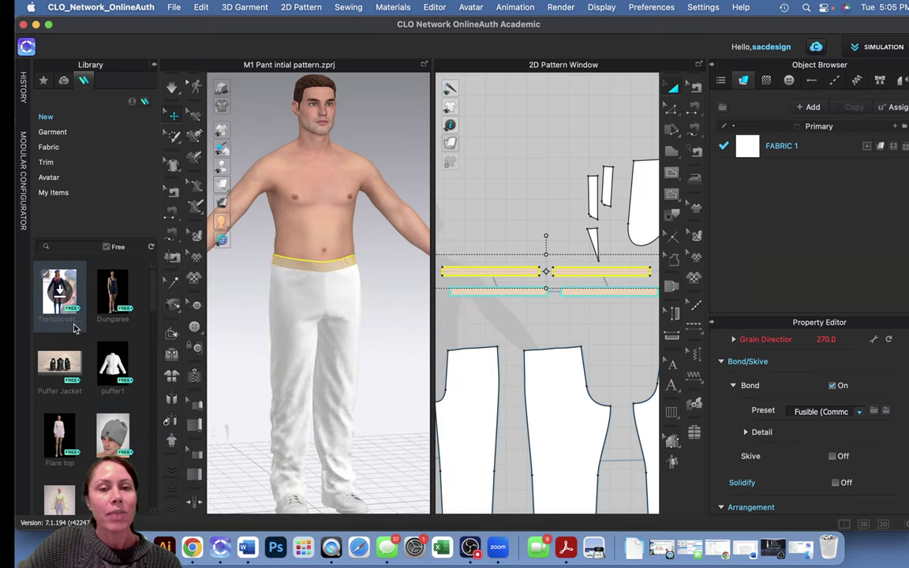
{"action": "mouse_move", "coordinate": [74, 329]}
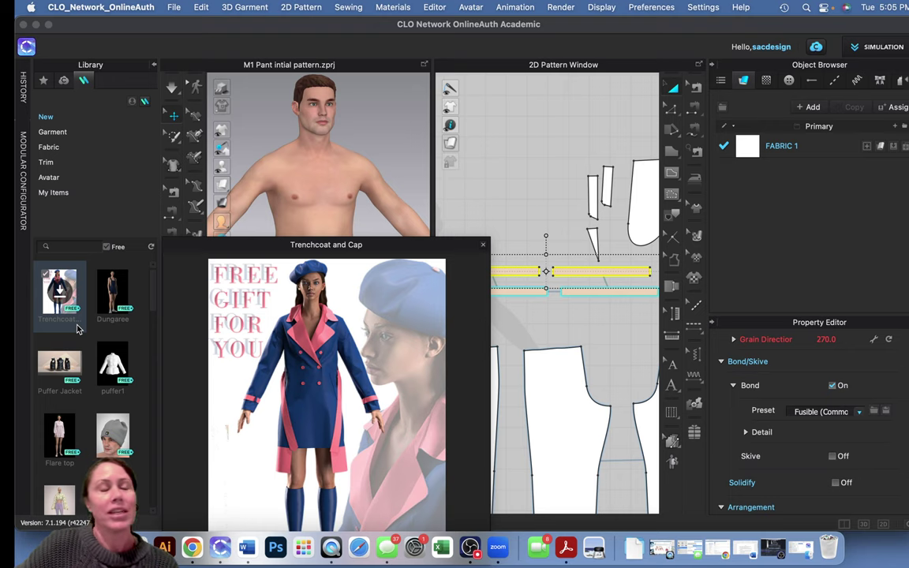
{"action": "left_click", "coordinate": [144, 105]}
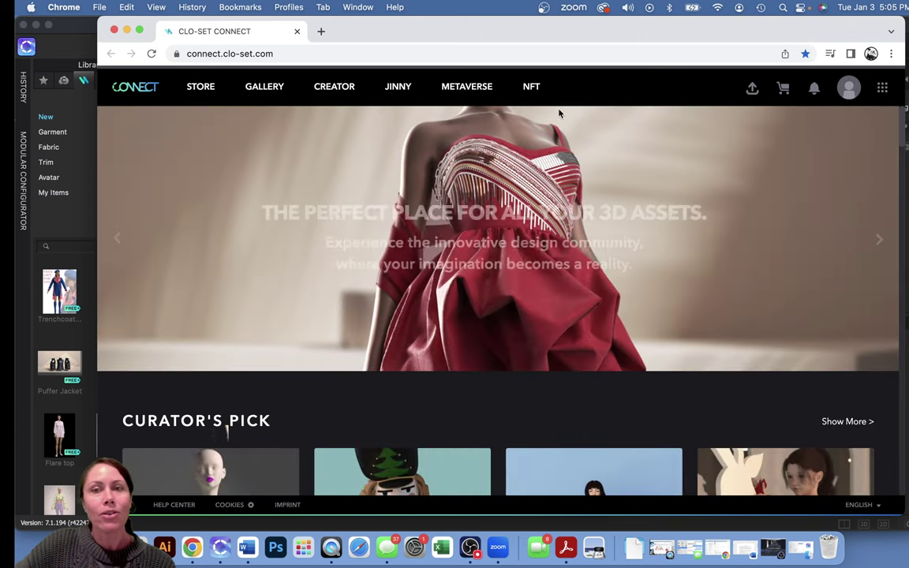
{"action": "left_click", "coordinate": [846, 89]}
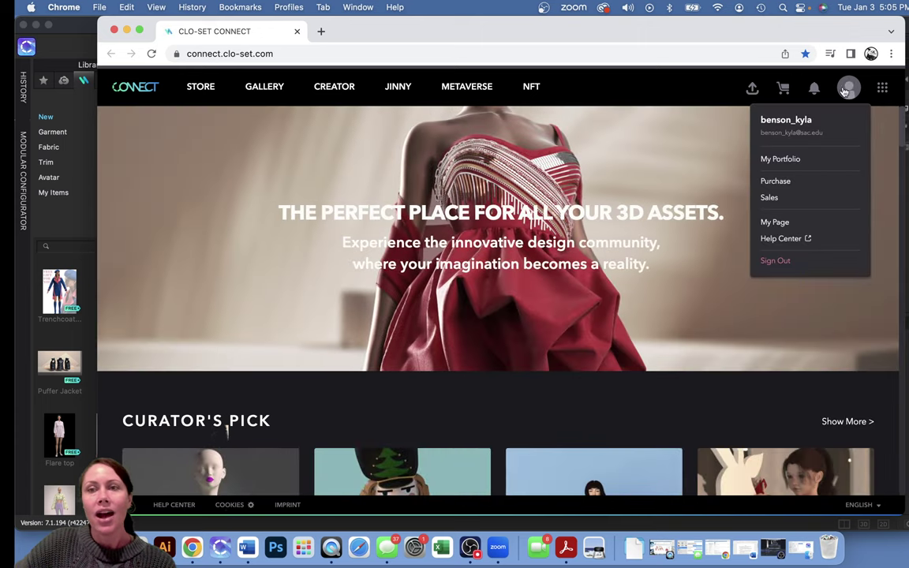
Step: Search the CONNECT store's fabrics for "denim" with paid items excluded, and look through the free results
{"action": "left_click", "coordinate": [199, 88]}
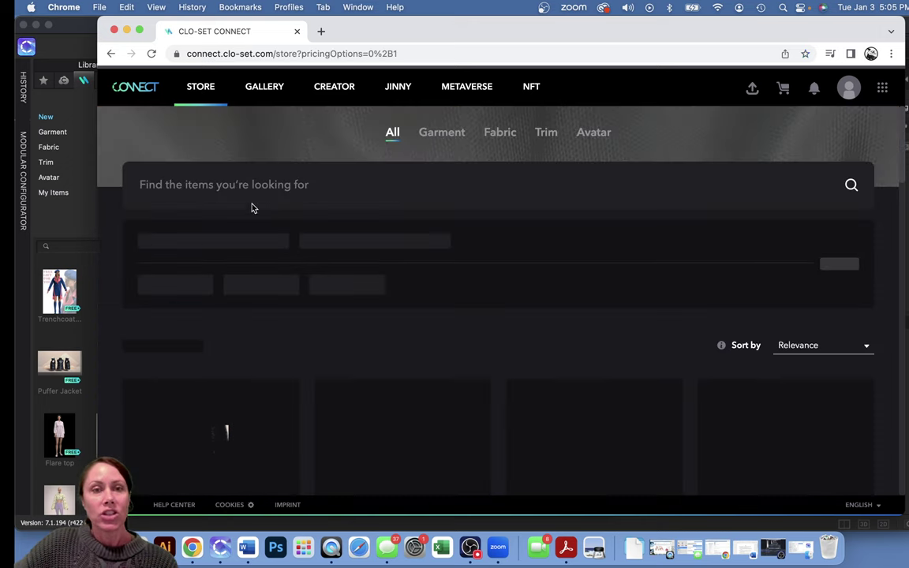
{"action": "left_click", "coordinate": [503, 134]}
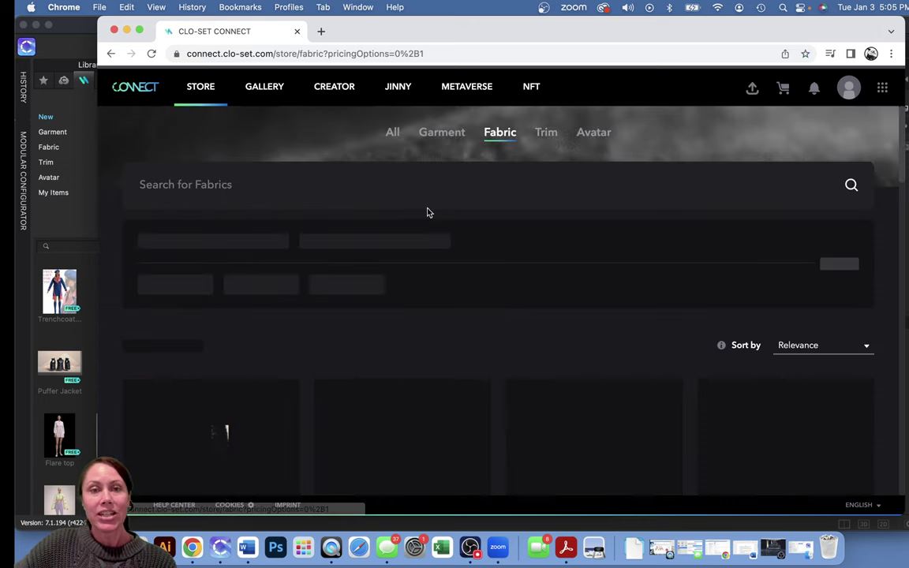
{"action": "left_click", "coordinate": [288, 194]}
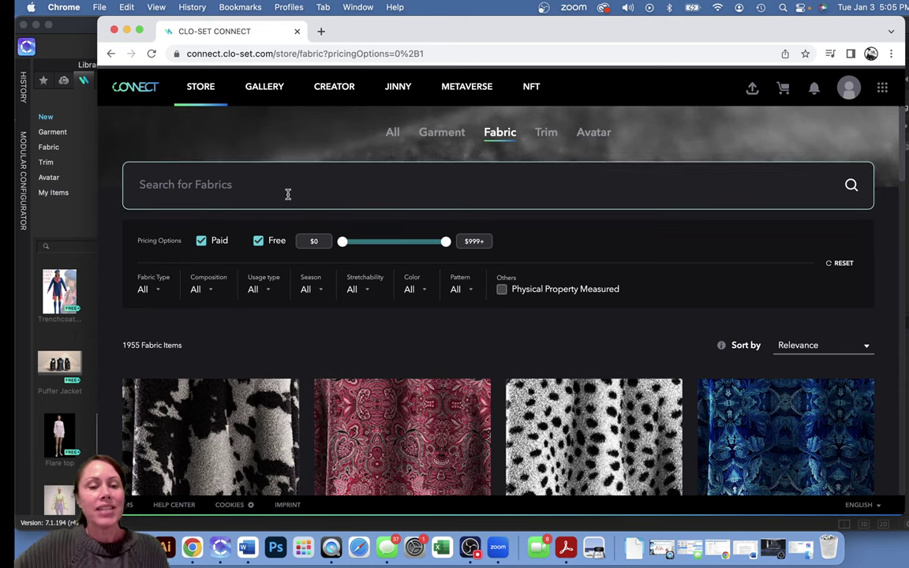
{"action": "type", "text": "denim"}
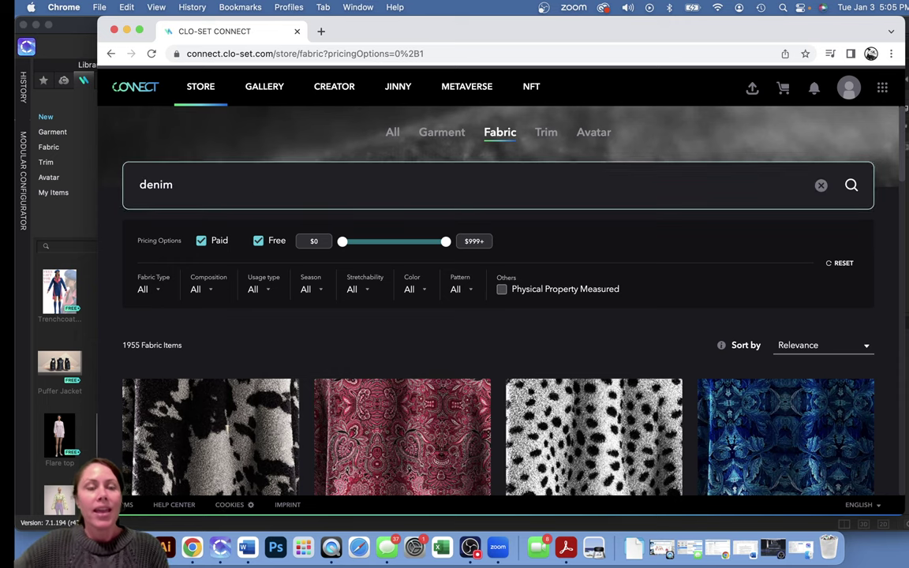
{"action": "left_click", "coordinate": [202, 241]}
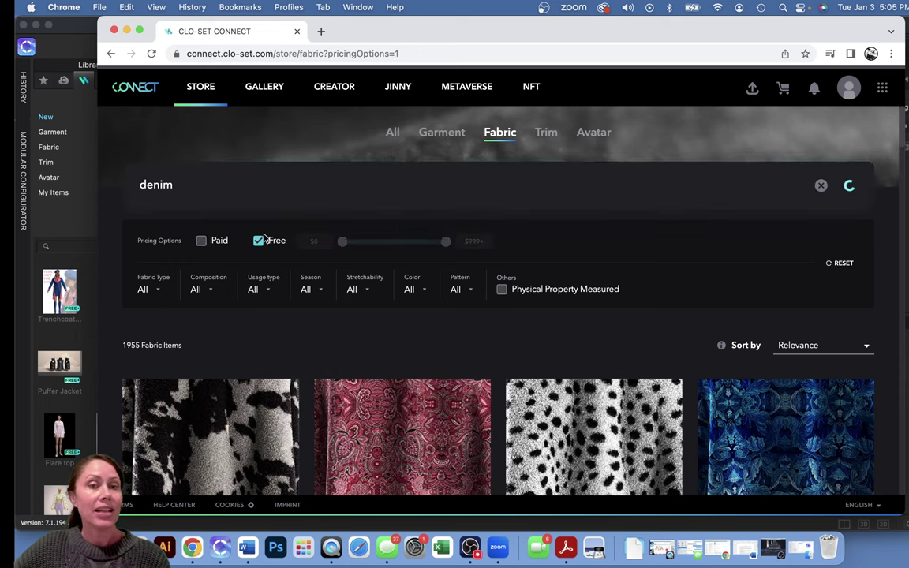
{"action": "scroll", "coordinate": [707, 436], "scroll_direction": "down", "scroll_amount": 5}
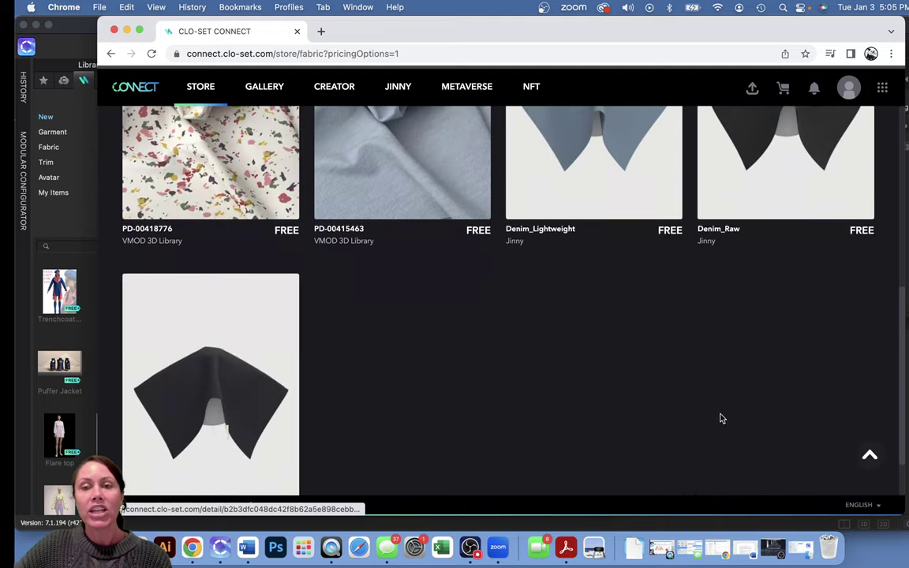
{"action": "scroll", "coordinate": [213, 420], "scroll_direction": "down", "scroll_amount": 1}
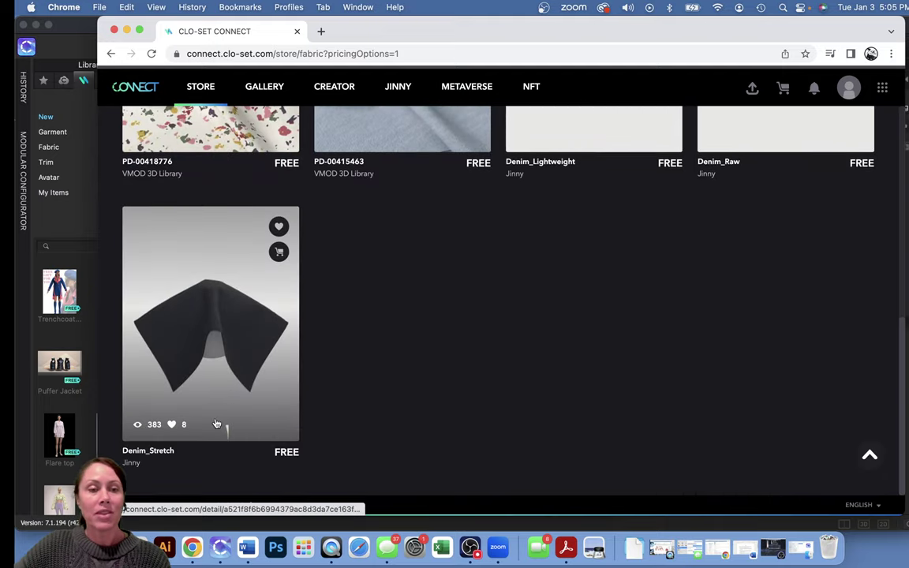
{"action": "scroll", "coordinate": [615, 374], "scroll_direction": "up", "scroll_amount": 3}
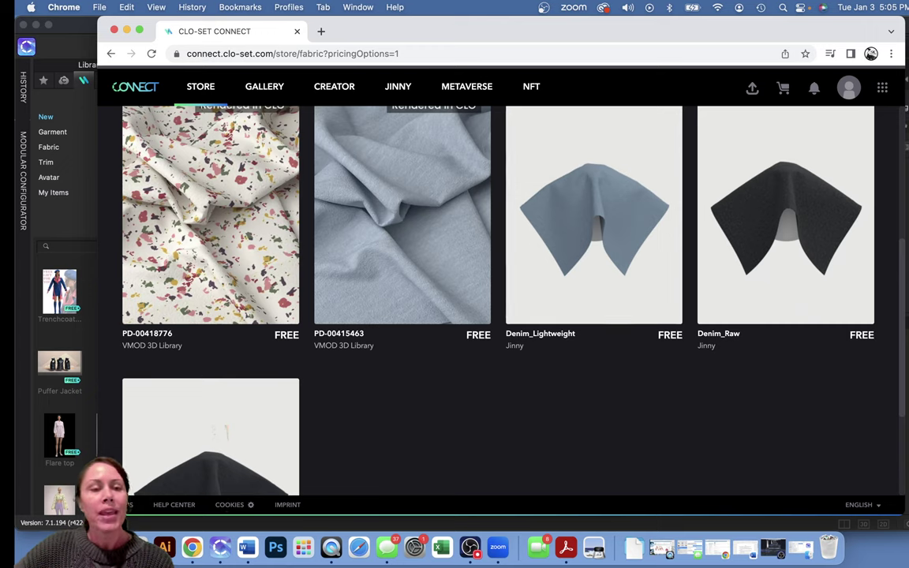
Step: Switch to CLO and display the favorites in the library
{"action": "left_click", "coordinate": [220, 547]}
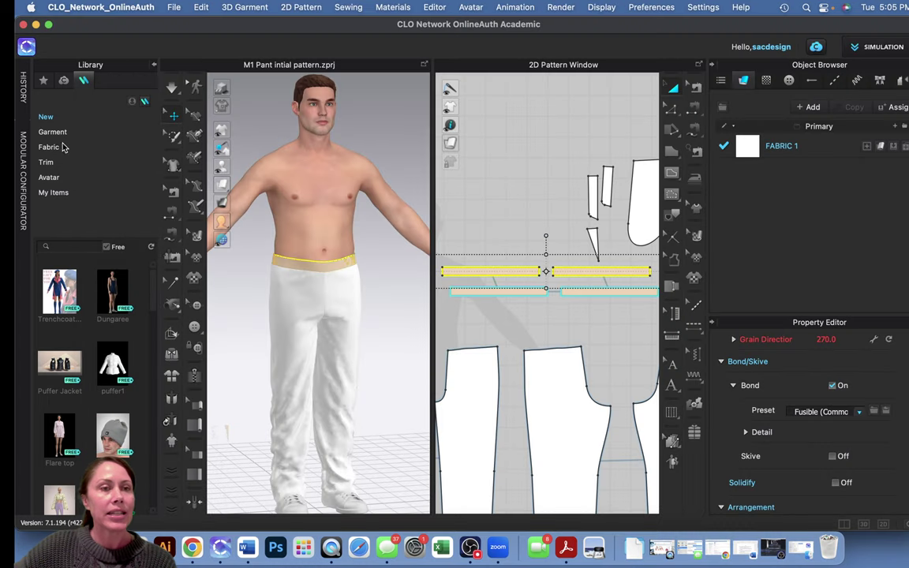
{"action": "left_click", "coordinate": [45, 80]}
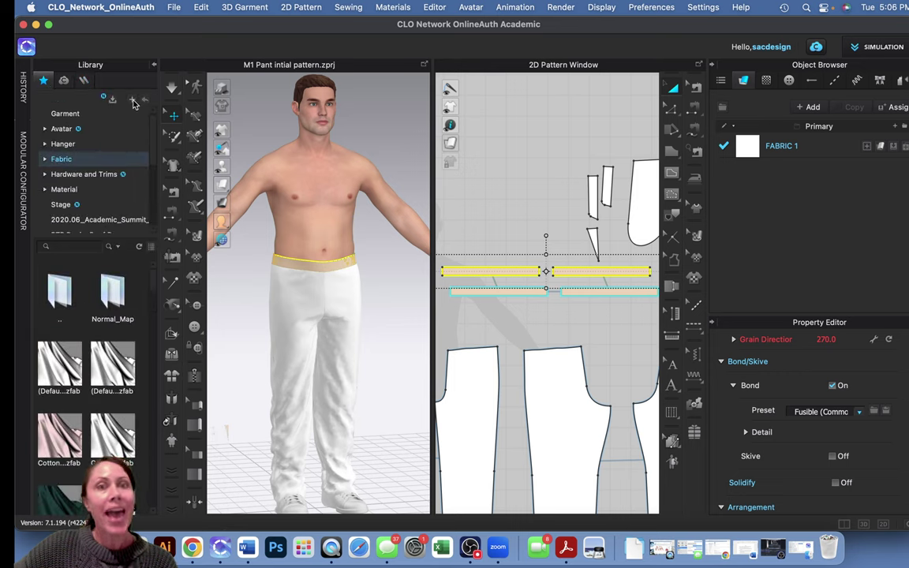
{"action": "left_click", "coordinate": [134, 102]}
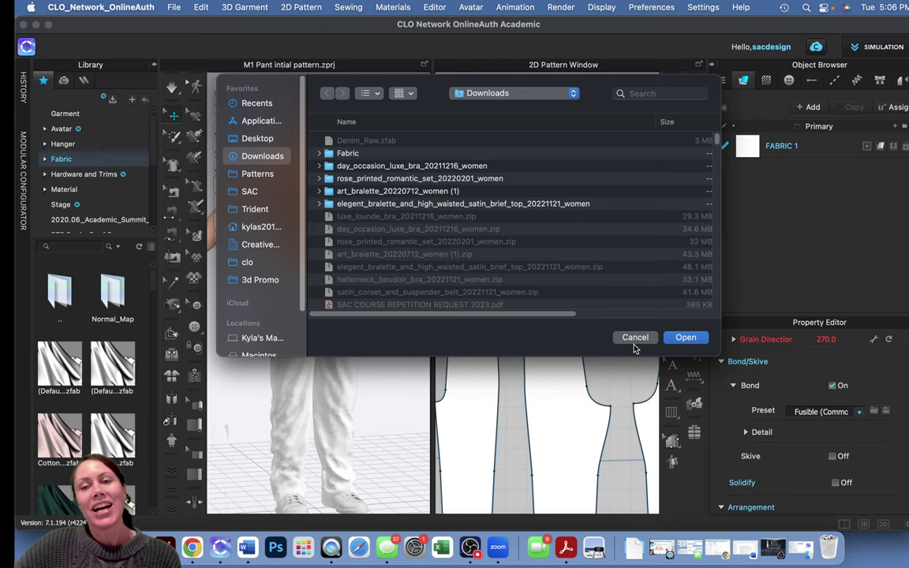
{"action": "left_click", "coordinate": [316, 153]}
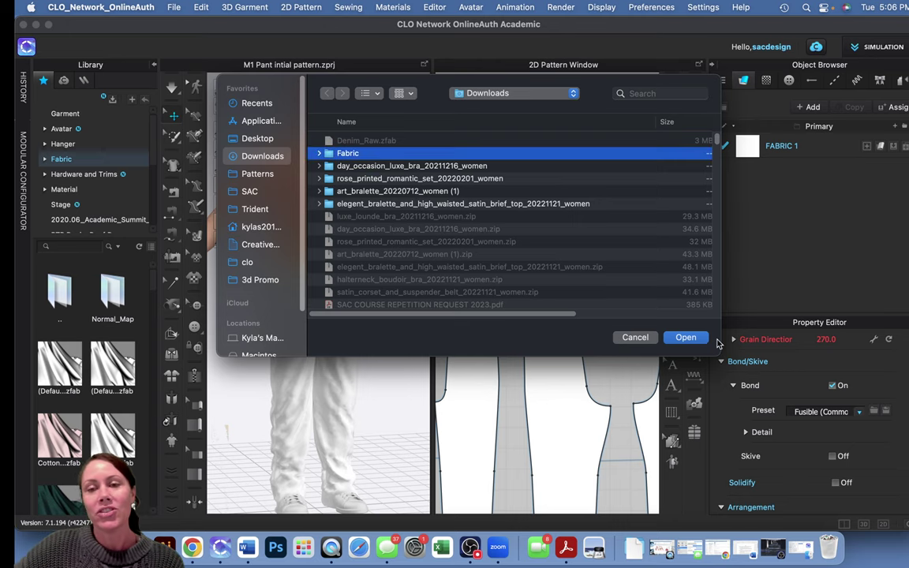
{"action": "key", "text": "Escape"}
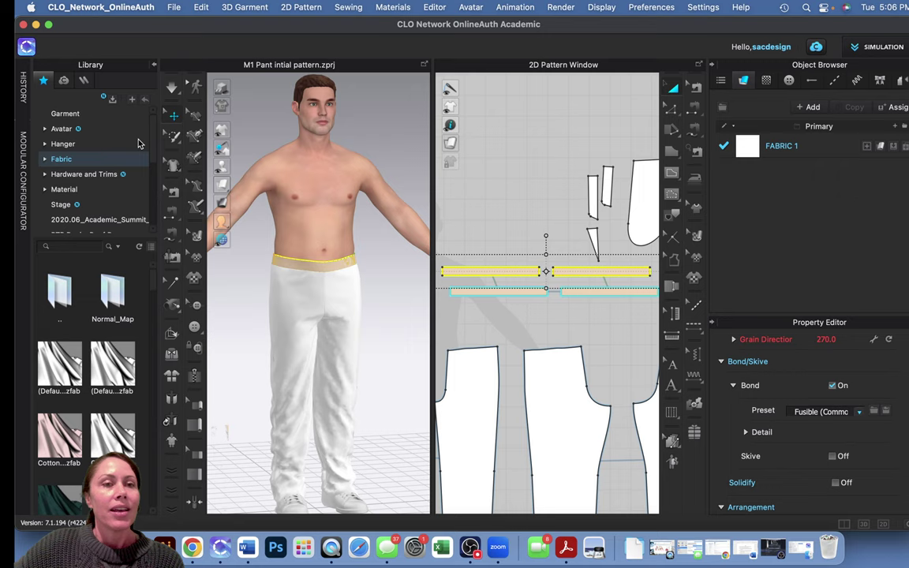
Step: Delete two of the three duplicate Fabric favorites at the end of the library list and open the remaining Fabric folder
{"action": "scroll", "coordinate": [138, 134], "scroll_direction": "down", "scroll_amount": 5}
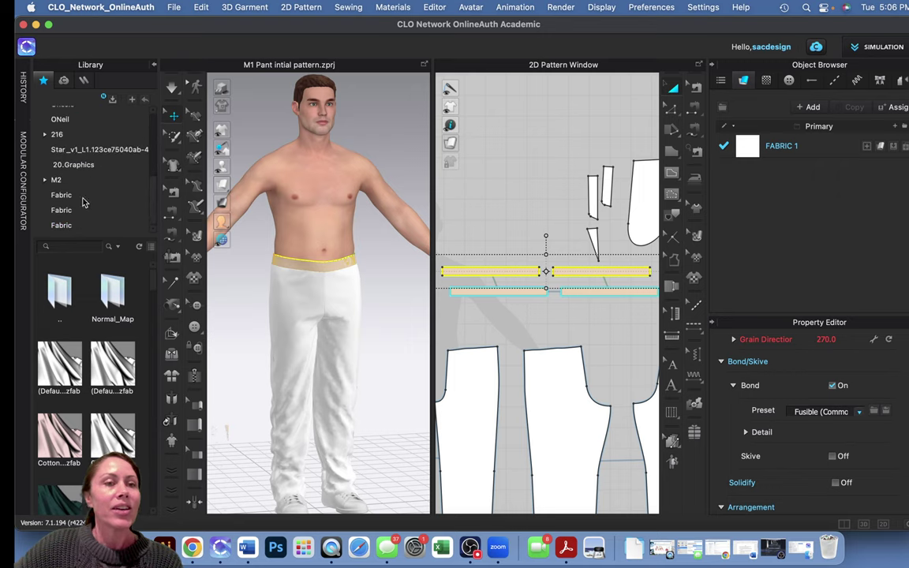
{"action": "left_click", "coordinate": [67, 227]}
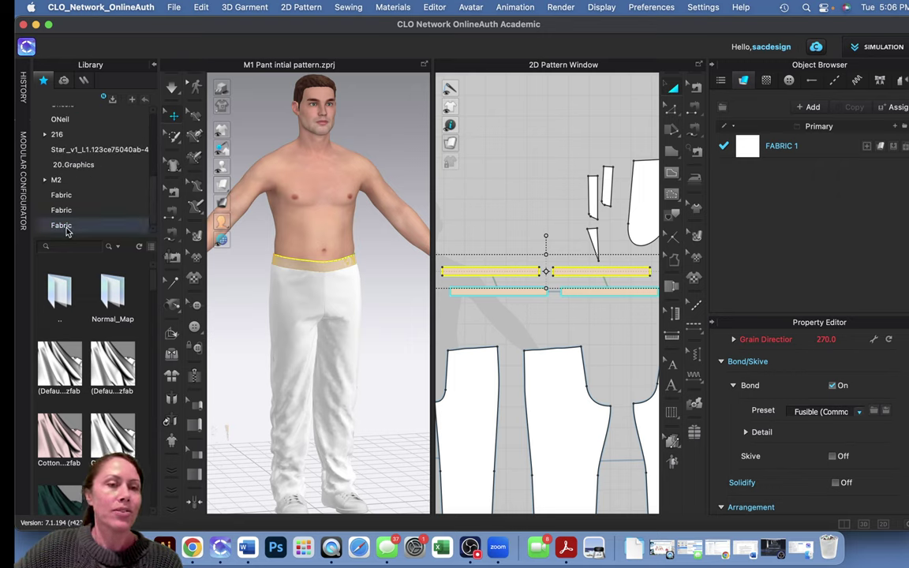
{"action": "right_click", "coordinate": [67, 227]}
{"action": "left_click", "coordinate": [78, 235]}
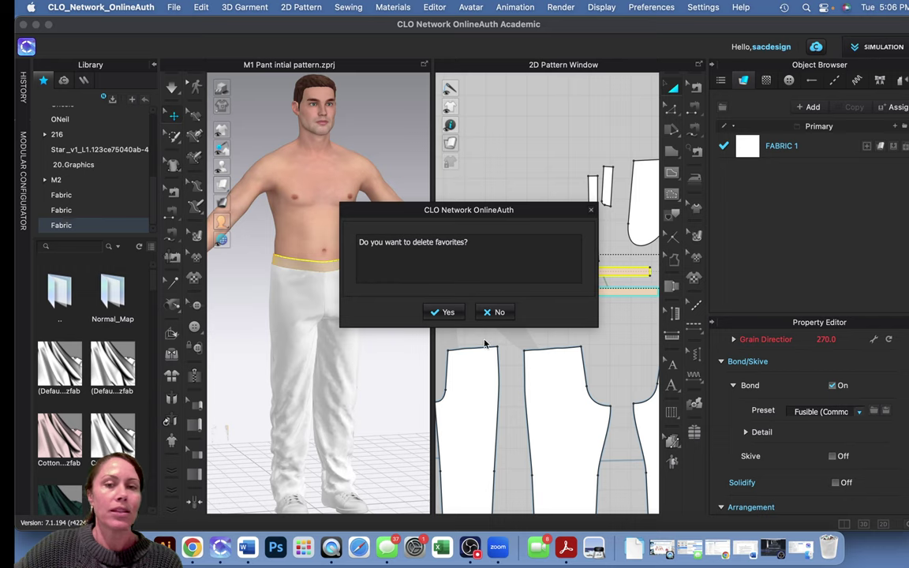
{"action": "left_click", "coordinate": [445, 313]}
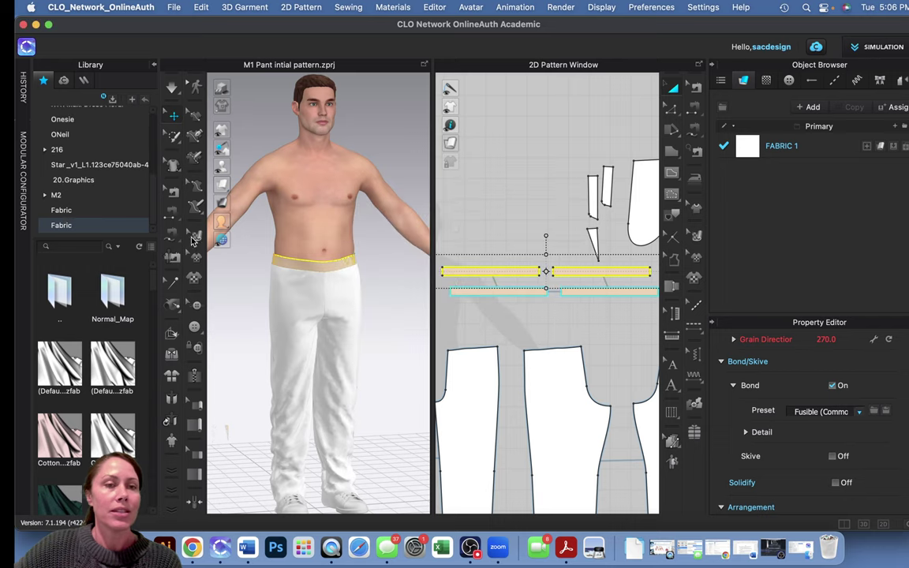
{"action": "right_click", "coordinate": [64, 227]}
{"action": "left_click", "coordinate": [79, 235]}
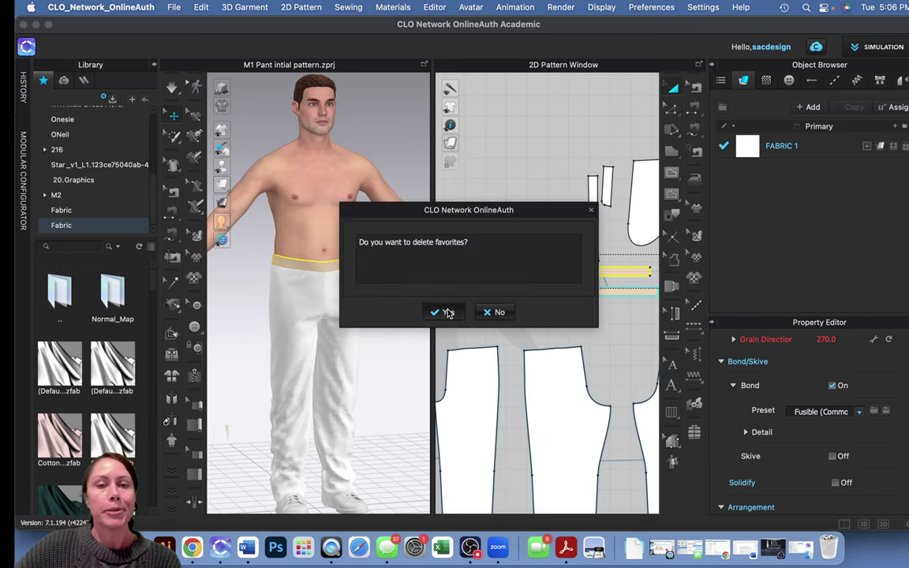
{"action": "left_click", "coordinate": [443, 312]}
{"action": "left_click", "coordinate": [67, 226]}
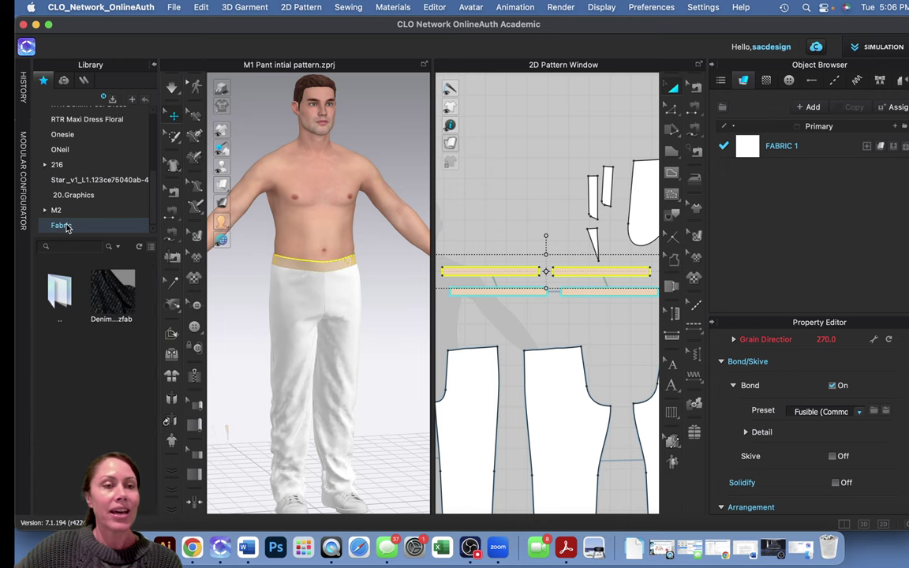
{"action": "left_click", "coordinate": [100, 292]}
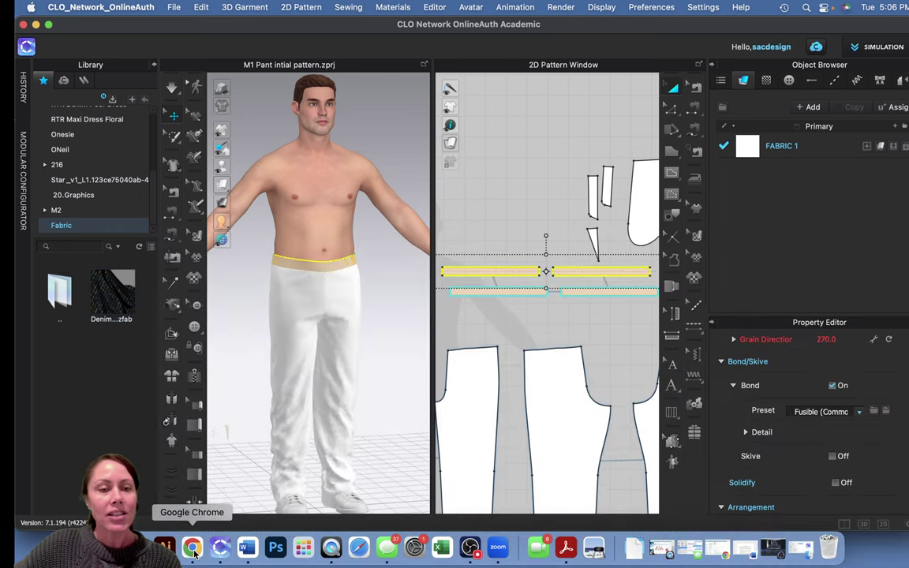
Step: Switch to CLO-SET CONNECT in Chrome and add the free Denim_Raw fabric to the cart
{"action": "left_click", "coordinate": [192, 549]}
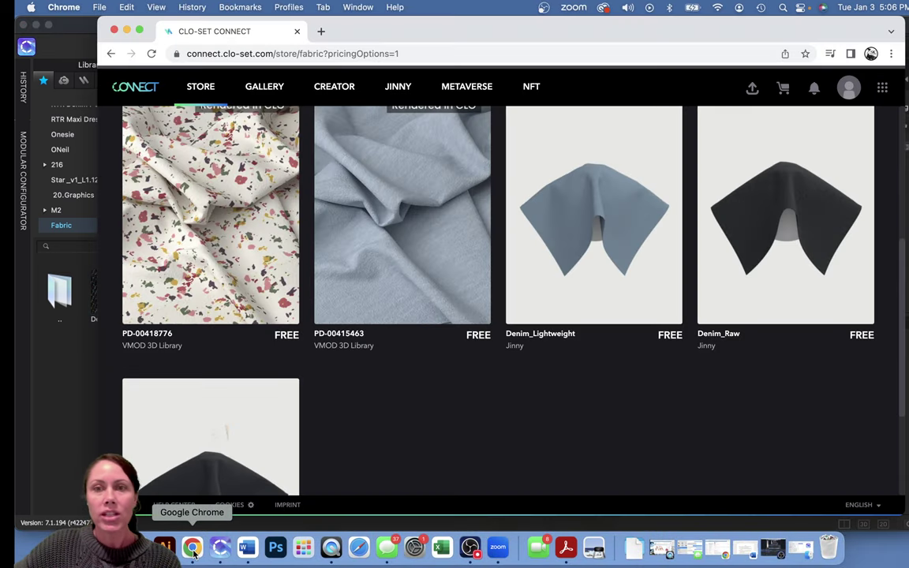
{"action": "left_click", "coordinate": [853, 300]}
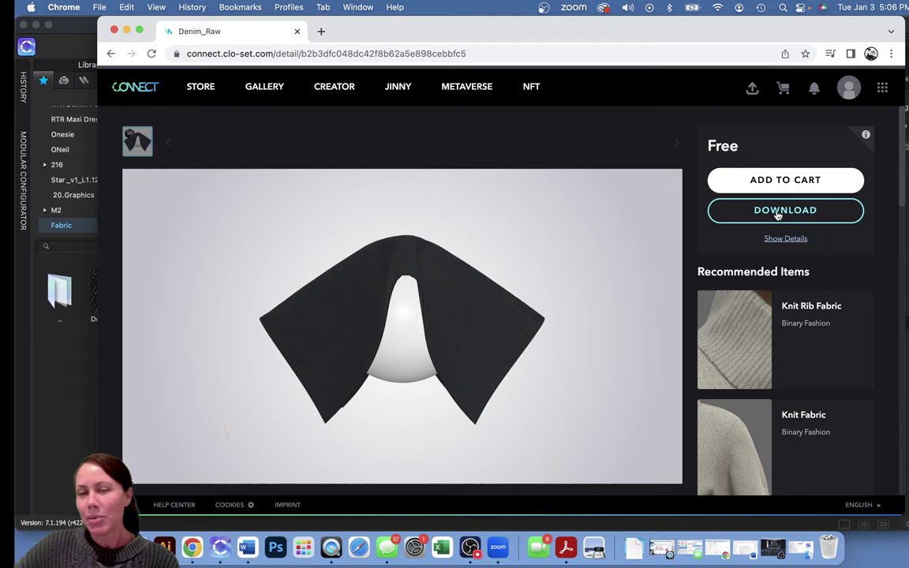
{"action": "left_click", "coordinate": [736, 182]}
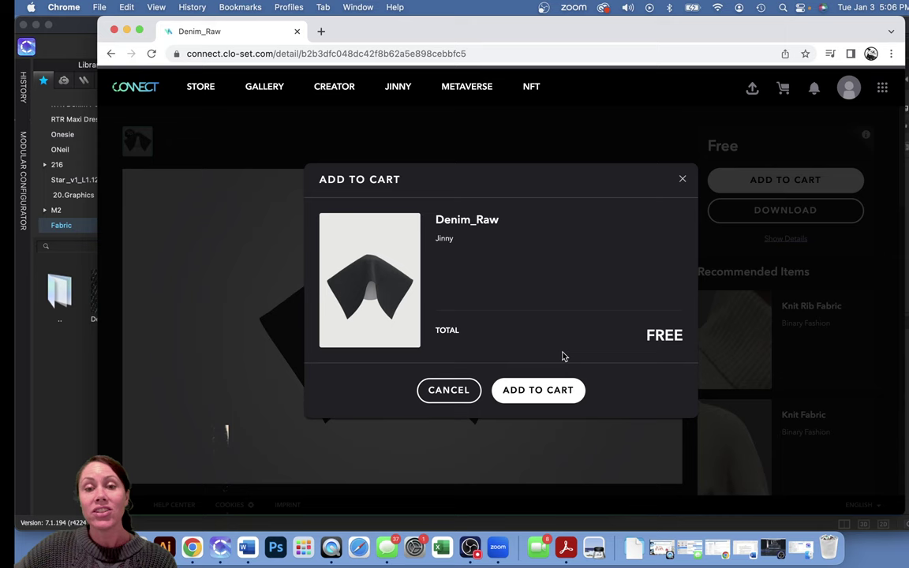
{"action": "left_click", "coordinate": [537, 390]}
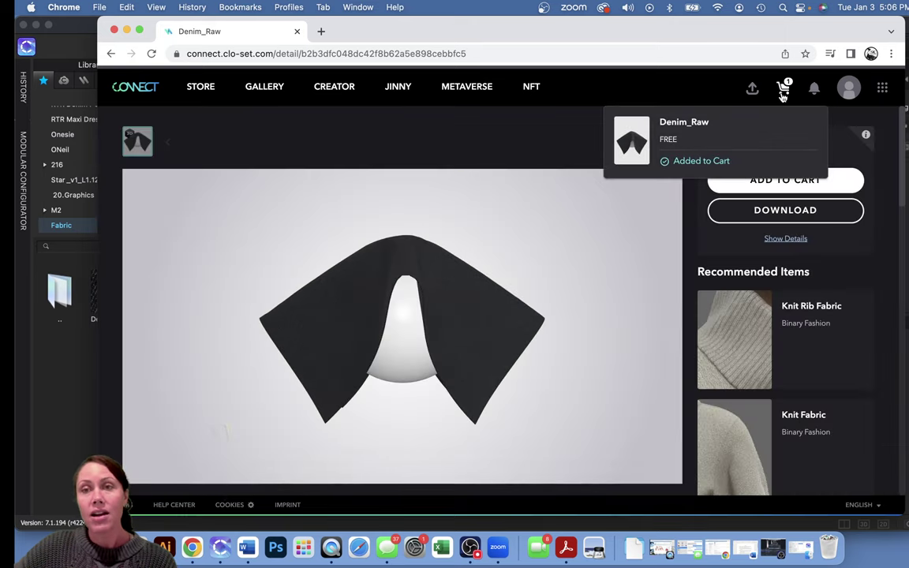
Step: Open the cart, accept the CONNECT Terms of Service, and close the browser windows to return to CLO
{"action": "left_click", "coordinate": [783, 90]}
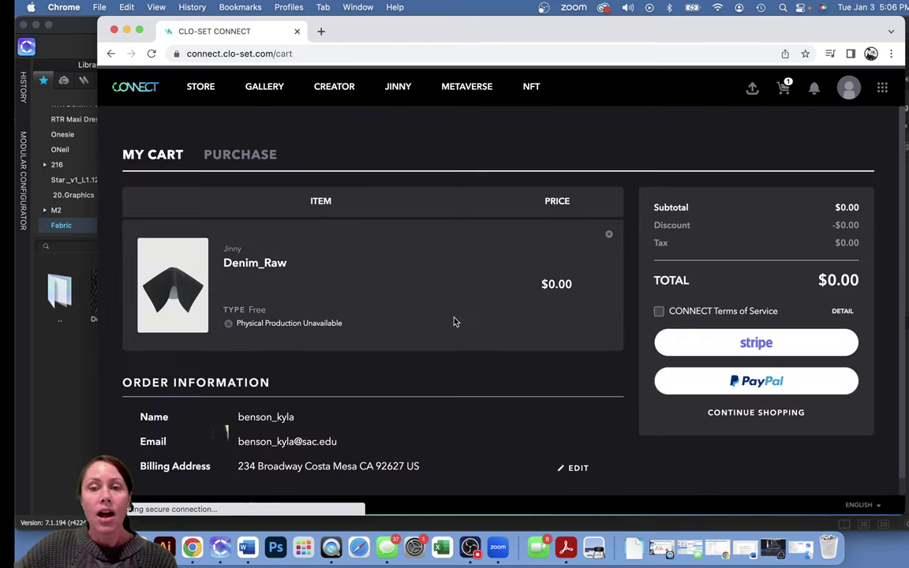
{"action": "left_click", "coordinate": [659, 312]}
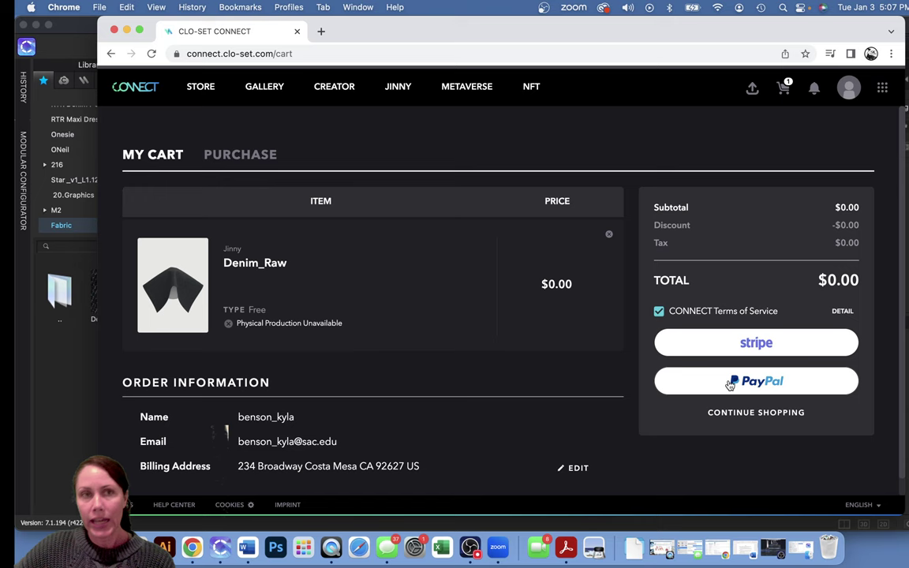
{"action": "scroll", "coordinate": [440, 225], "scroll_direction": "down", "scroll_amount": 1}
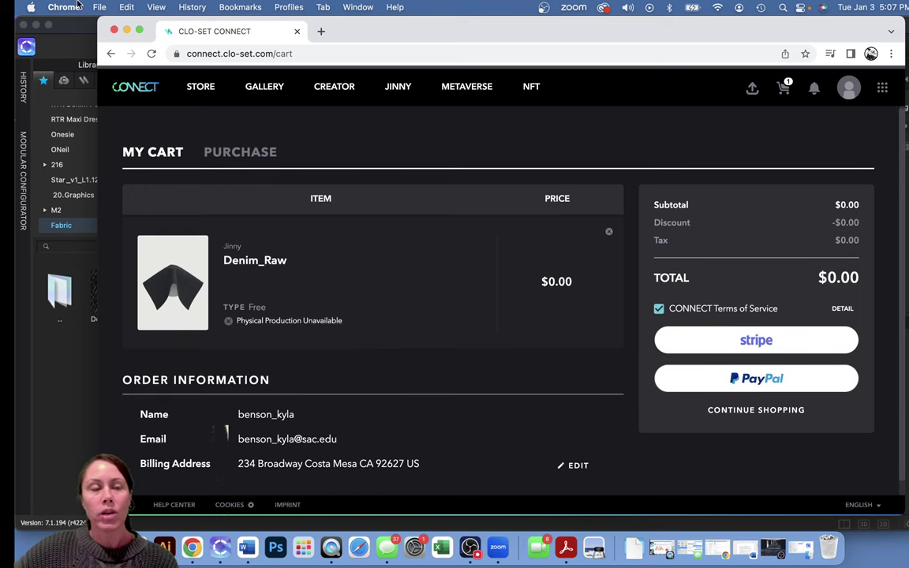
{"action": "left_click", "coordinate": [114, 31]}
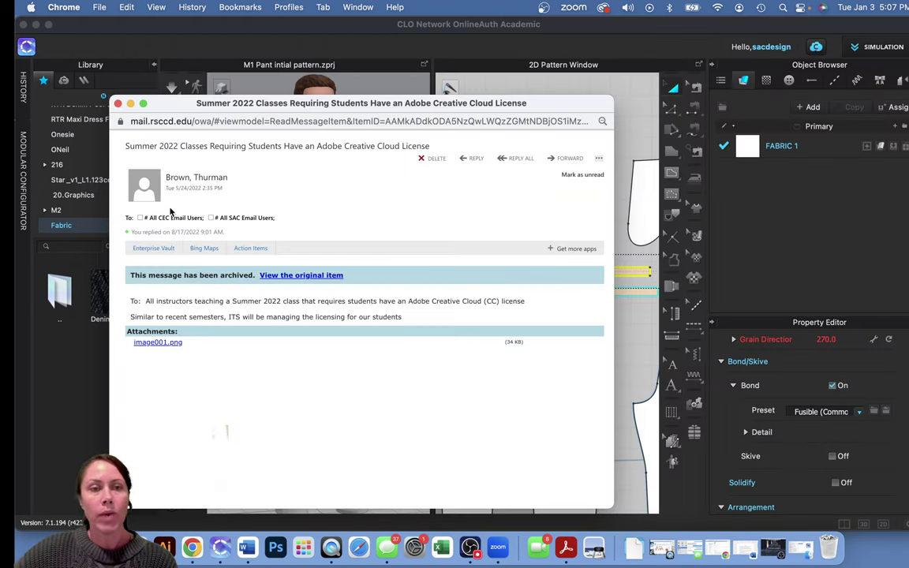
{"action": "left_click", "coordinate": [116, 103]}
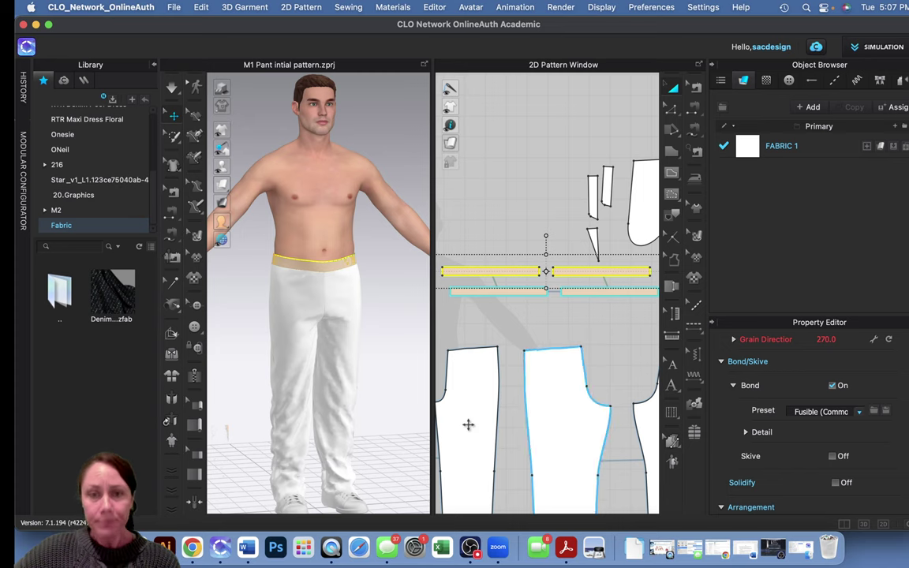
Step: Apply the Denim fabric file from the library's Fabric folder to FABRIC 1
{"action": "mouse_move", "coordinate": [112, 305]}
{"action": "left_click_drag", "start_coordinate": [112, 306], "coordinate": [759, 149]}
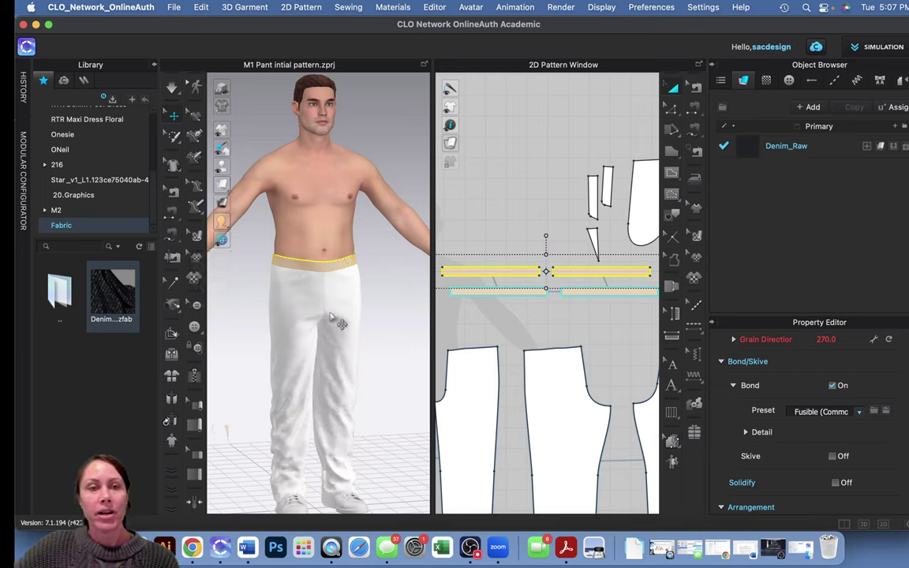
{"action": "scroll", "coordinate": [341, 317], "scroll_direction": "down", "scroll_amount": 2}
{"action": "scroll", "coordinate": [338, 315], "scroll_direction": "up", "scroll_amount": 5}
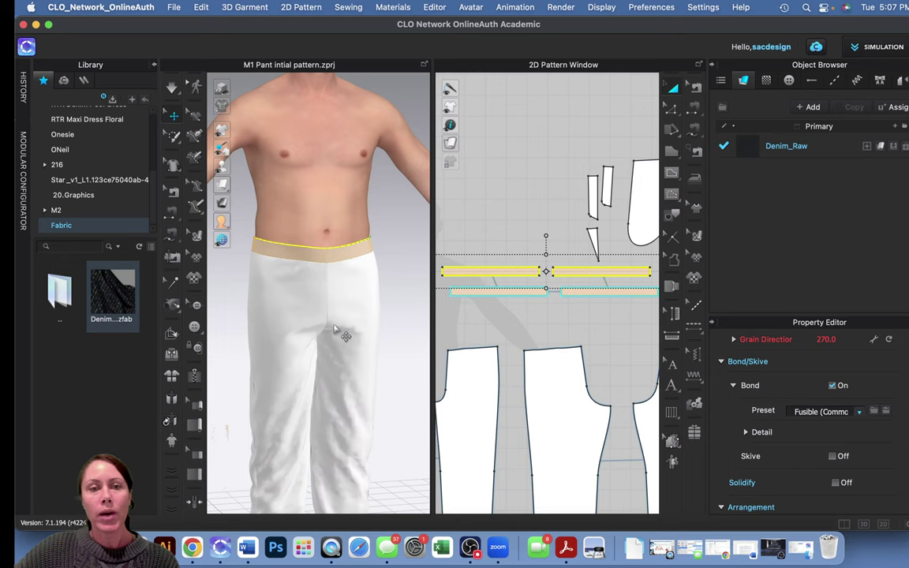
{"action": "scroll", "coordinate": [339, 331], "scroll_direction": "down", "scroll_amount": 4}
Step: Set the garment's 3D display to Thick Textured Surface and view the denim on the pants up close
{"action": "mouse_move", "coordinate": [224, 186]}
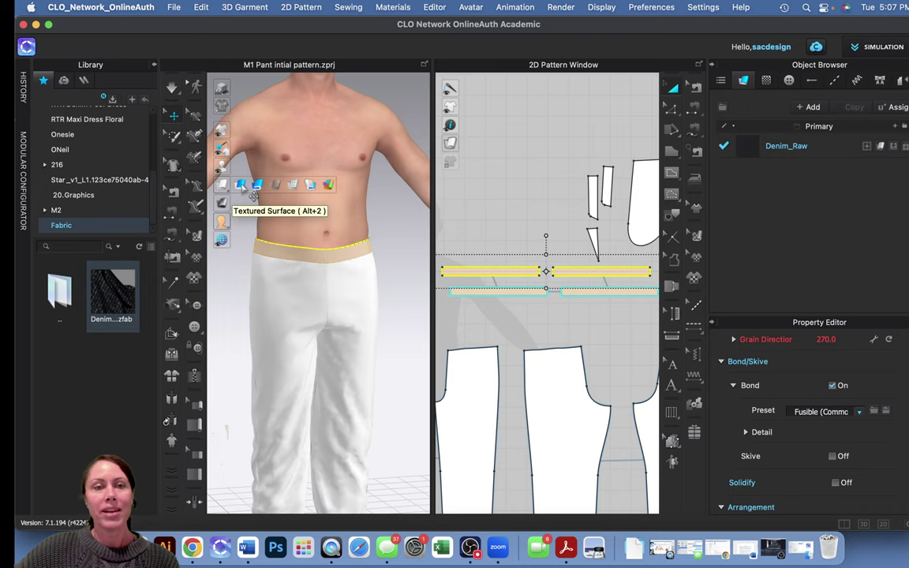
{"action": "left_click", "coordinate": [258, 186]}
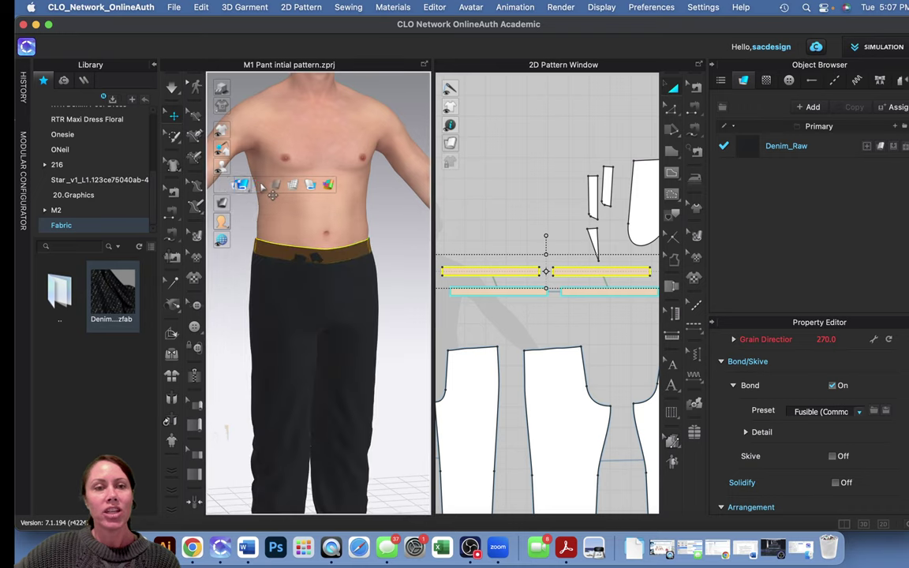
{"action": "middle_click_drag", "start_coordinate": [402, 319], "coordinate": [401, 229]}
{"action": "scroll", "coordinate": [400, 228], "scroll_direction": "up", "scroll_amount": 3}
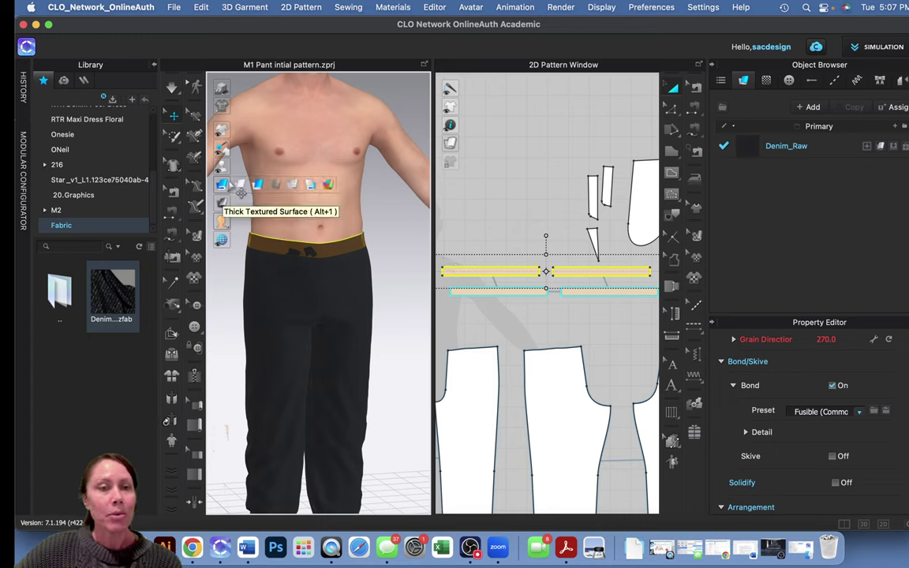
{"action": "left_click", "coordinate": [221, 184]}
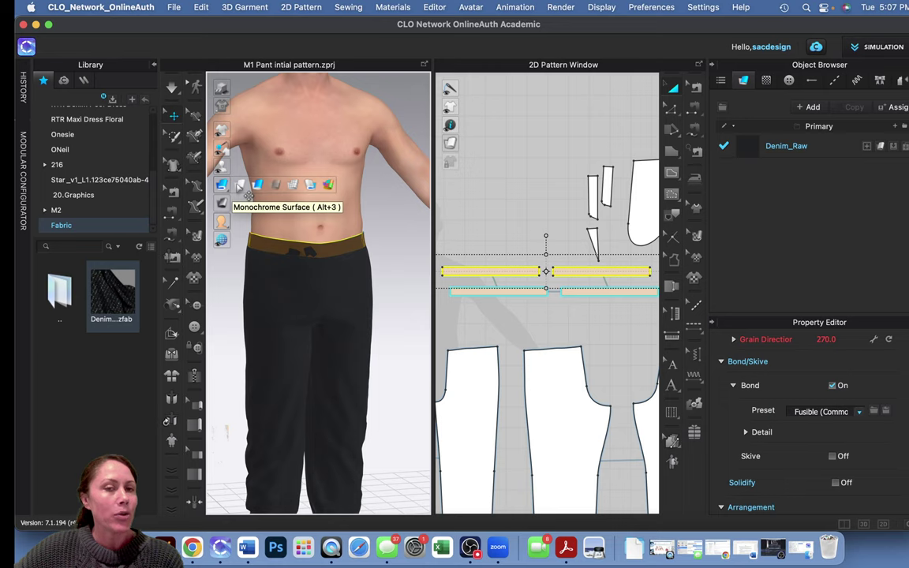
Step: Set the garment's 3D display to Monochrome Surface and view the full pants on the avatar
{"action": "left_click", "coordinate": [241, 186]}
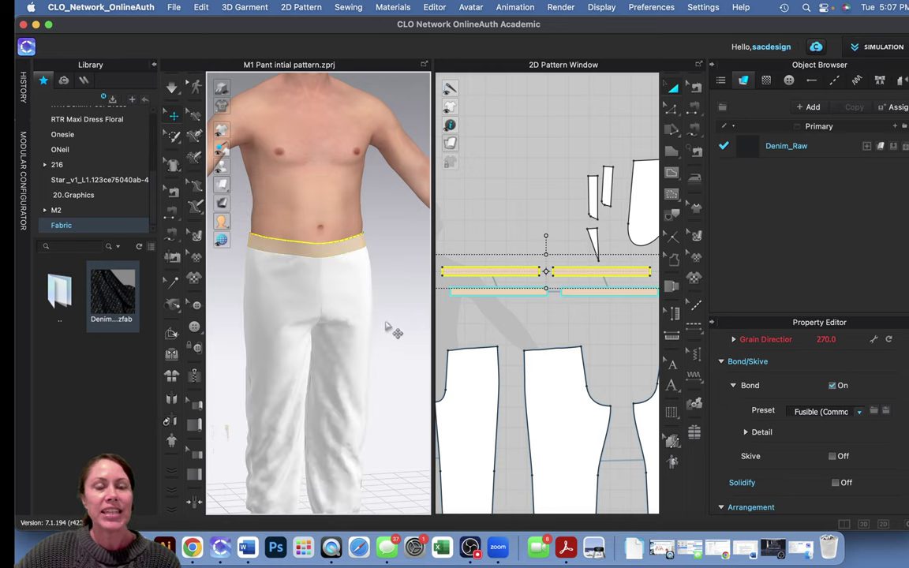
{"action": "middle_click_drag", "start_coordinate": [396, 324], "coordinate": [402, 229]}
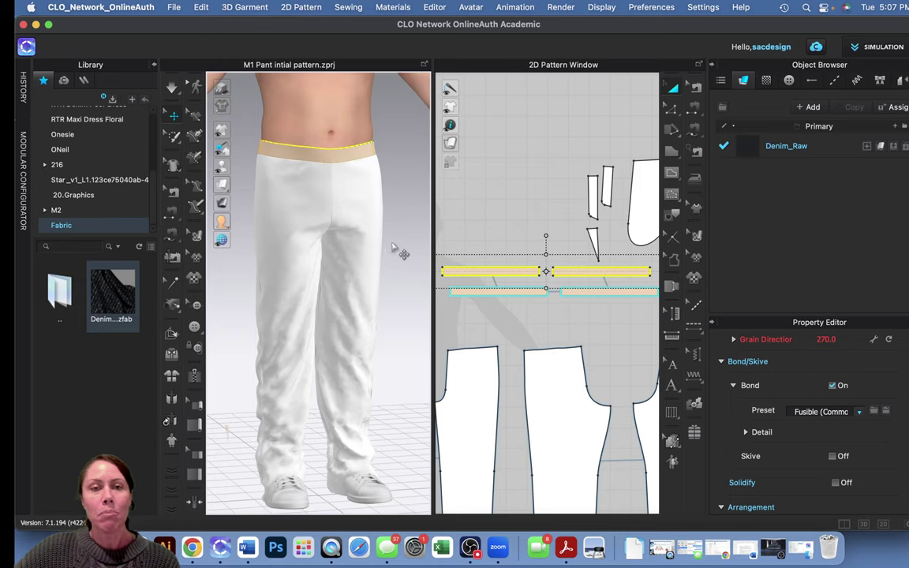
{"action": "scroll", "coordinate": [395, 249], "scroll_direction": "up", "scroll_amount": 3}
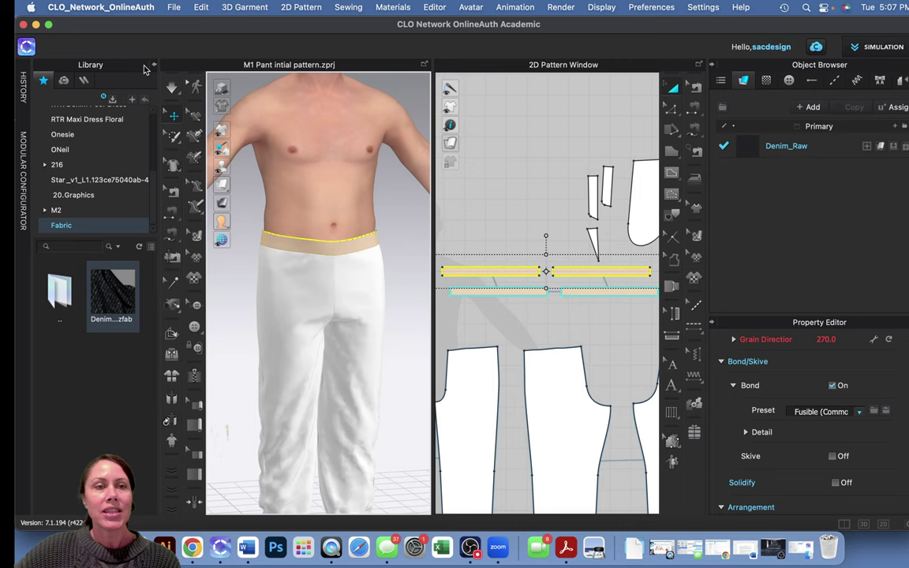
Step: Collapse the Library, Object Browser and Property Editor, and switch the program to full screen to enlarge the 3D and 2D windows
{"action": "left_click", "coordinate": [153, 64]}
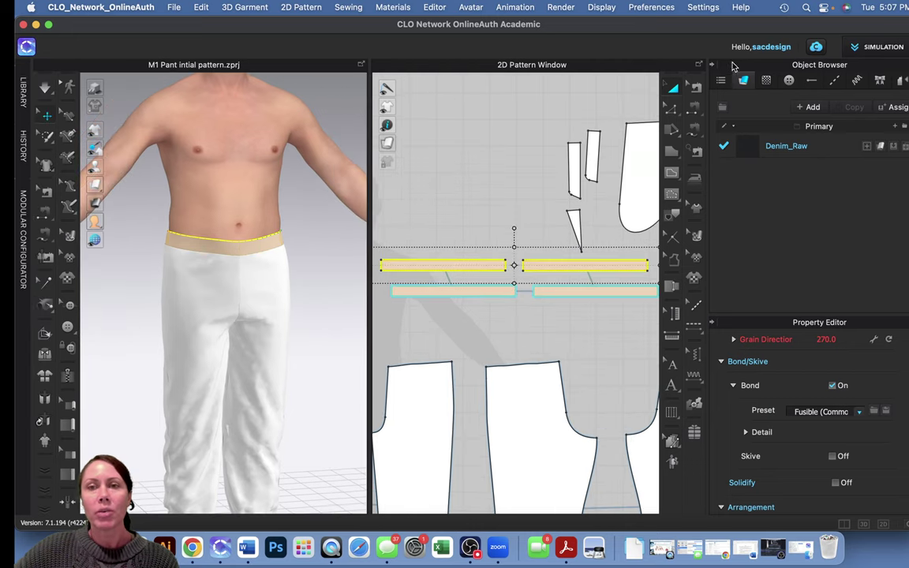
{"action": "left_click", "coordinate": [713, 66]}
{"action": "left_click", "coordinate": [694, 67]}
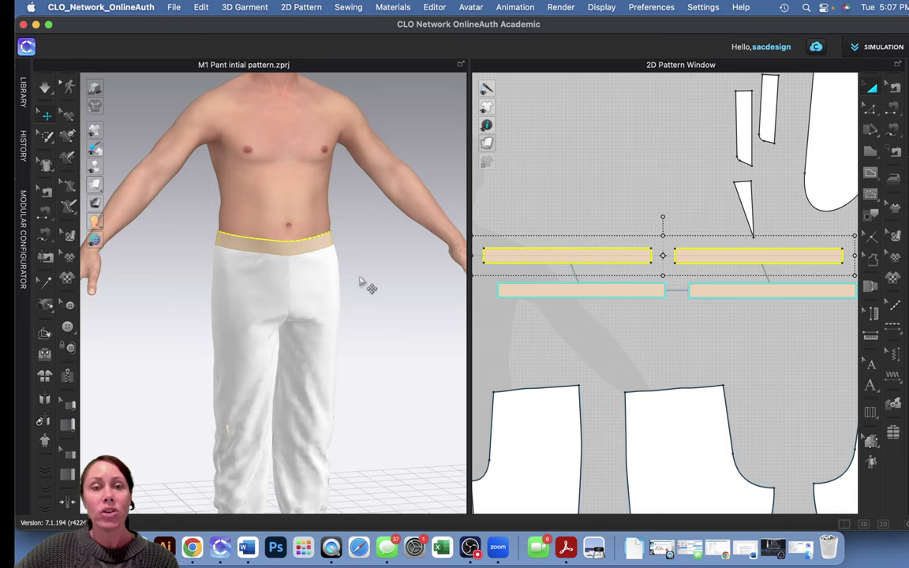
{"action": "middle_click_drag", "start_coordinate": [376, 286], "coordinate": [392, 320]}
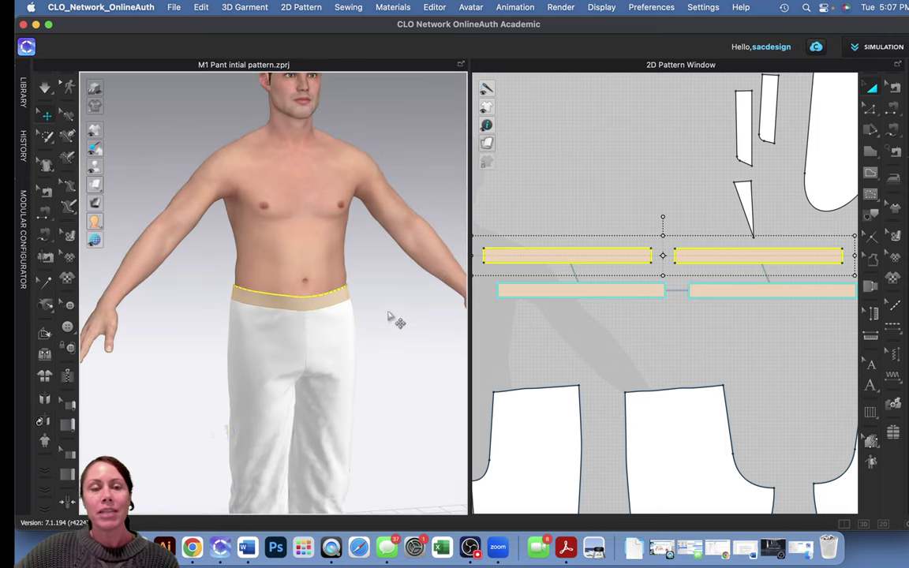
{"action": "right_click_drag", "start_coordinate": [408, 315], "coordinate": [405, 351]}
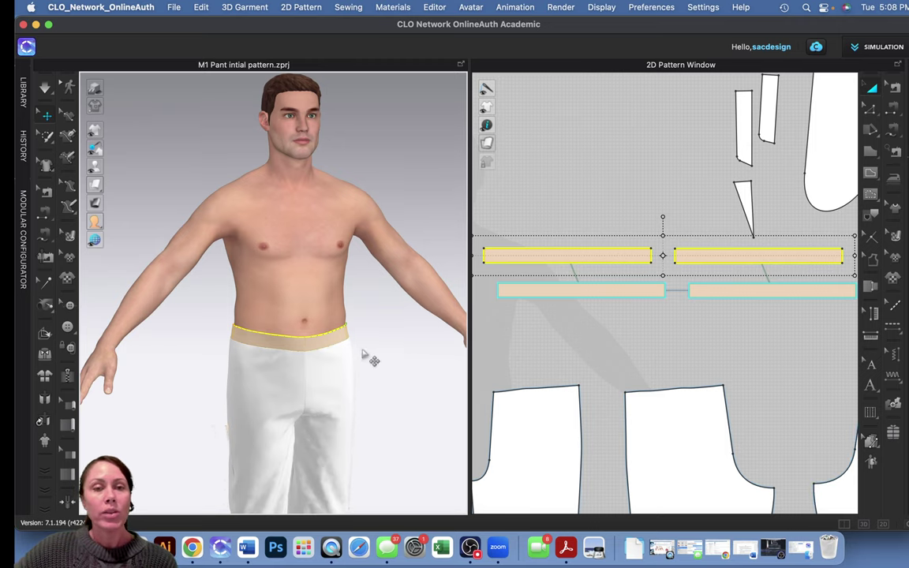
{"action": "middle_click_drag", "start_coordinate": [375, 352], "coordinate": [378, 323]}
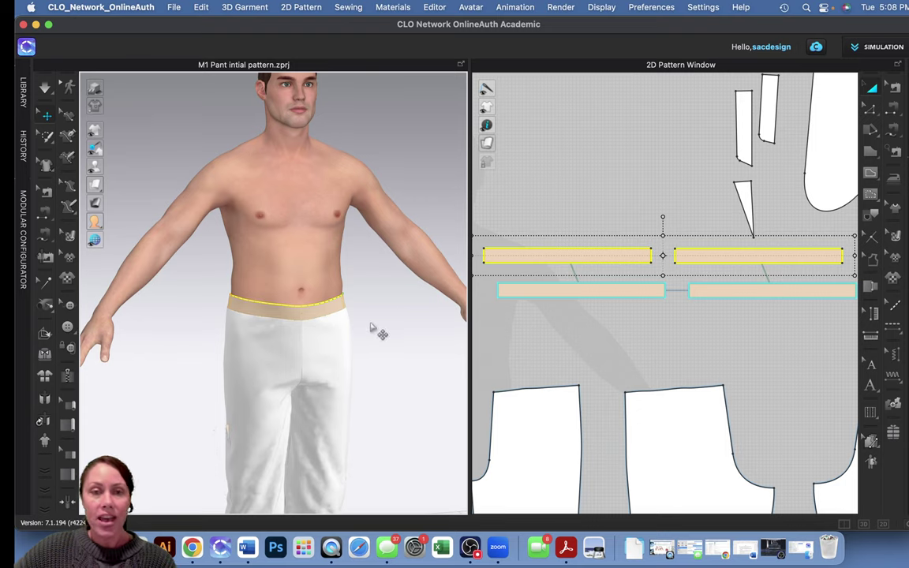
{"action": "mouse_move", "coordinate": [385, 345]}
{"action": "right_mouse_down"}
{"action": "mouse_move", "coordinate": [436, 335]}
{"action": "mouse_move", "coordinate": [377, 337]}
{"action": "mouse_move", "coordinate": [370, 327]}
{"action": "mouse_move", "coordinate": [365, 341]}
{"action": "mouse_move", "coordinate": [374, 338]}
{"action": "right_mouse_up"}
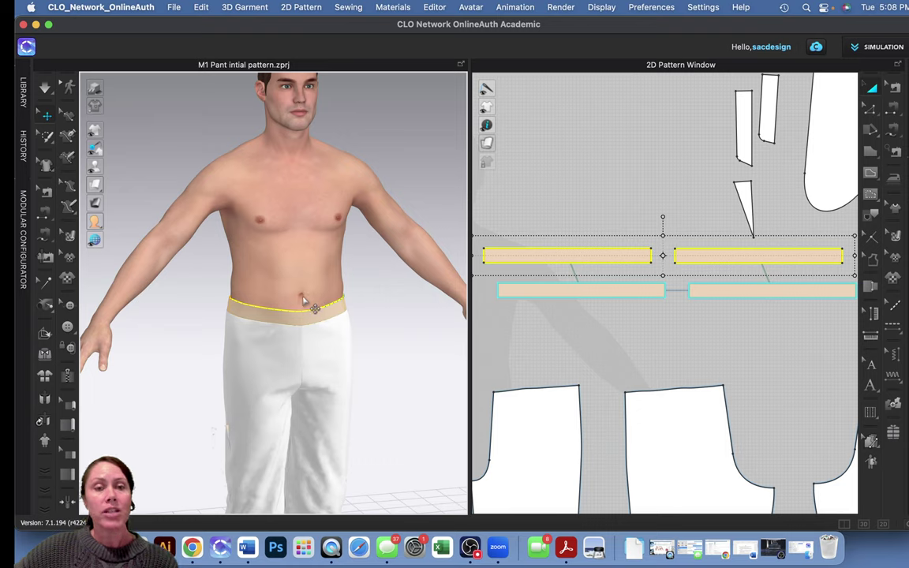
{"action": "left_click", "coordinate": [49, 26]}
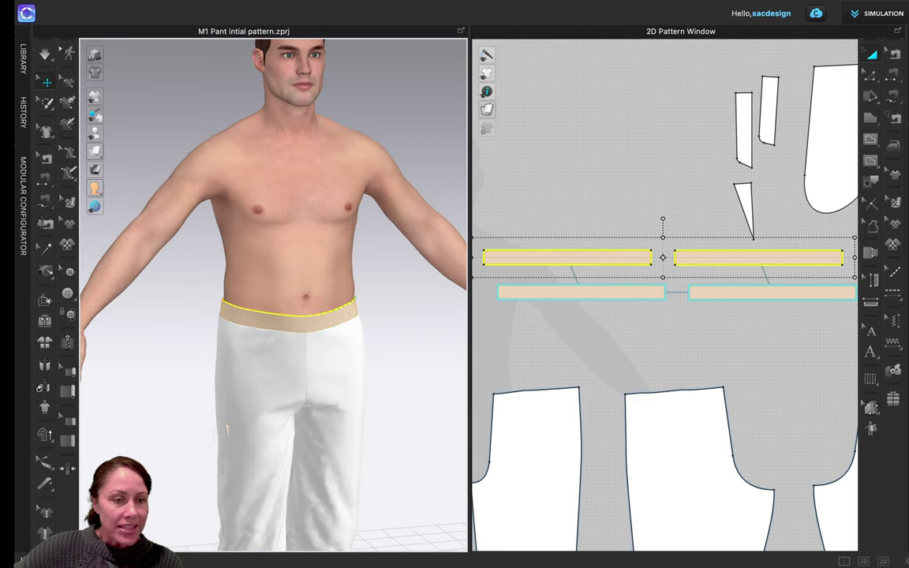
Step: Measure the avatar's circumference level with the waistband's upper edge using Surface Circumference Measure
{"action": "left_click", "coordinate": [53, 495]}
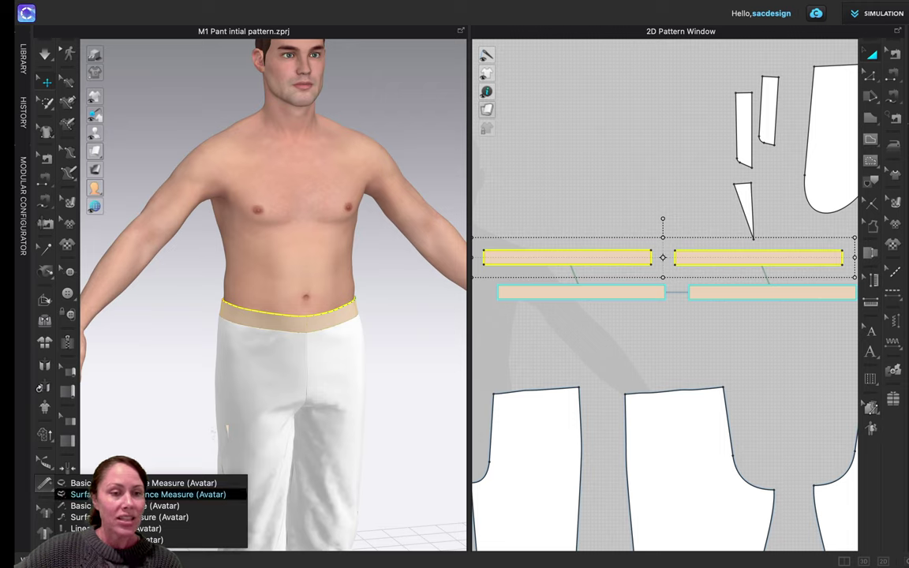
{"action": "left_click", "coordinate": [157, 495]}
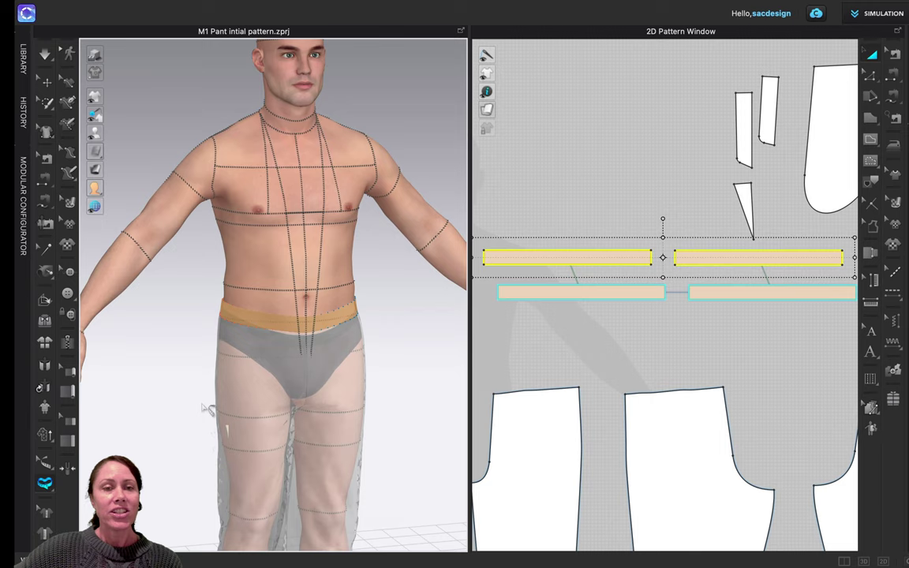
{"action": "left_click", "coordinate": [303, 314]}
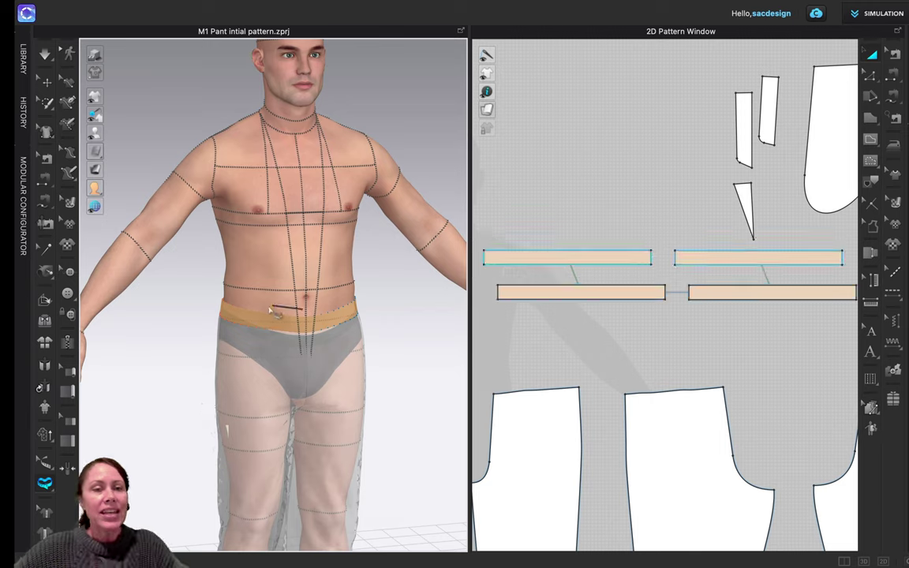
{"action": "left_click", "coordinate": [237, 307]}
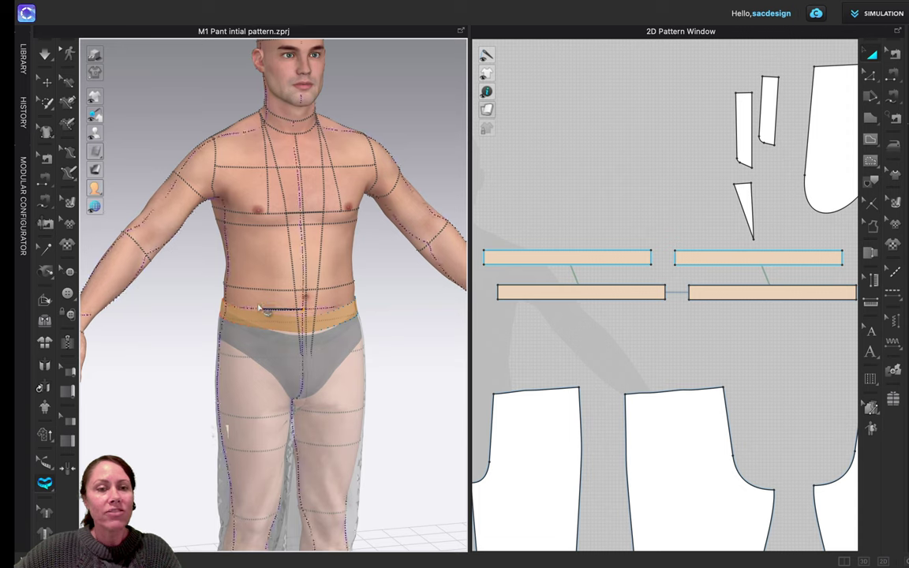
{"action": "double_click", "coordinate": [242, 302]}
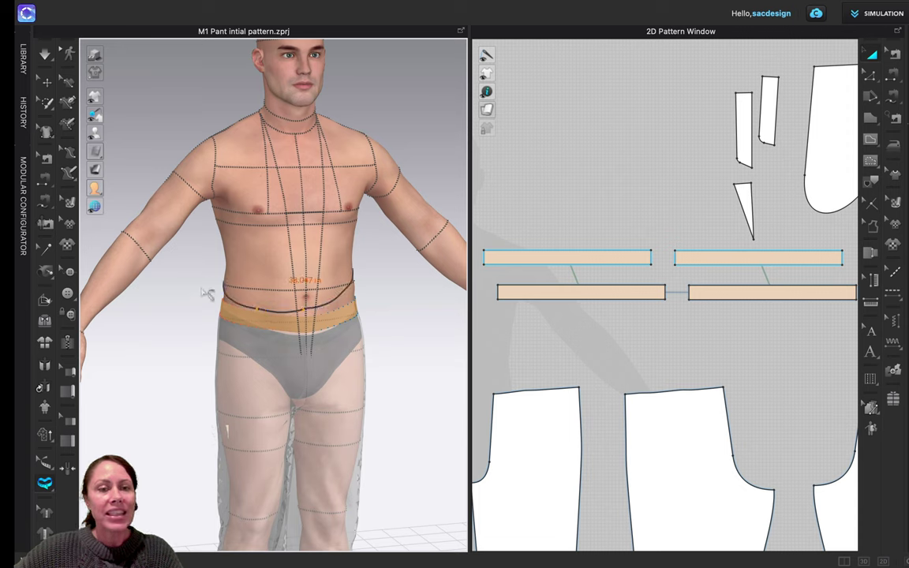
{"action": "left_click", "coordinate": [306, 297]}
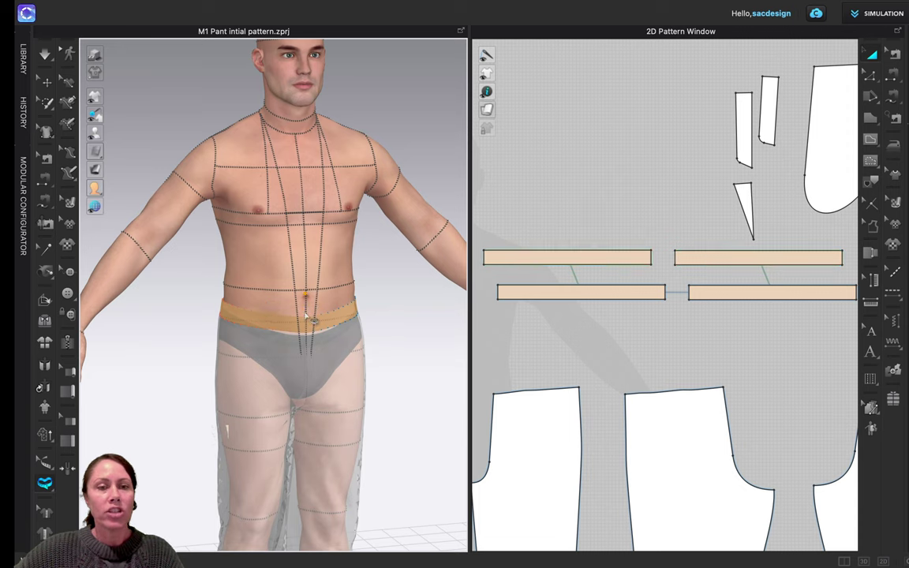
{"action": "left_click", "coordinate": [243, 307]}
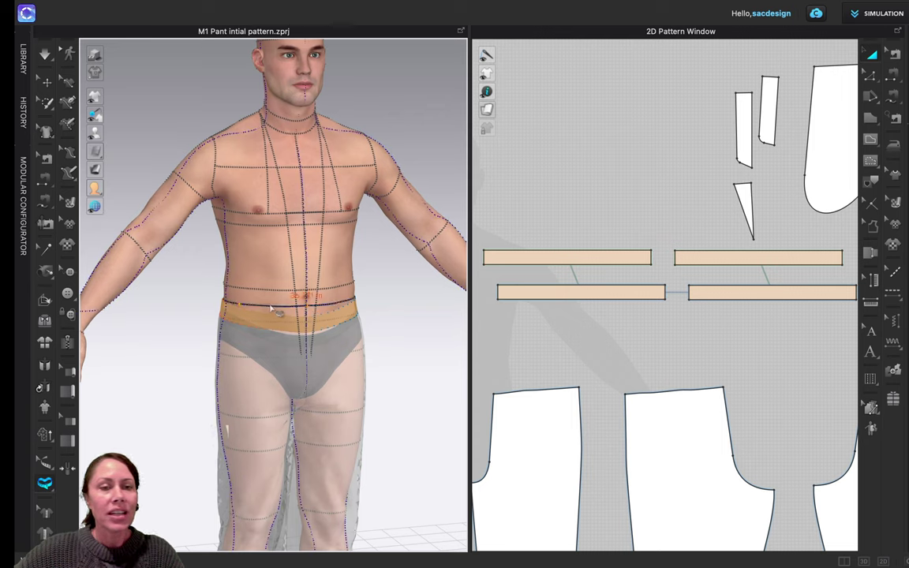
{"action": "left_click", "coordinate": [289, 308]}
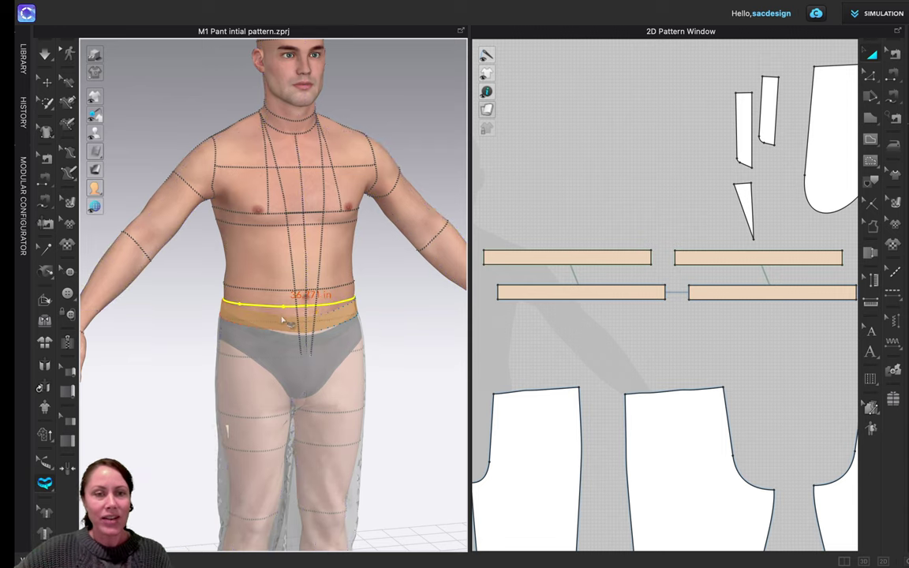
{"action": "mouse_move", "coordinate": [286, 316]}
{"action": "right_mouse_down"}
{"action": "mouse_move", "coordinate": [296, 315]}
{"action": "mouse_move", "coordinate": [258, 309]}
{"action": "mouse_move", "coordinate": [280, 308]}
{"action": "right_mouse_up"}
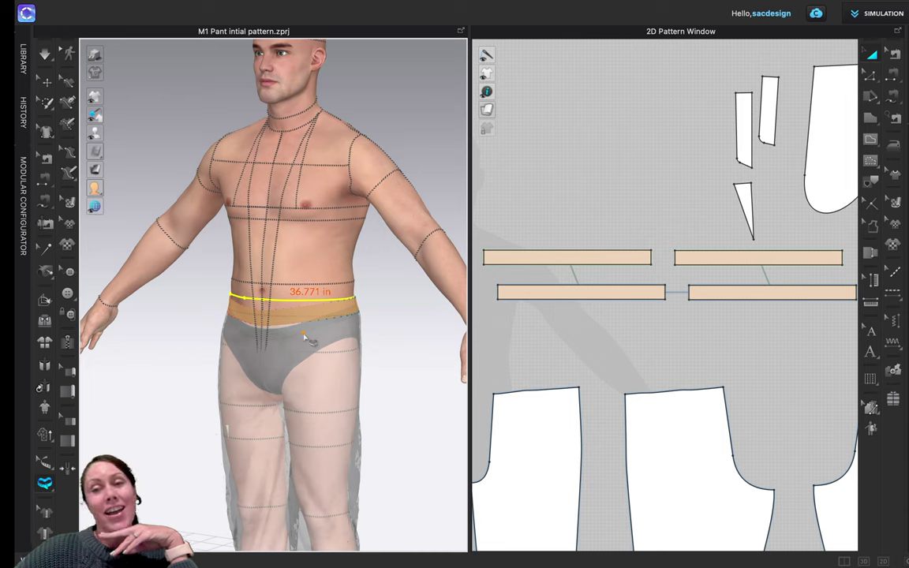
Step: Leave the avatar measuring tool and use Edit Pattern to check the length of the upper waistband piece's long edges
{"action": "left_click", "coordinate": [830, 142]}
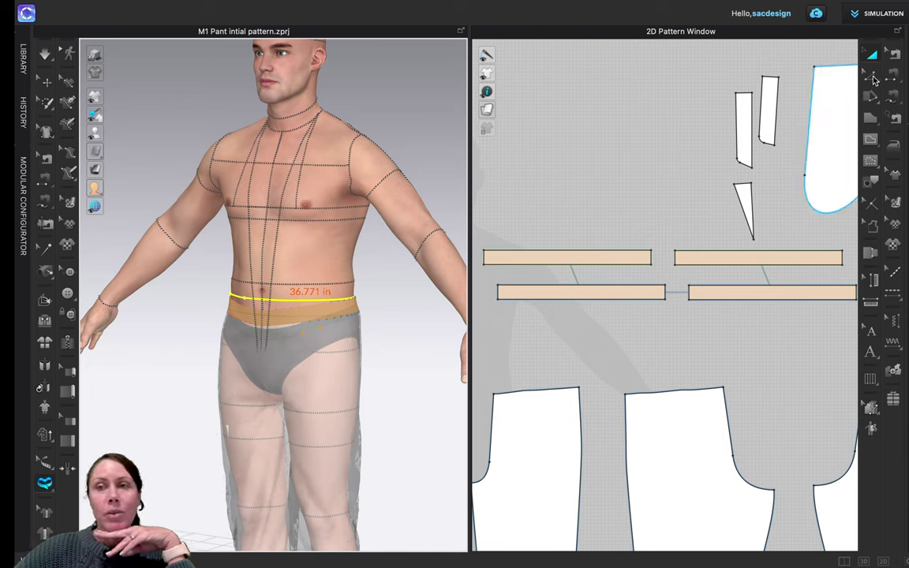
{"action": "left_click", "coordinate": [873, 79]}
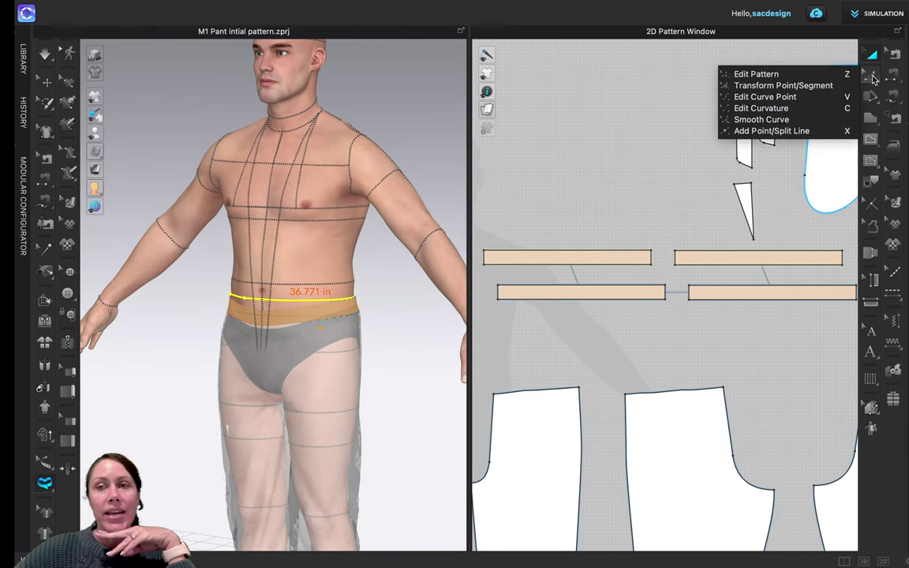
{"action": "left_click", "coordinate": [807, 78]}
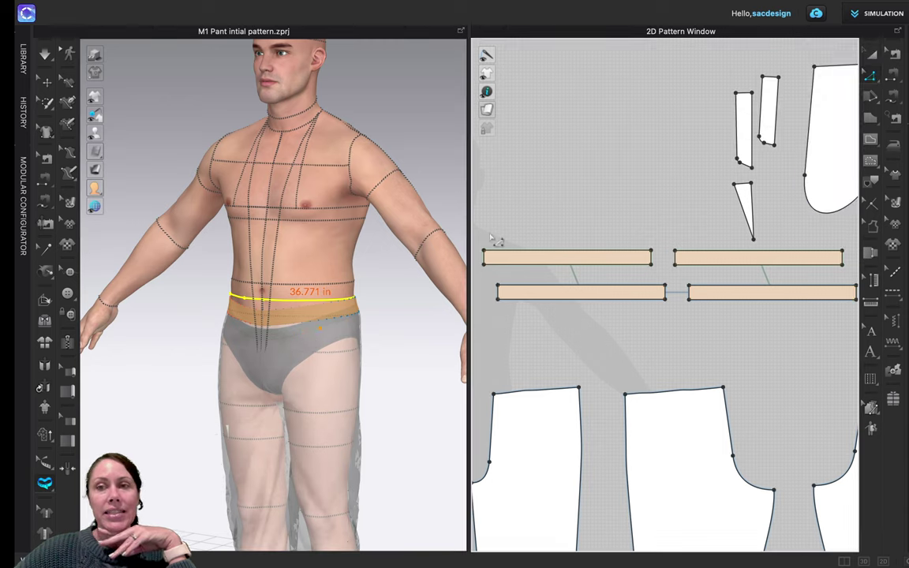
{"action": "left_click", "coordinate": [555, 267]}
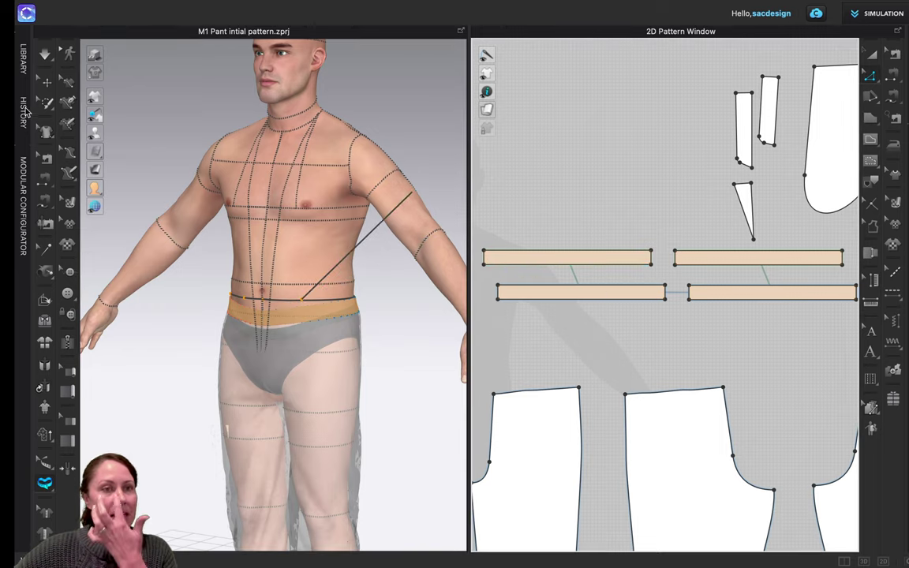
{"action": "left_click", "coordinate": [46, 83]}
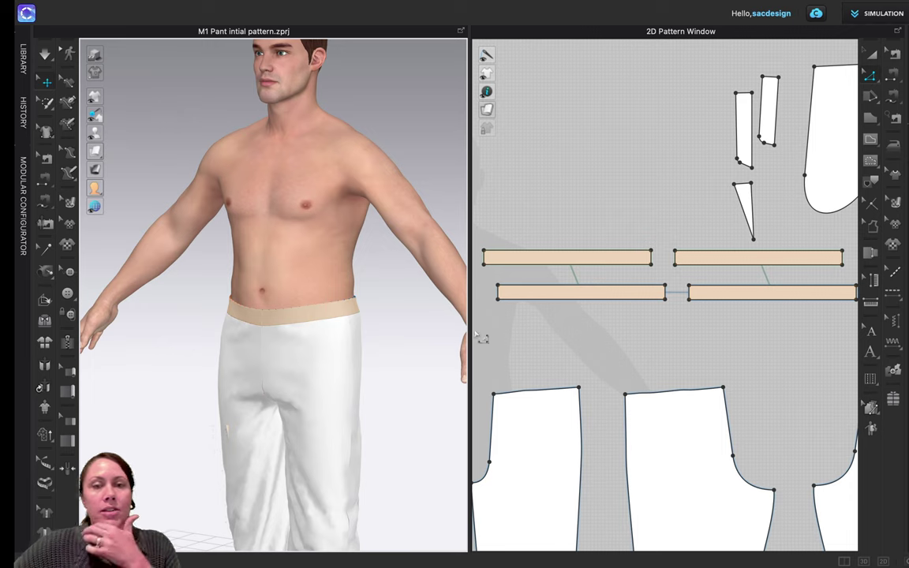
{"action": "right_click_drag", "start_coordinate": [613, 220], "coordinate": [655, 217]}
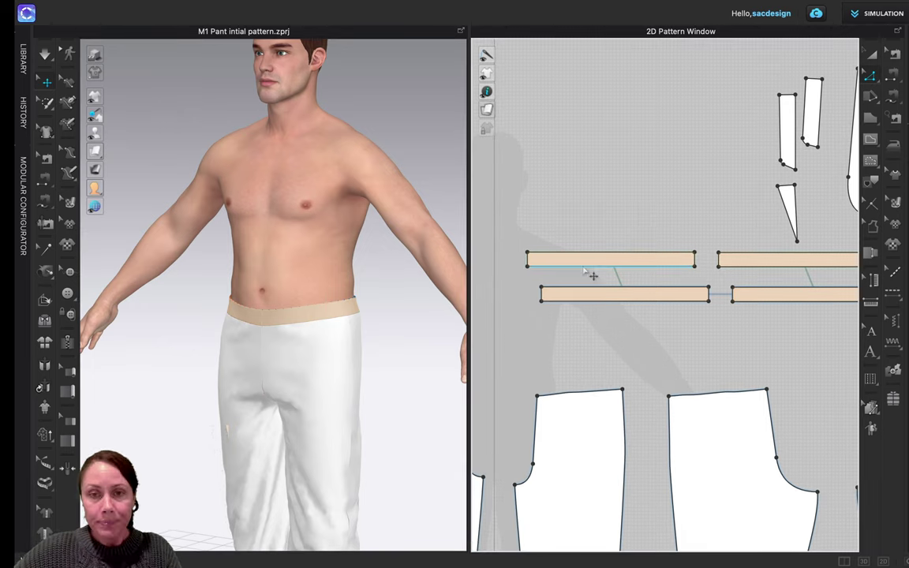
{"action": "right_click_drag", "start_coordinate": [527, 269], "coordinate": [583, 286]}
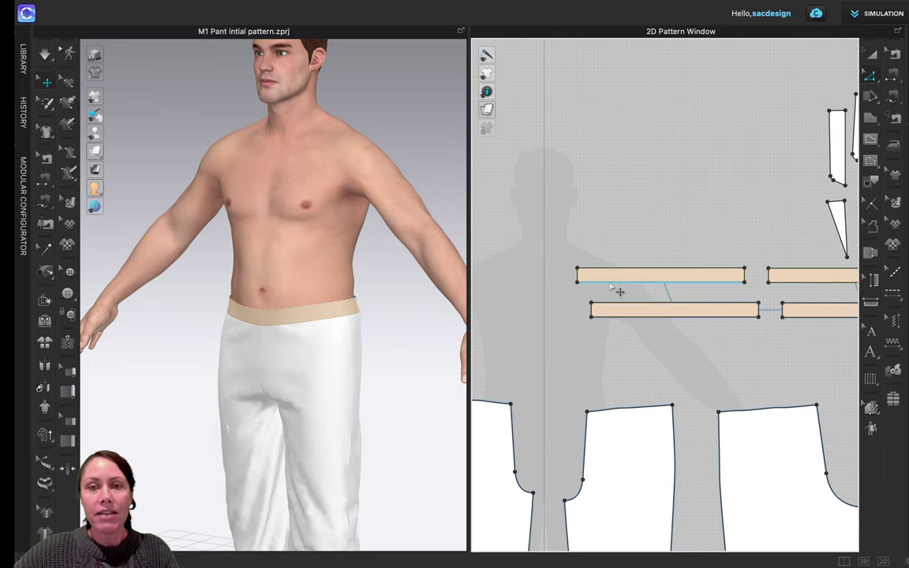
{"action": "left_click", "coordinate": [613, 282]}
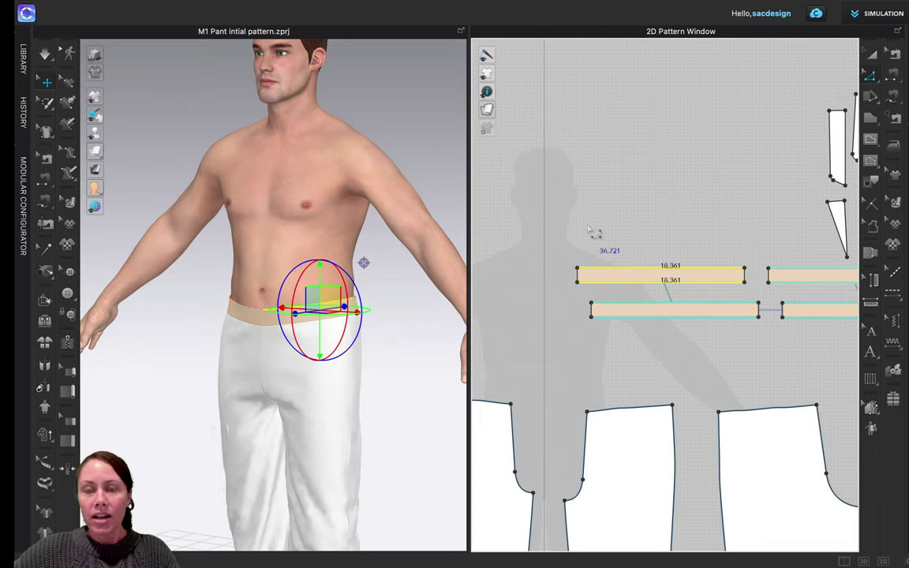
Step: Offset the pattern outline at the free short end of the upper waistband piece, extending it by 0.03 in
{"action": "scroll", "coordinate": [585, 233], "scroll_direction": "up", "scroll_amount": 3}
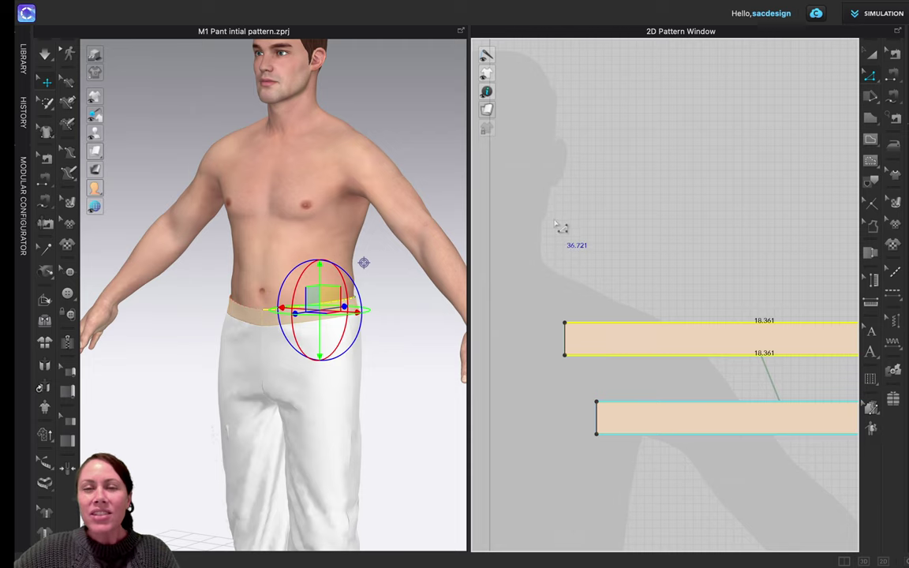
{"action": "scroll", "coordinate": [560, 227], "scroll_direction": "up", "scroll_amount": 2}
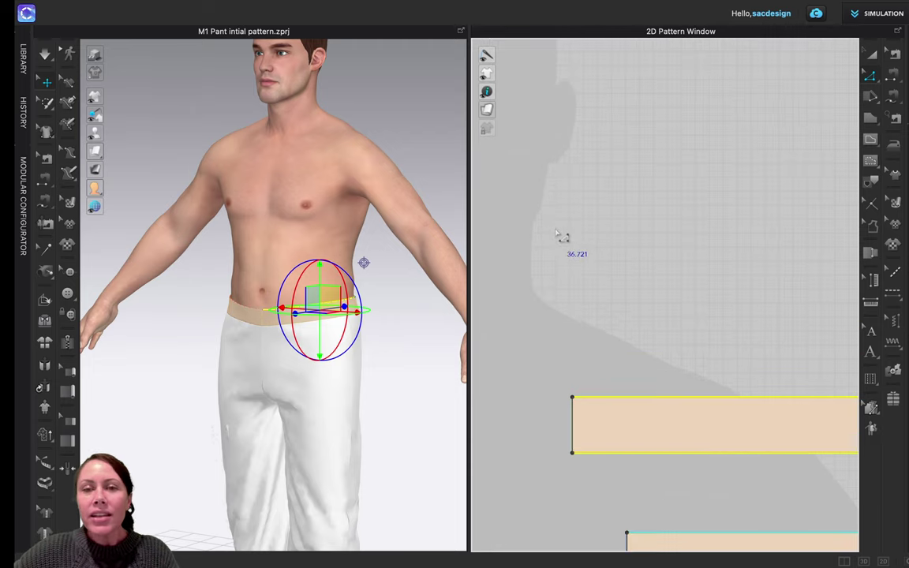
{"action": "scroll", "coordinate": [559, 236], "scroll_direction": "down", "scroll_amount": 1}
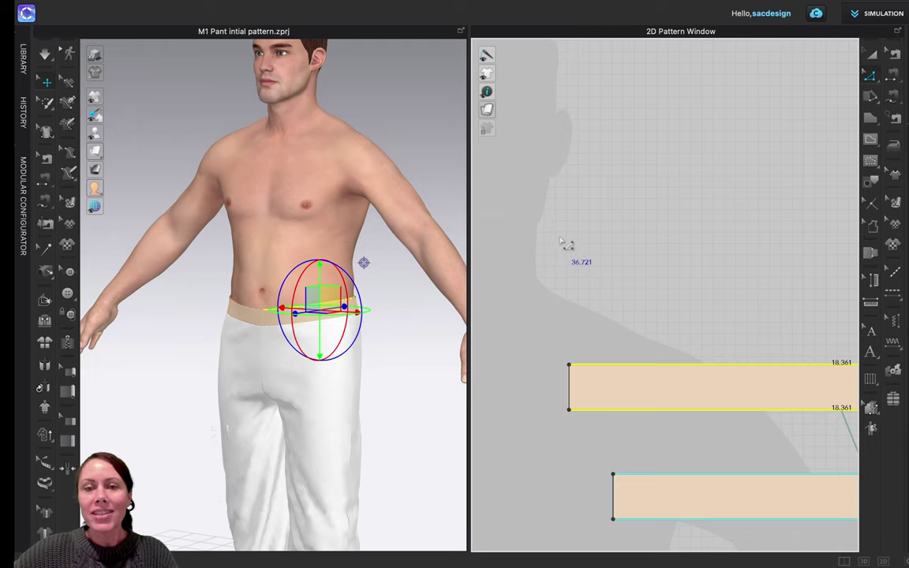
{"action": "middle_click_drag", "start_coordinate": [576, 244], "coordinate": [569, 108]}
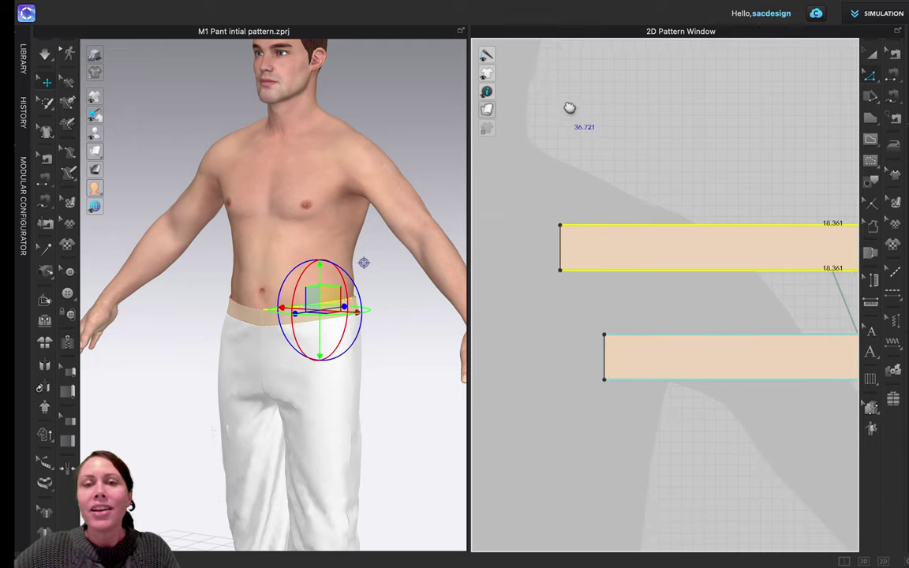
{"action": "left_click", "coordinate": [578, 205]}
{"action": "left_click", "coordinate": [562, 255]}
{"action": "right_click", "coordinate": [562, 253]}
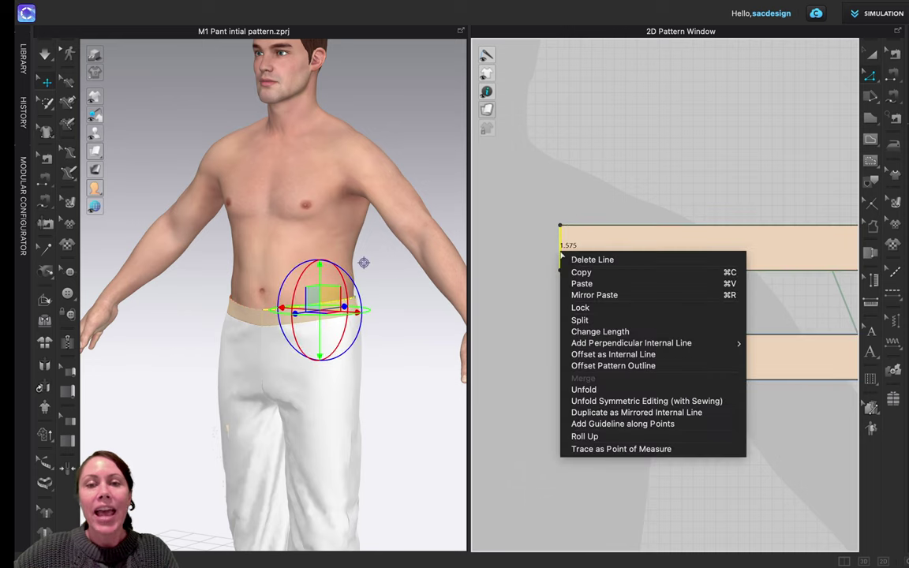
{"action": "left_click", "coordinate": [608, 366]}
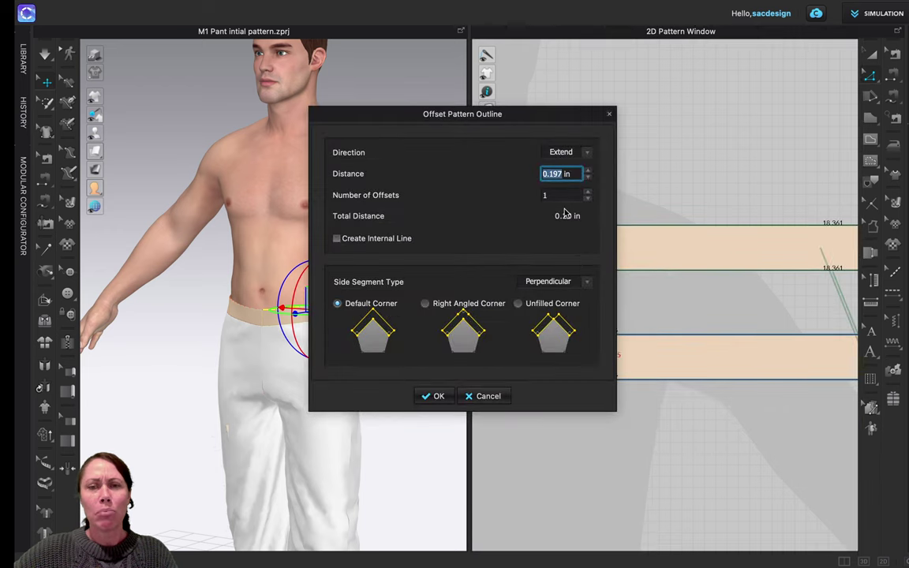
{"action": "type", "text": ".0"}
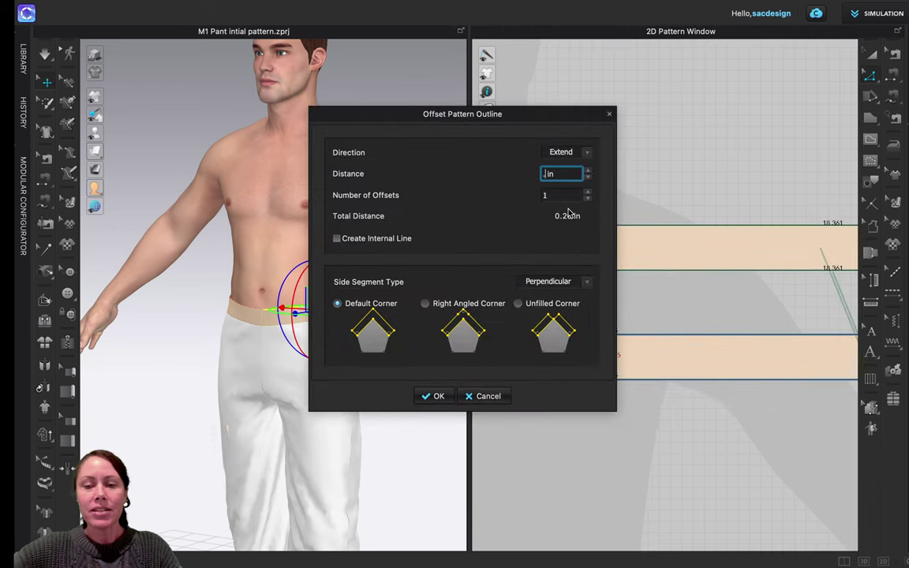
{"action": "type", "text": "3"}
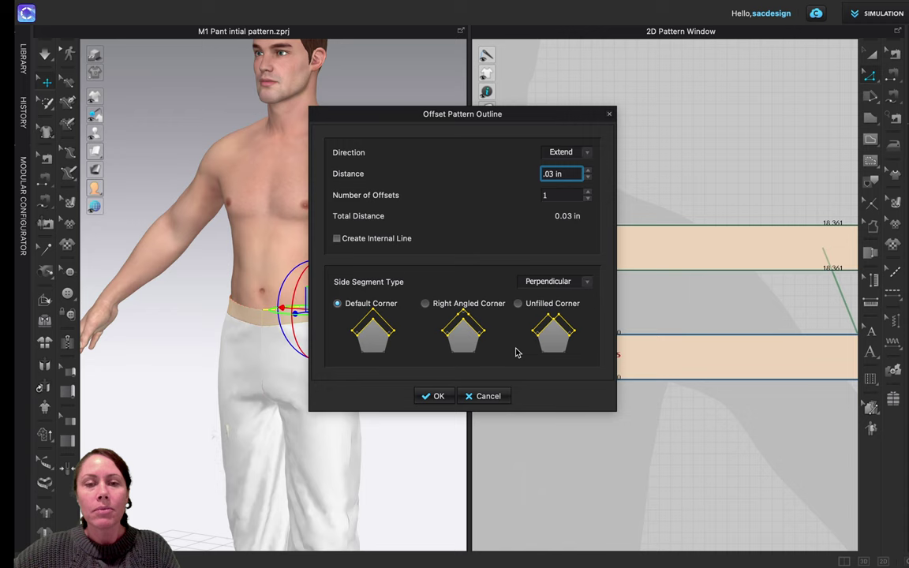
{"action": "left_click_drag", "start_coordinate": [543, 119], "coordinate": [390, 188]}
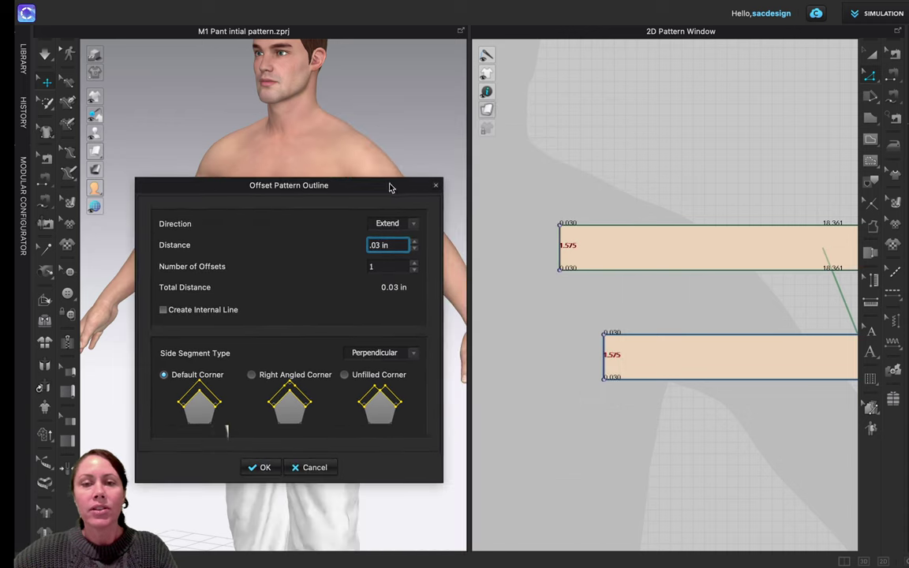
{"action": "left_click", "coordinate": [266, 468]}
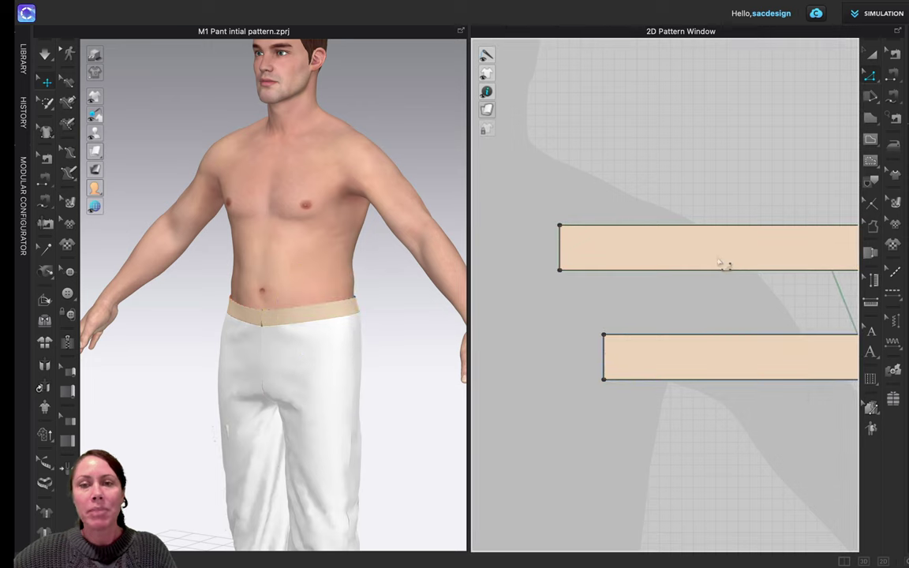
{"action": "scroll", "coordinate": [710, 303], "scroll_direction": "down", "scroll_amount": 3}
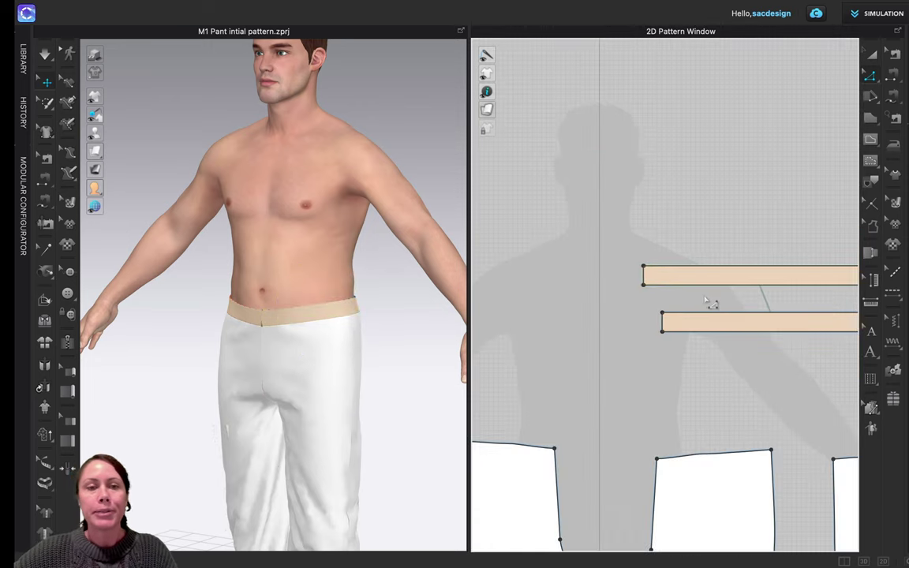
{"action": "scroll", "coordinate": [679, 368], "scroll_direction": "down", "scroll_amount": 2}
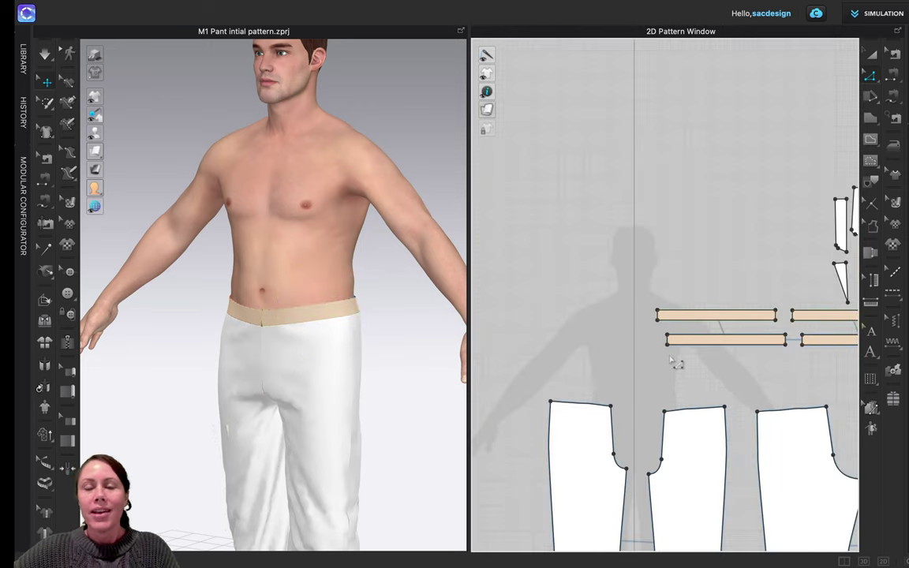
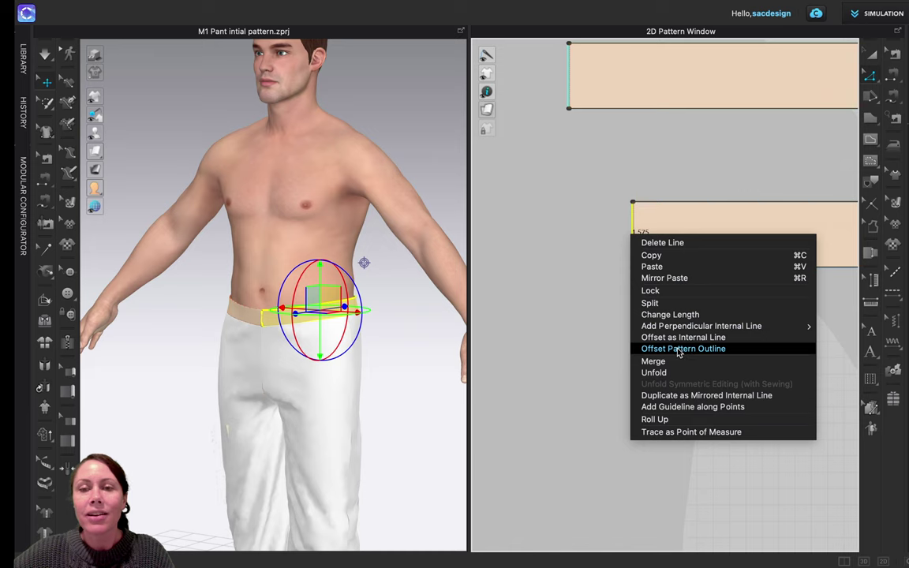
Step: Extend the short end of the lower waistband piece by another 0.03 in and check the combined length of its long edges
{"action": "left_click", "coordinate": [678, 349]}
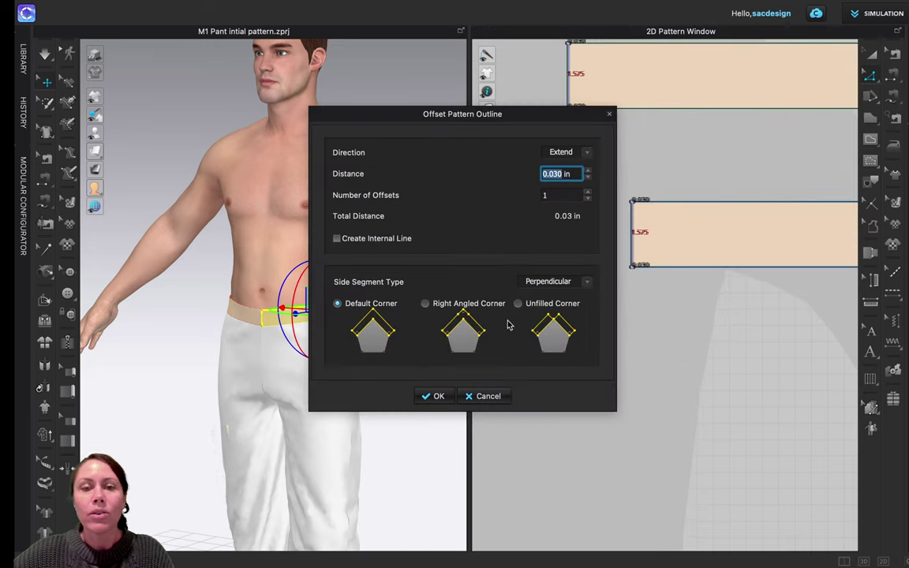
{"action": "left_click", "coordinate": [434, 396]}
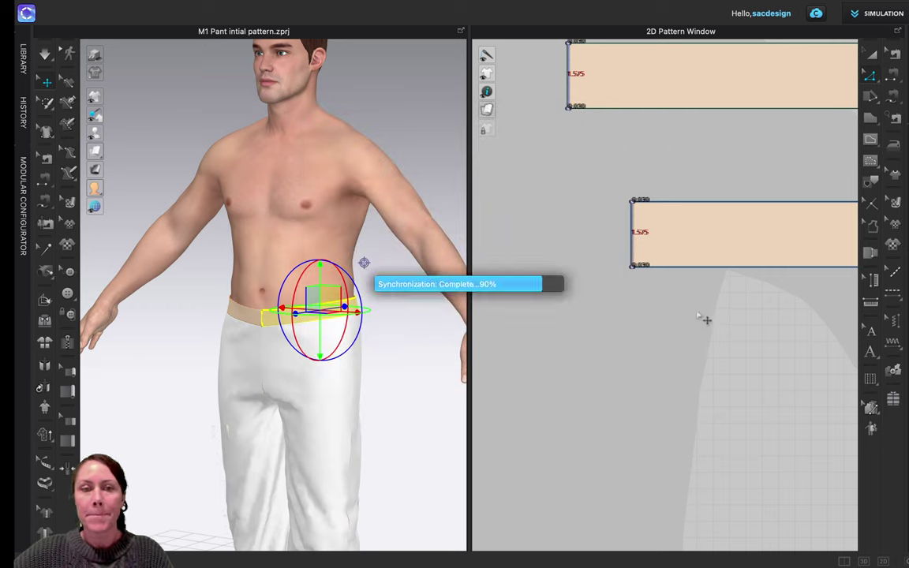
{"action": "left_click", "coordinate": [728, 268]}
{"action": "left_click", "coordinate": [706, 204], "text": "shift"}
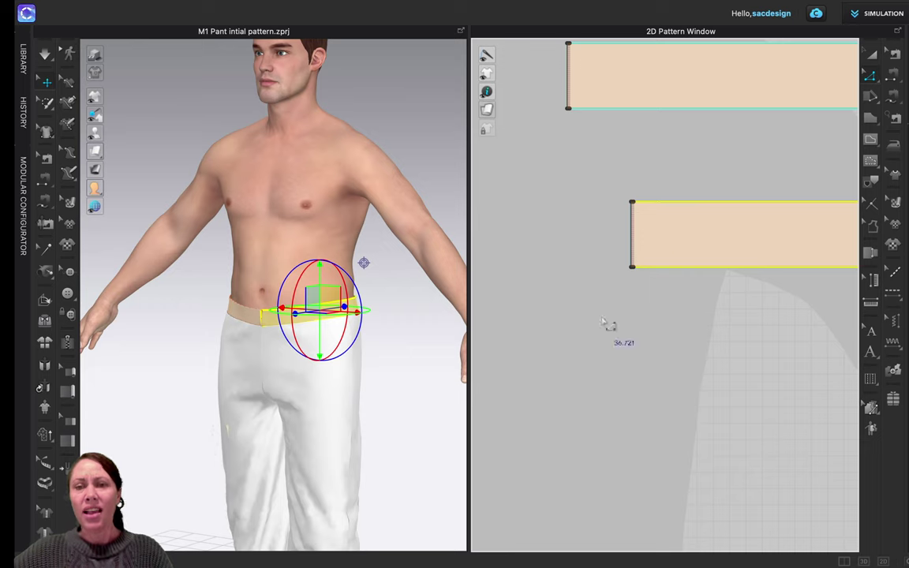
Step: Inspect the extra points at the lower waistband piece's extended end, clear the edge selection and undo the last outline offset
{"action": "scroll", "coordinate": [653, 229], "scroll_direction": "up", "scroll_amount": 3}
{"action": "scroll", "coordinate": [628, 177], "scroll_direction": "up", "scroll_amount": 2}
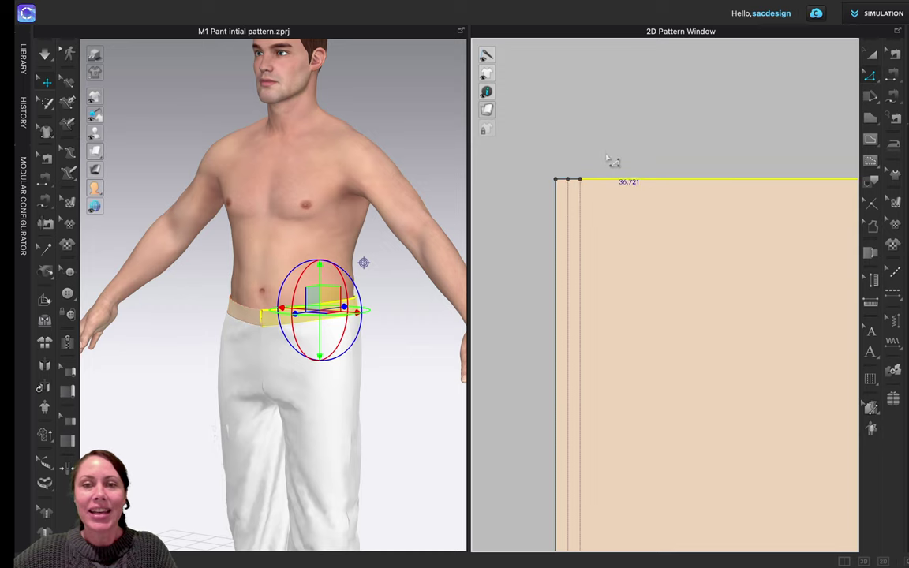
{"action": "scroll", "coordinate": [607, 158], "scroll_direction": "down", "scroll_amount": 1}
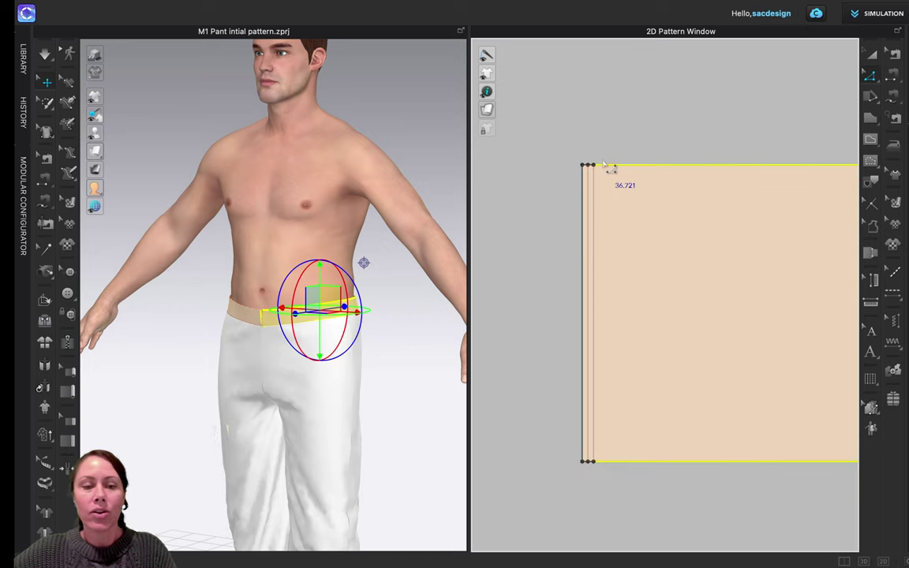
{"action": "left_click", "coordinate": [606, 165]}
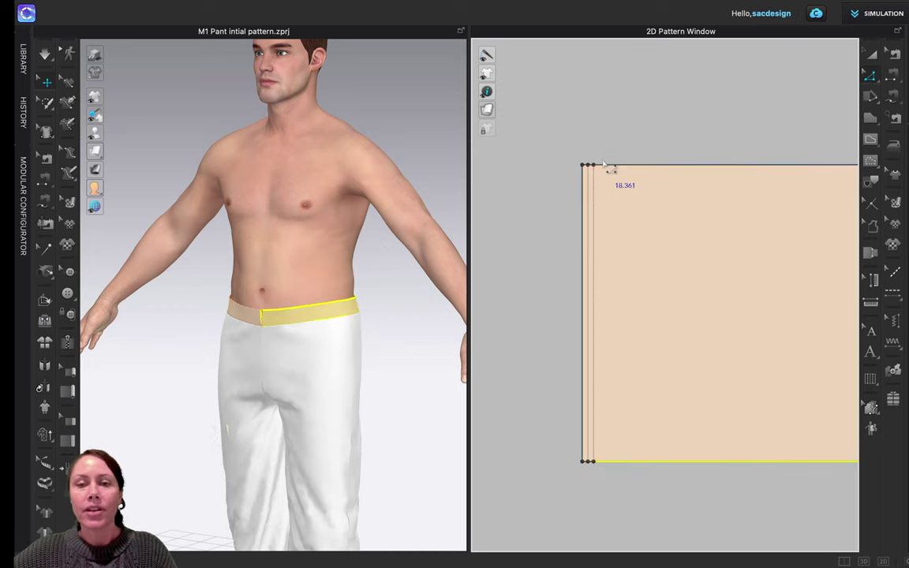
{"action": "key", "text": "Escape"}
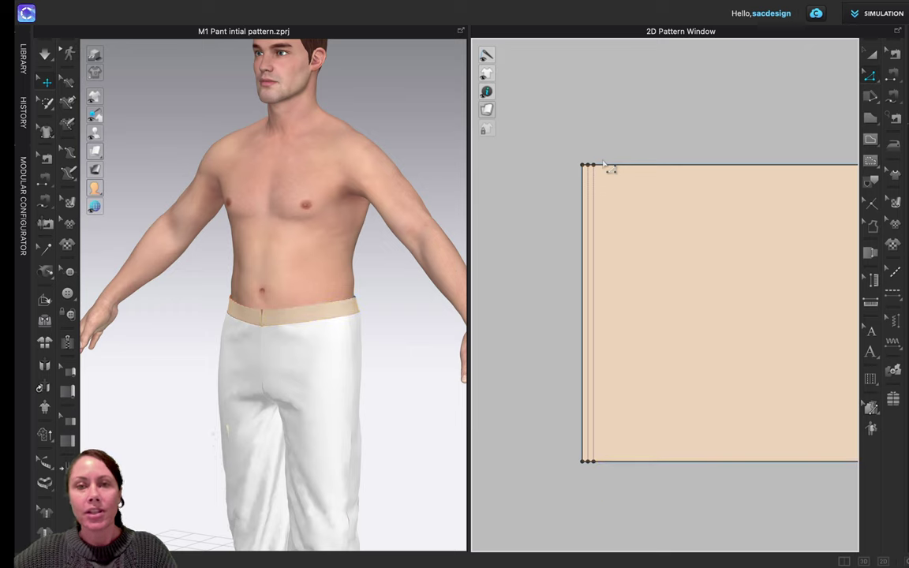
{"action": "left_click", "coordinate": [608, 170]}
{"action": "left_click", "coordinate": [622, 142]}
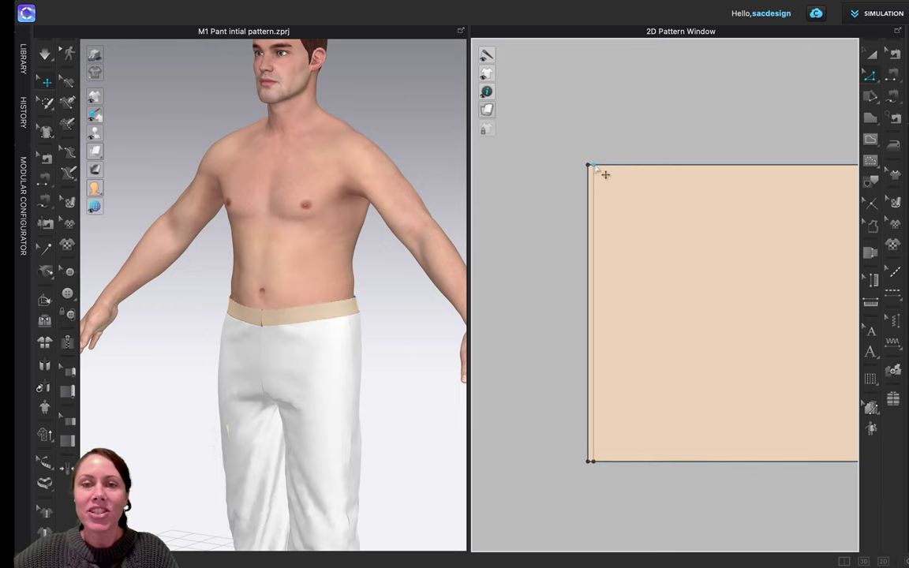
Step: Delete the two leftover points on the long edges of Pattern_5785667_2 where the original short end was
{"action": "left_click", "coordinate": [605, 174]}
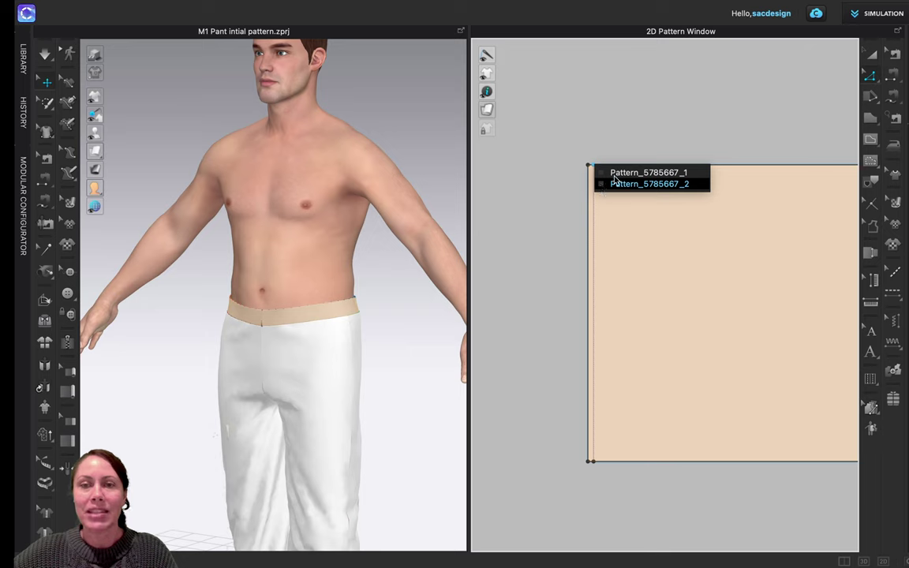
{"action": "left_click", "coordinate": [614, 182]}
{"action": "scroll", "coordinate": [613, 177], "scroll_direction": "up", "scroll_amount": 3}
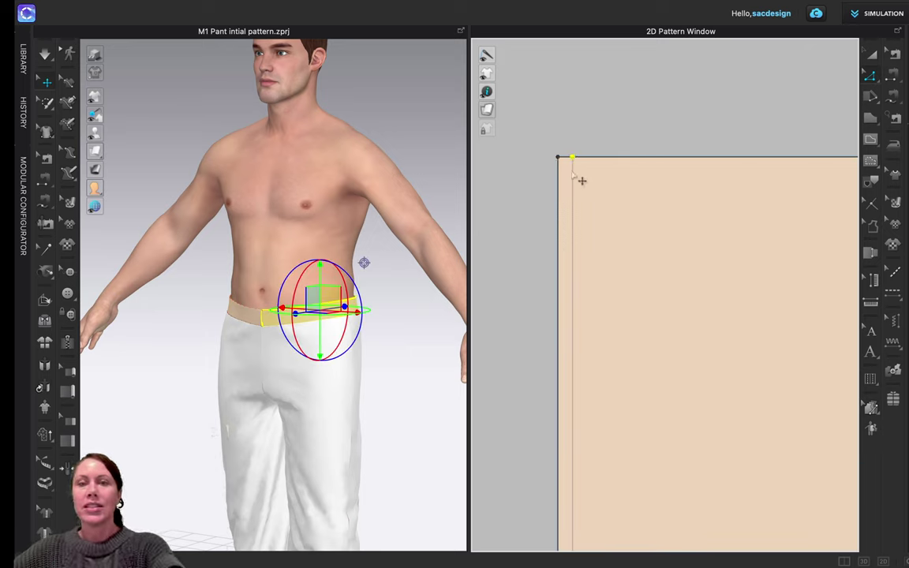
{"action": "key", "text": "Escape"}
{"action": "right_click_drag", "start_coordinate": [589, 331], "coordinate": [599, 164]}
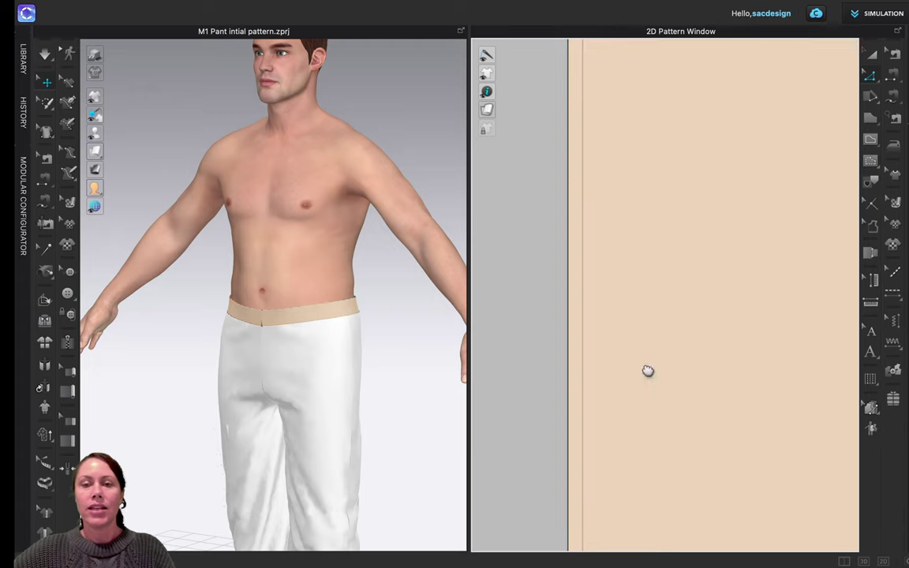
{"action": "right_click_drag", "start_coordinate": [647, 371], "coordinate": [643, 83]}
{"action": "left_click", "coordinate": [583, 402]}
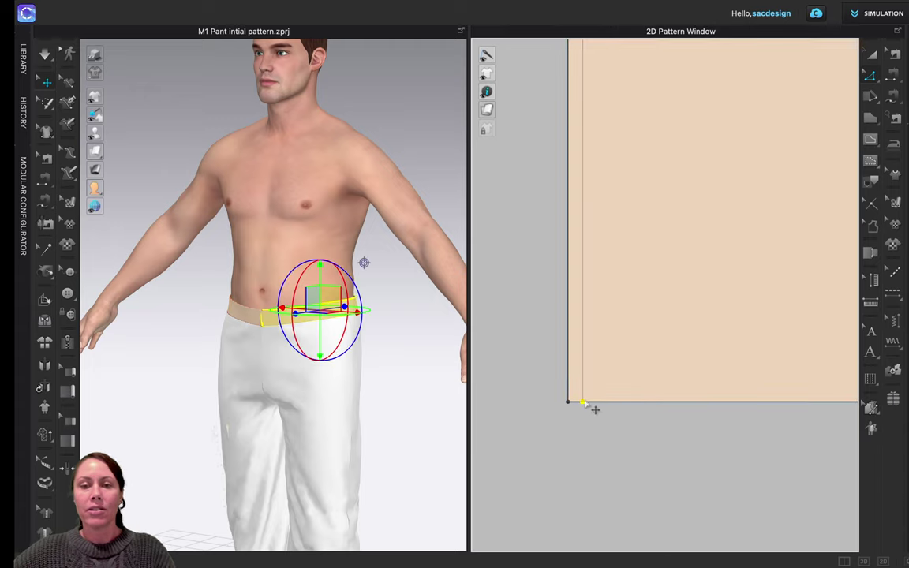
Step: Check the combined length of both long edges of the lower waistband piece
{"action": "left_click", "coordinate": [618, 403]}
{"action": "left_click", "coordinate": [616, 406]}
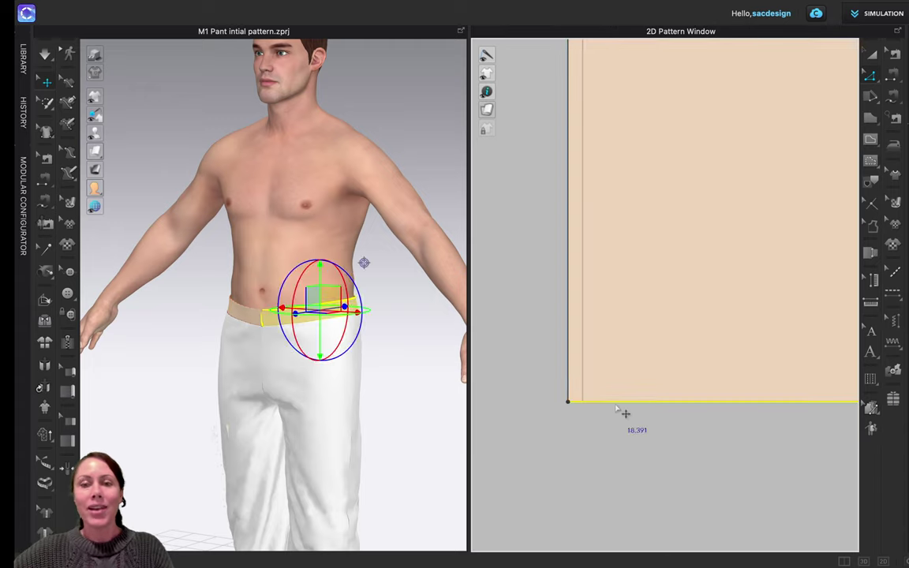
{"action": "scroll", "coordinate": [619, 407], "scroll_direction": "down", "scroll_amount": 4}
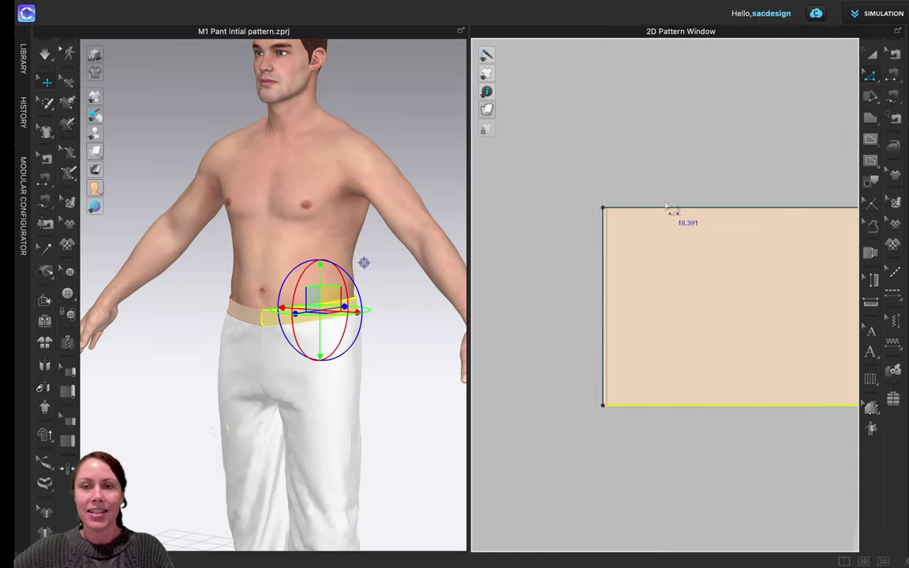
{"action": "left_click", "coordinate": [671, 208], "text": "shift"}
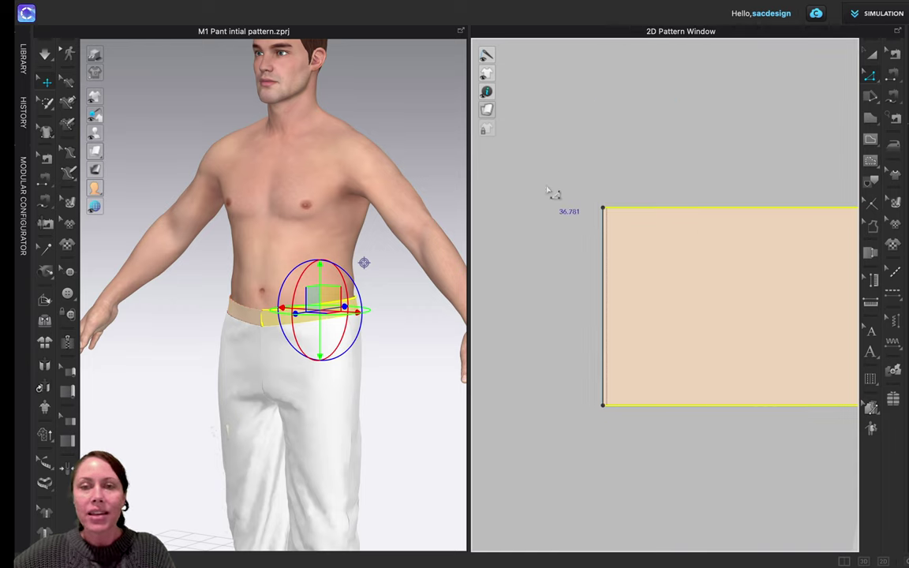
{"action": "scroll", "coordinate": [550, 192], "scroll_direction": "up", "scroll_amount": 2}
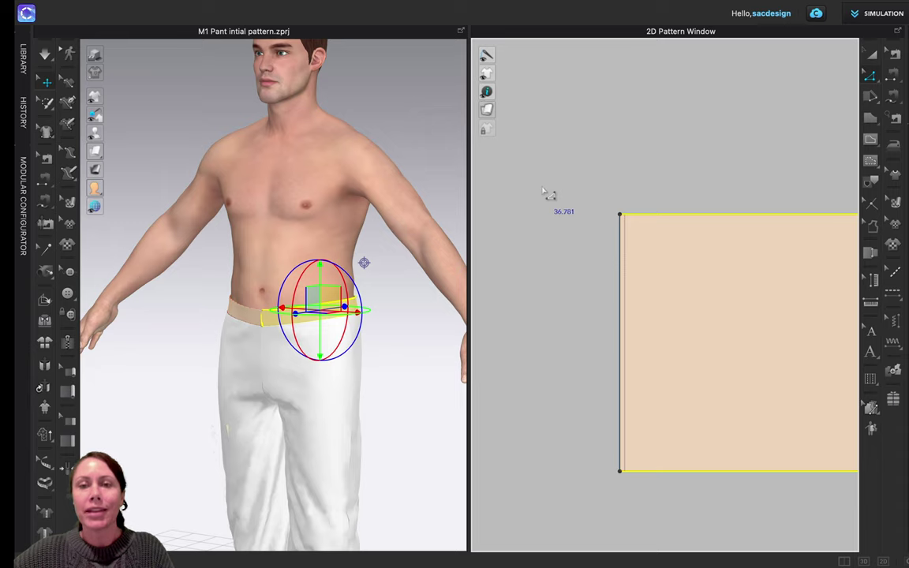
{"action": "scroll", "coordinate": [614, 148], "scroll_direction": "up", "scroll_amount": 3}
{"action": "scroll", "coordinate": [733, 195], "scroll_direction": "down", "scroll_amount": 4}
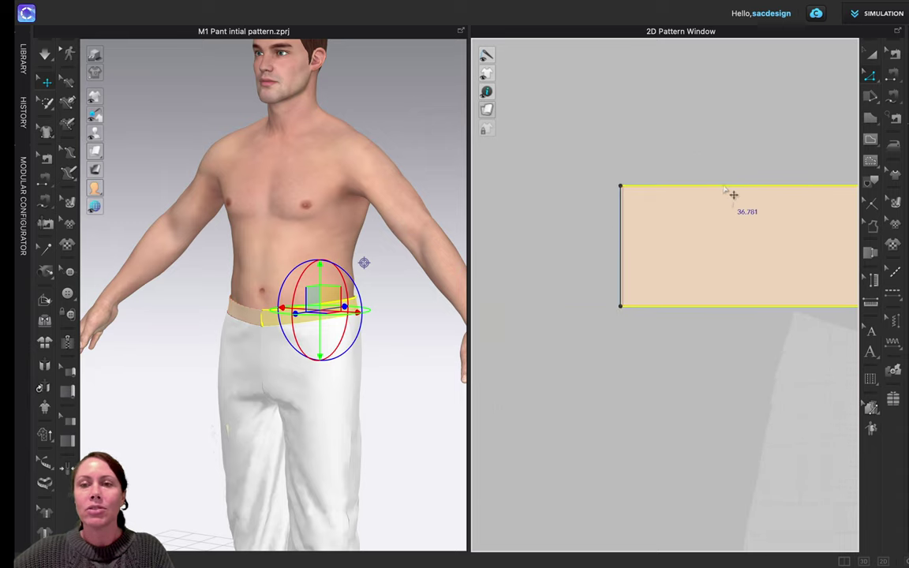
Step: Examine the linked waistband pieces along their full length and return to the first pair's free short ends
{"action": "scroll", "coordinate": [733, 195], "scroll_direction": "down", "scroll_amount": 3}
{"action": "right_click_drag", "start_coordinate": [789, 315], "coordinate": [523, 361]}
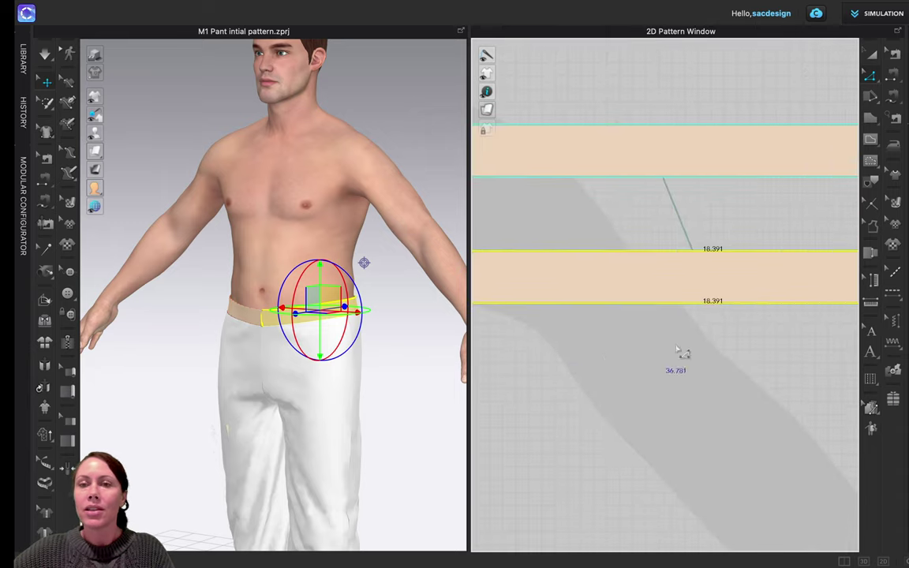
{"action": "right_click_drag", "start_coordinate": [680, 353], "coordinate": [518, 348]}
{"action": "right_click_drag", "start_coordinate": [710, 315], "coordinate": [763, 323]}
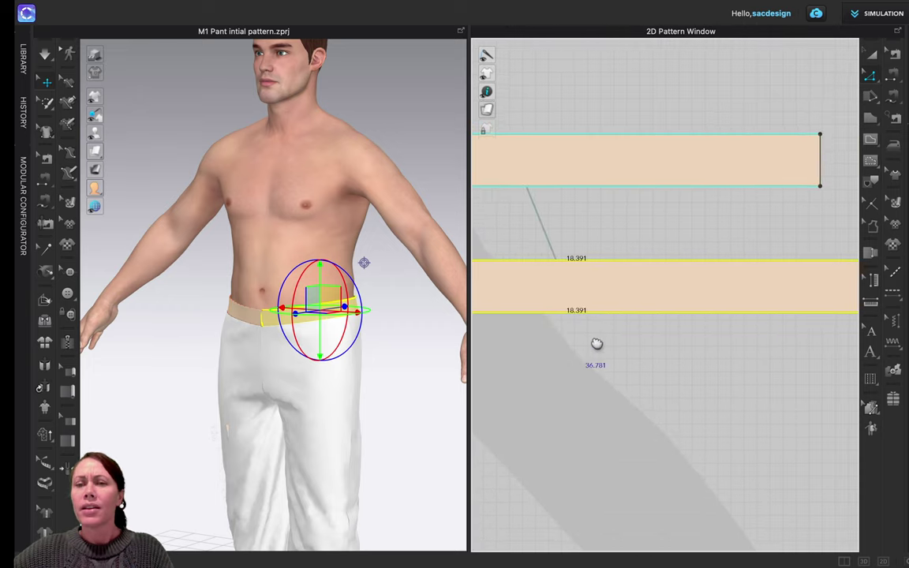
{"action": "right_click_drag", "start_coordinate": [594, 345], "coordinate": [424, 351]}
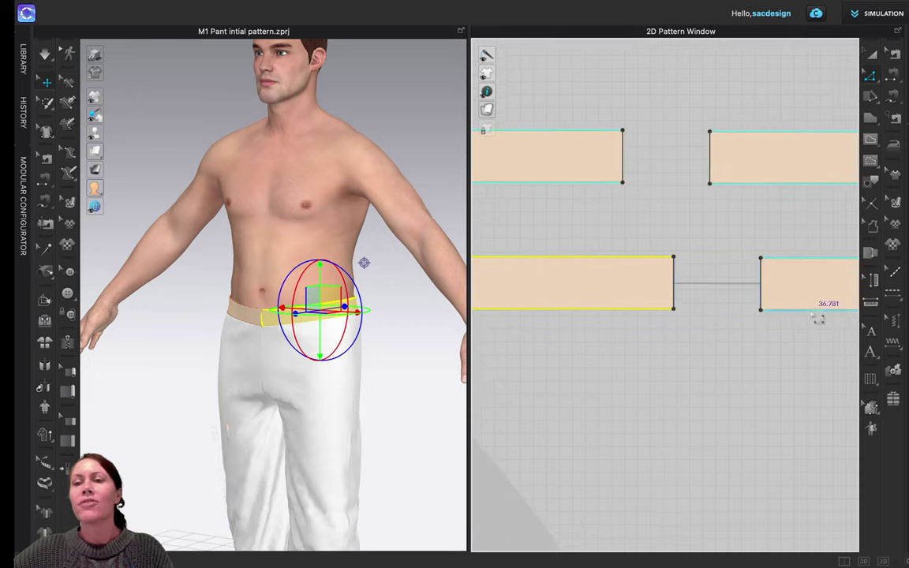
{"action": "right_click_drag", "start_coordinate": [624, 359], "coordinate": [805, 361]}
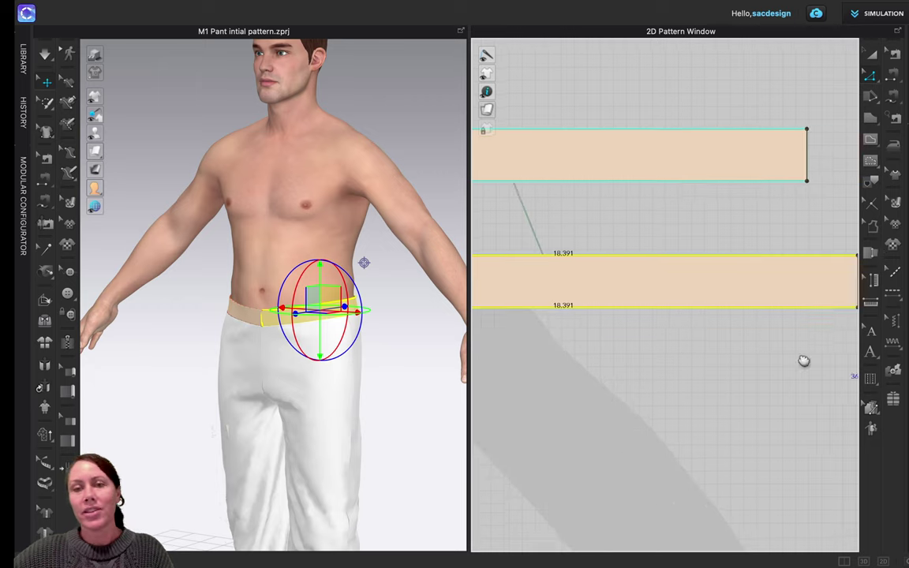
{"action": "right_click_drag", "start_coordinate": [676, 359], "coordinate": [801, 358]}
{"action": "scroll", "coordinate": [801, 357], "scroll_direction": "down", "scroll_amount": 1}
{"action": "right_click_drag", "start_coordinate": [512, 300], "coordinate": [608, 309]}
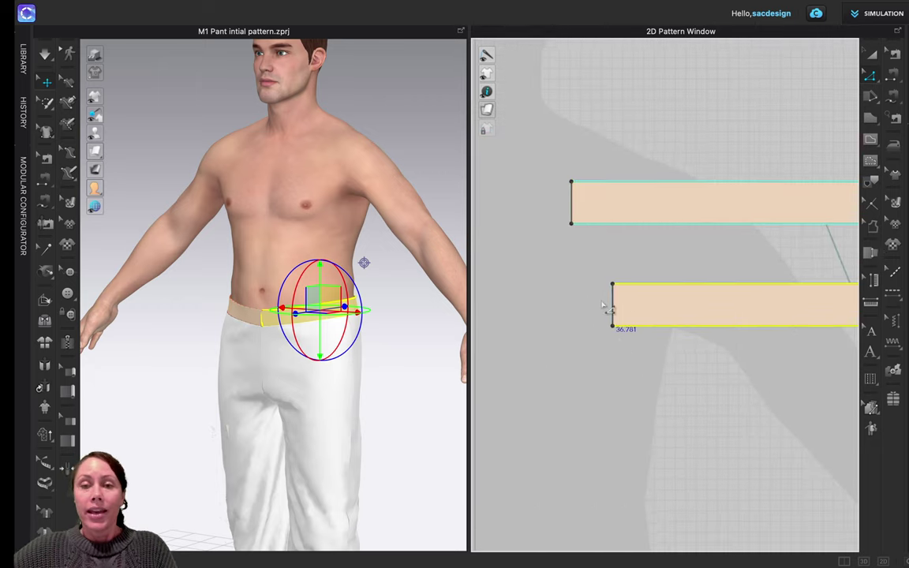
Step: Offset the lower waistband piece's free short end inward with the Retract direction and a distance of 0.015 in
{"action": "scroll", "coordinate": [605, 309], "scroll_direction": "up", "scroll_amount": 5}
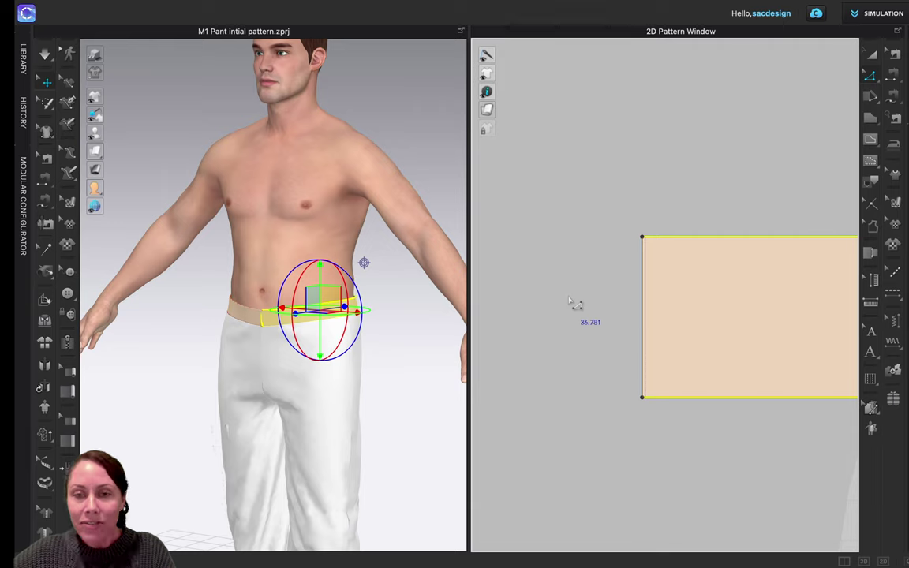
{"action": "left_click", "coordinate": [571, 304]}
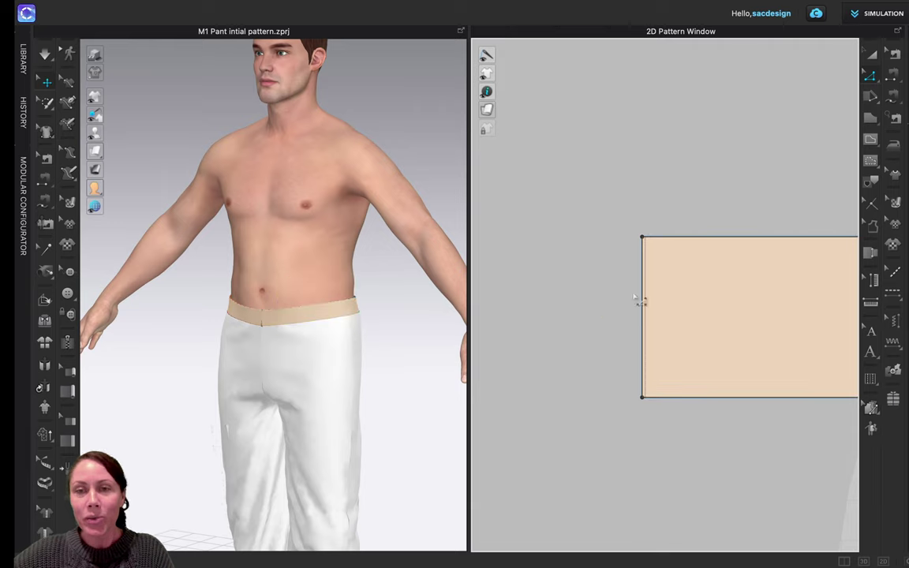
{"action": "left_click", "coordinate": [646, 301]}
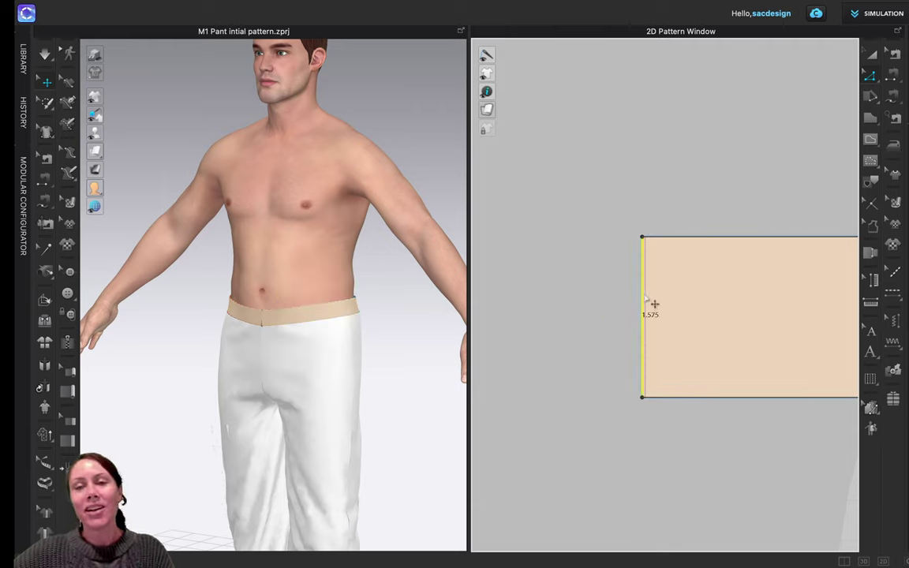
{"action": "right_click", "coordinate": [646, 298]}
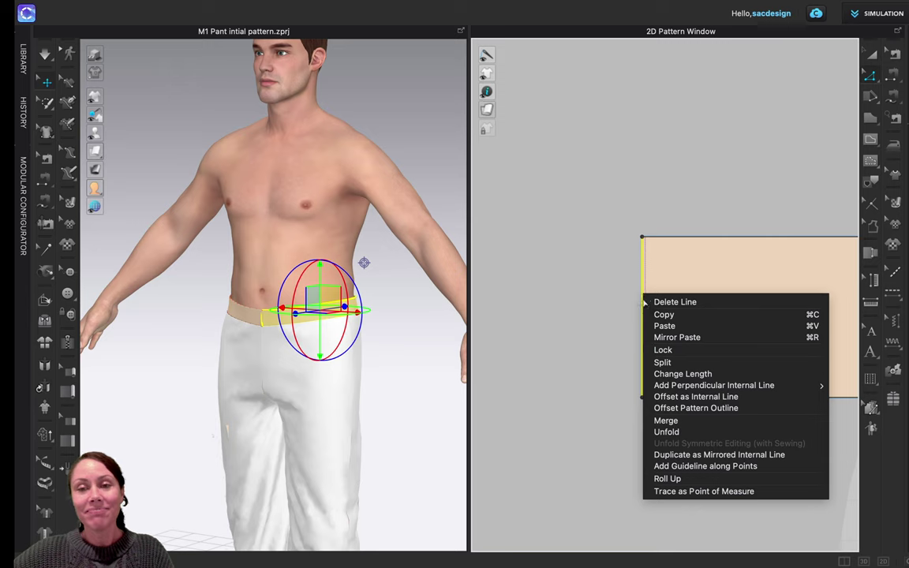
{"action": "left_click", "coordinate": [676, 409]}
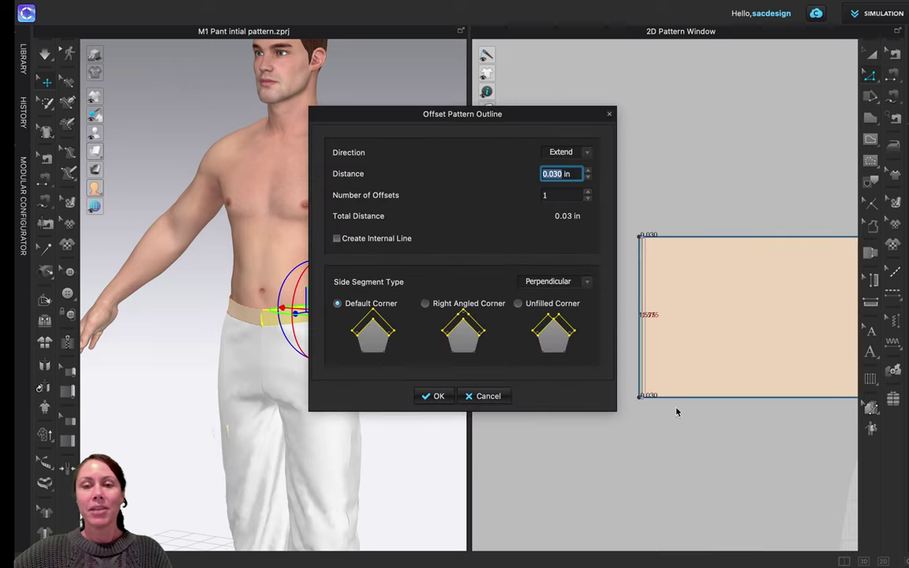
{"action": "left_click", "coordinate": [583, 154]}
{"action": "left_click", "coordinate": [556, 167]}
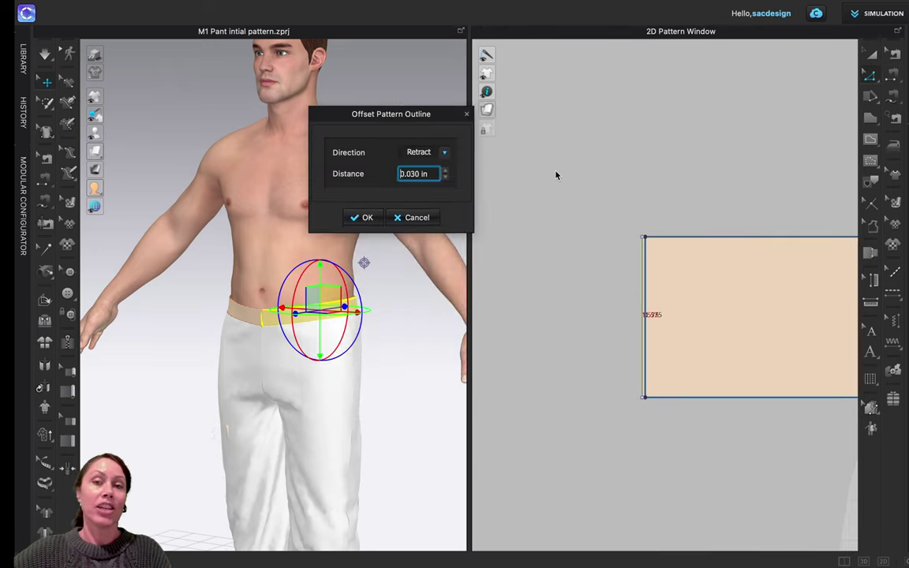
{"action": "triple_click", "coordinate": [414, 177]}
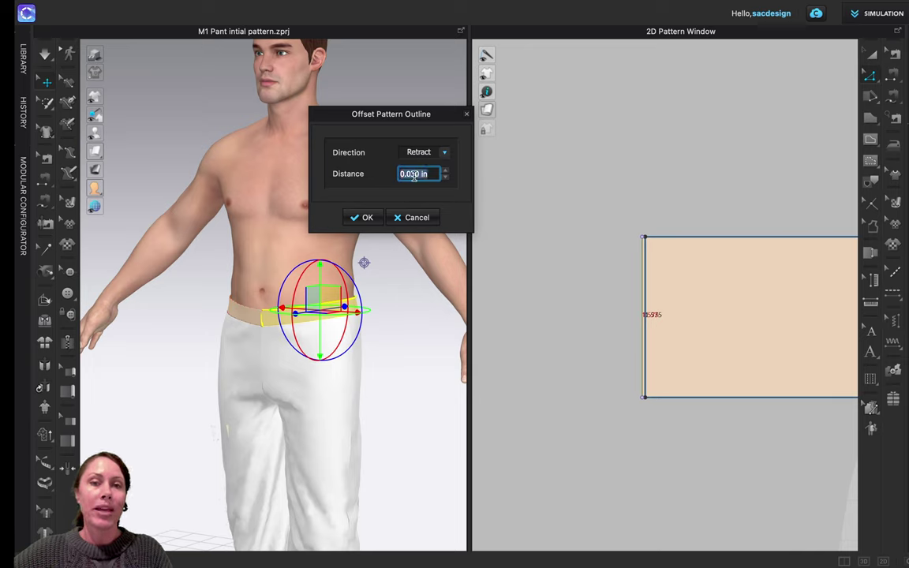
{"action": "left_click", "coordinate": [418, 174]}
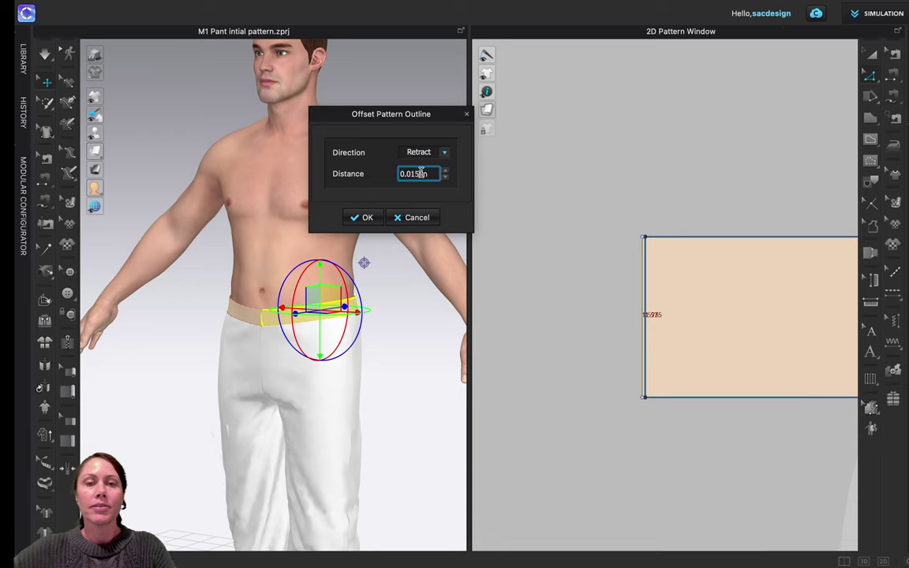
{"action": "left_click", "coordinate": [362, 218]}
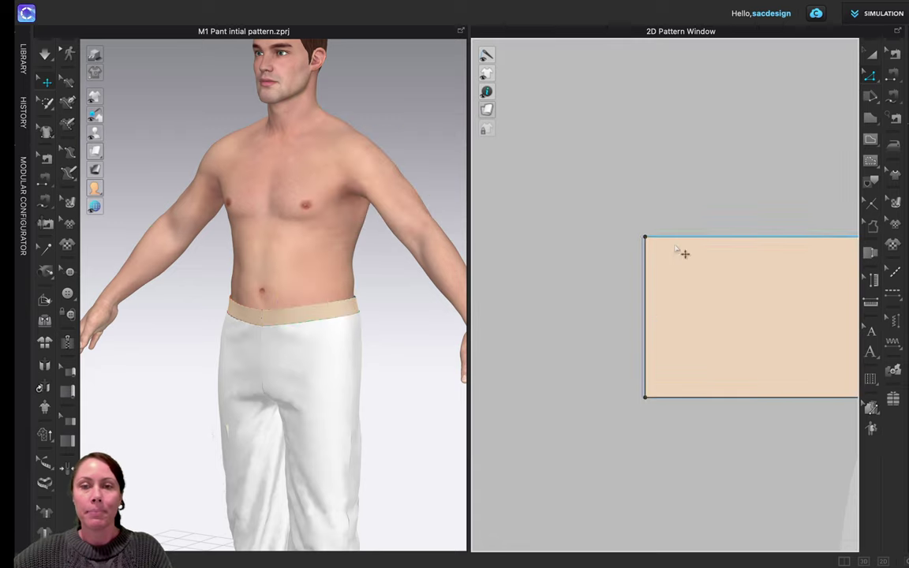
Step: Inspect the retracted end and check the combined length of both long edges of the lower waistband piece
{"action": "scroll", "coordinate": [655, 246], "scroll_direction": "up", "scroll_amount": 3}
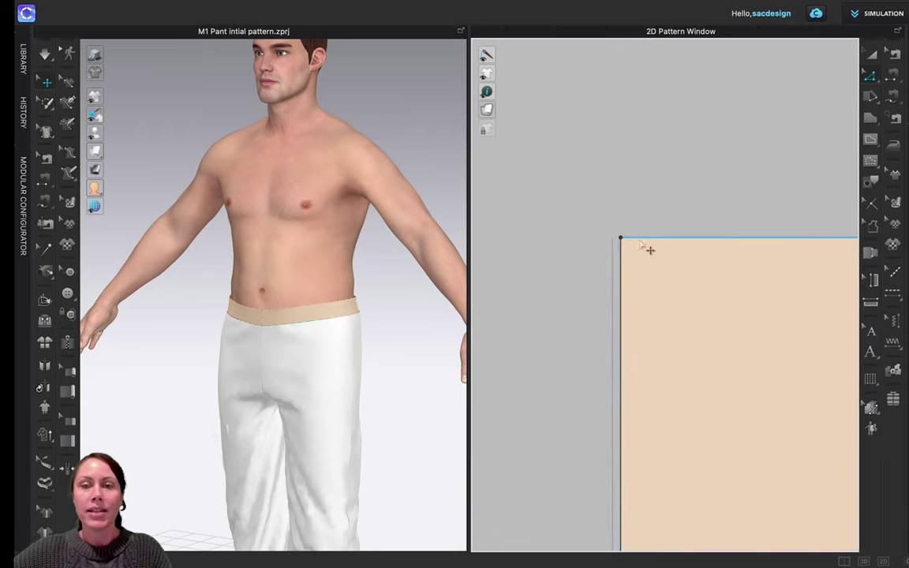
{"action": "scroll", "coordinate": [630, 250], "scroll_direction": "down", "scroll_amount": 3}
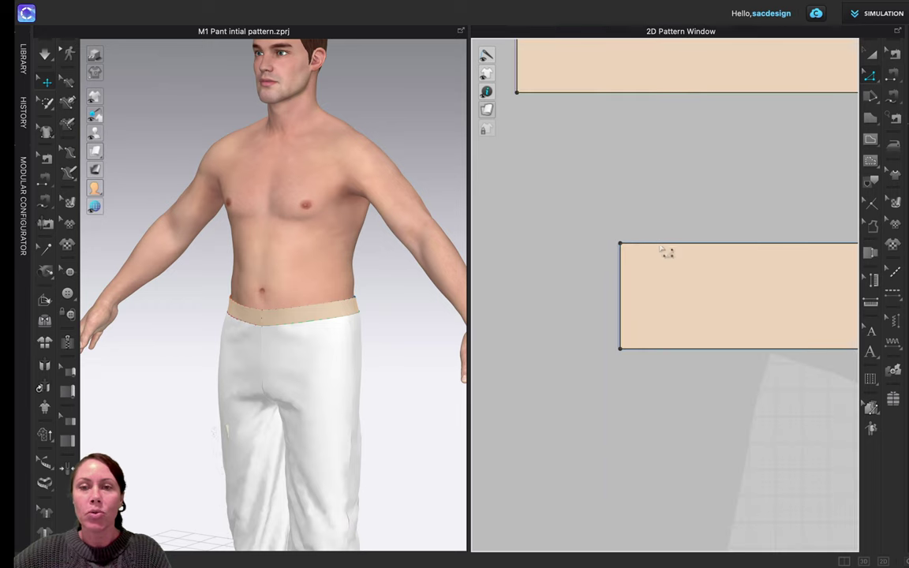
{"action": "left_click", "coordinate": [665, 251]}
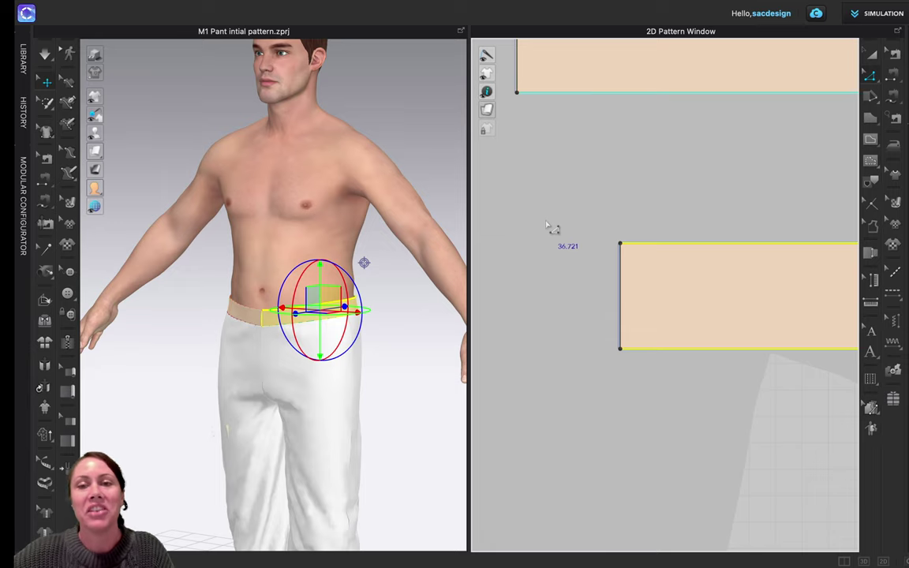
{"action": "left_click", "coordinate": [549, 228]}
Step: Check the combined length of the front and back pant panels' top waist edges and clear the selection
{"action": "scroll", "coordinate": [555, 262], "scroll_direction": "down", "scroll_amount": 3}
{"action": "scroll", "coordinate": [557, 261], "scroll_direction": "down", "scroll_amount": 5}
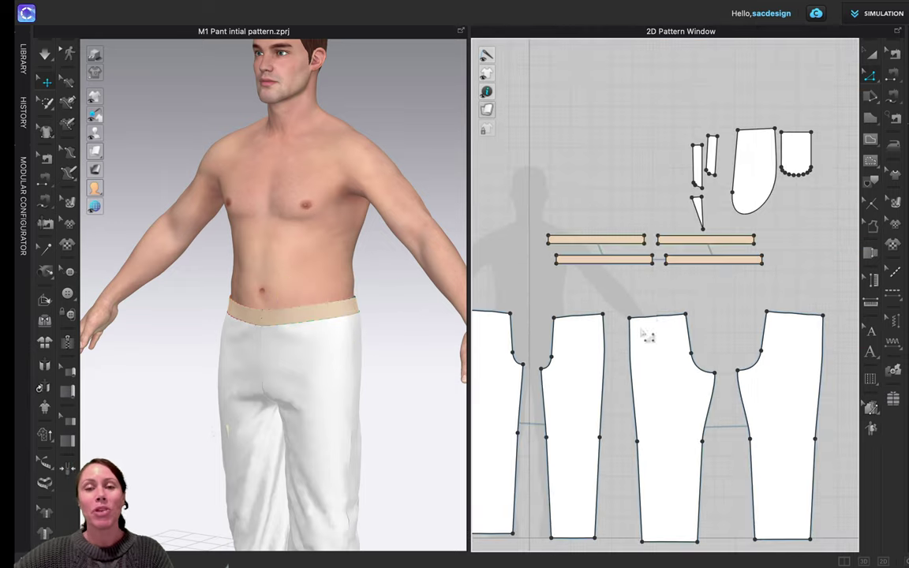
{"action": "scroll", "coordinate": [592, 285], "scroll_direction": "up", "scroll_amount": 2}
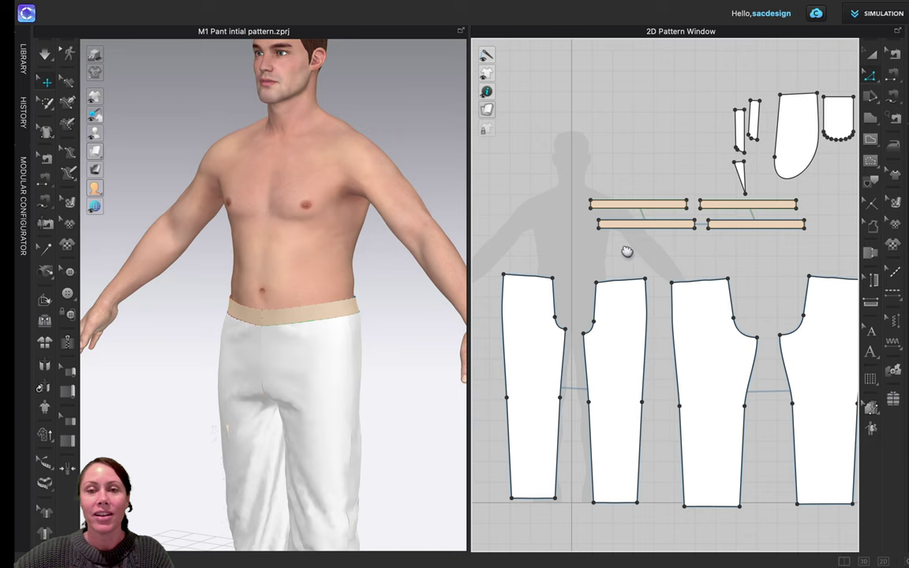
{"action": "left_click", "coordinate": [537, 278]}
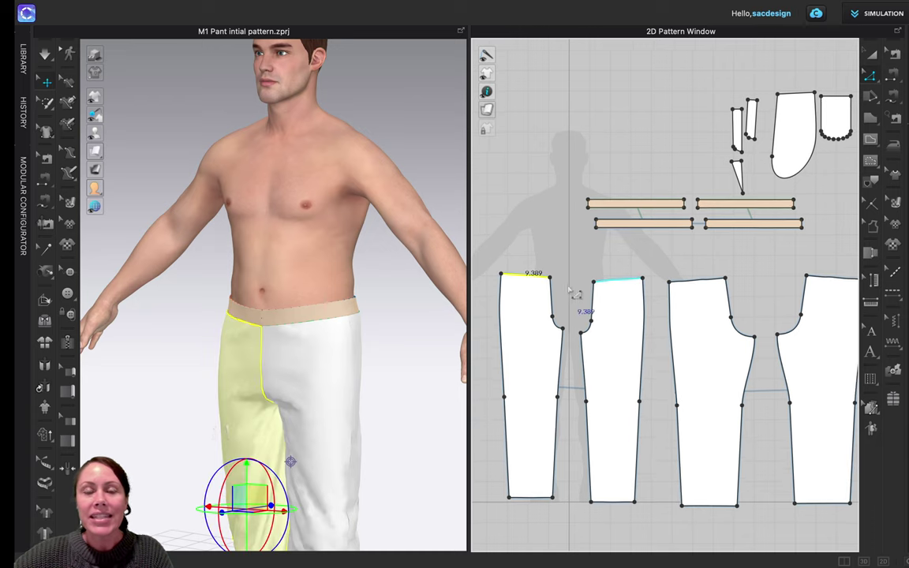
{"action": "left_click", "coordinate": [699, 279], "text": "shift"}
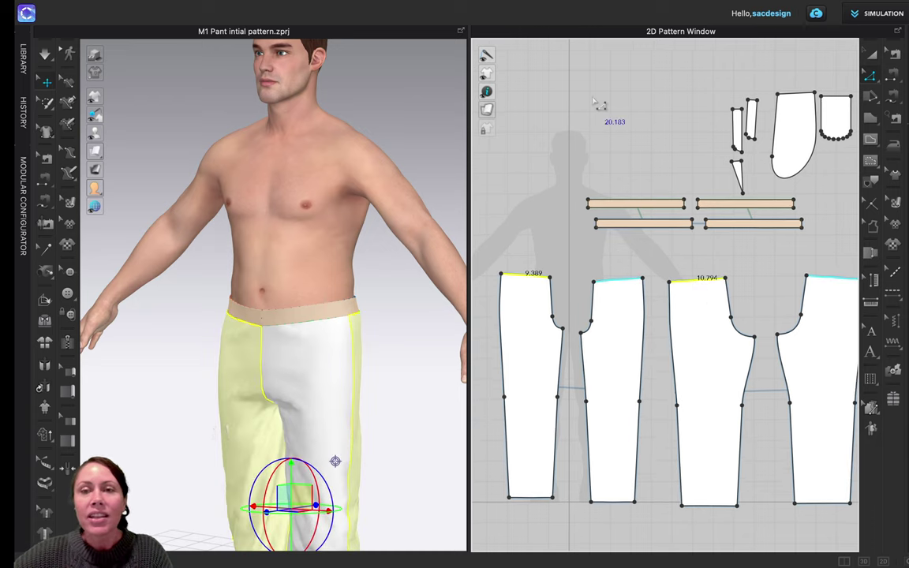
{"action": "middle_click_drag", "start_coordinate": [632, 246], "coordinate": [579, 254]}
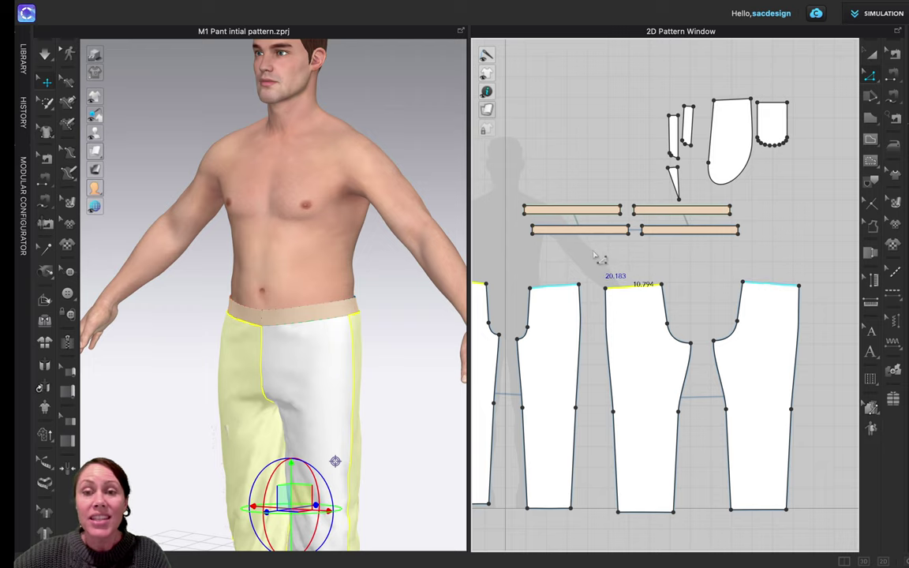
{"action": "scroll", "coordinate": [598, 257], "scroll_direction": "down", "scroll_amount": 2}
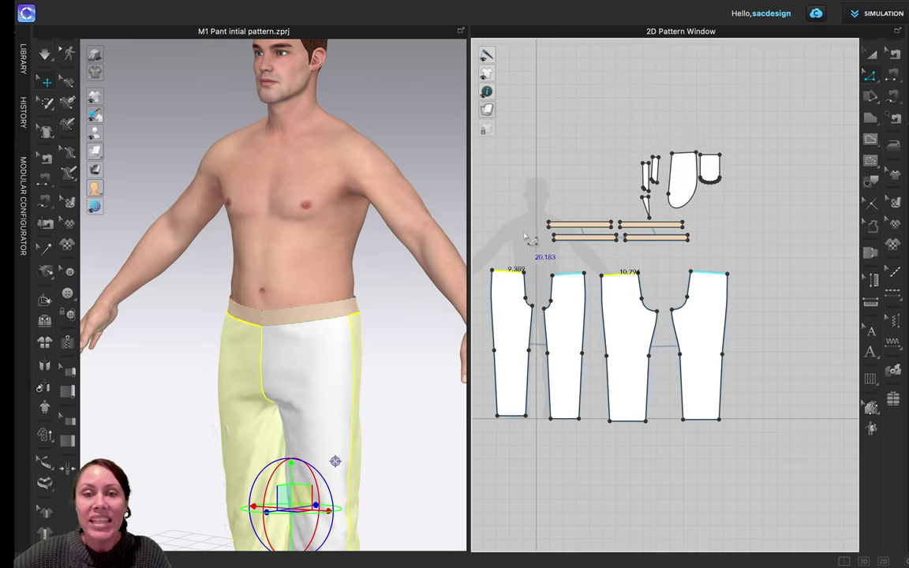
{"action": "scroll", "coordinate": [526, 239], "scroll_direction": "up", "scroll_amount": 3}
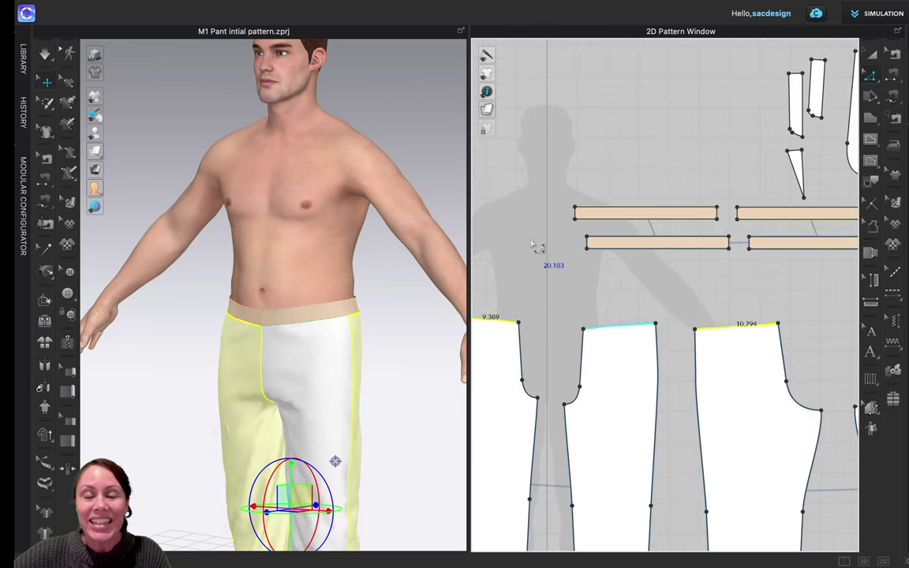
{"action": "scroll", "coordinate": [536, 248], "scroll_direction": "up", "scroll_amount": 1}
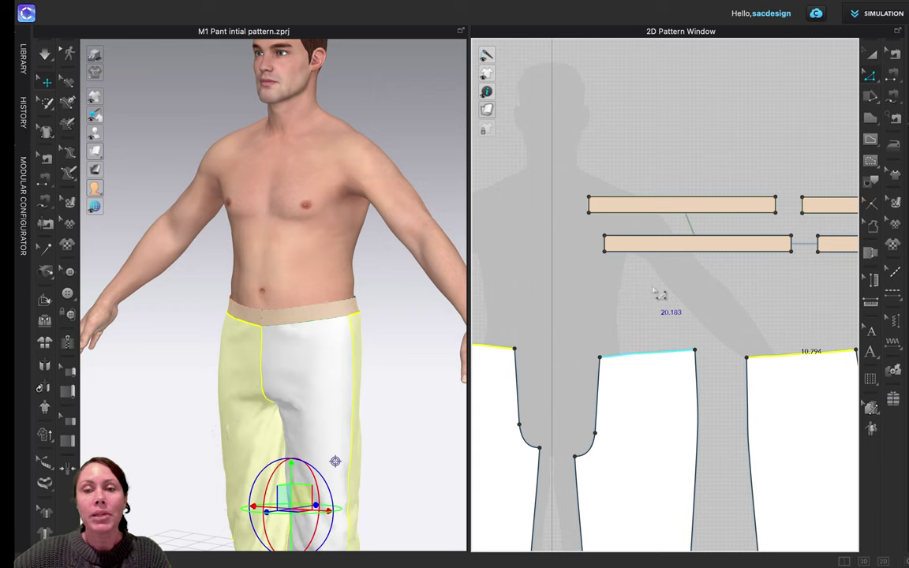
{"action": "left_click", "coordinate": [553, 281]}
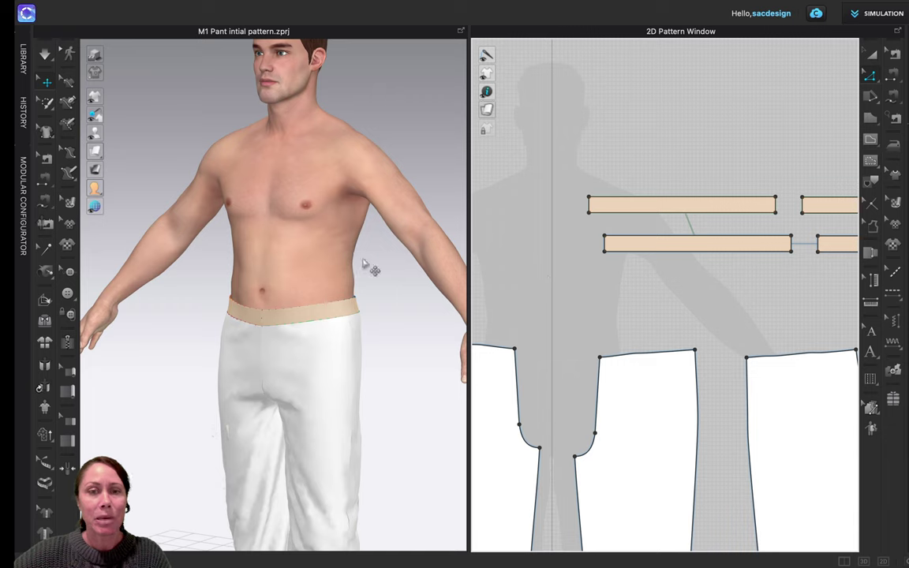
Step: Inspect the pants' side, front and back seams against the waistband from several angles in Schematic Render, and close that view
{"action": "right_click_drag", "start_coordinate": [369, 264], "coordinate": [345, 301]}
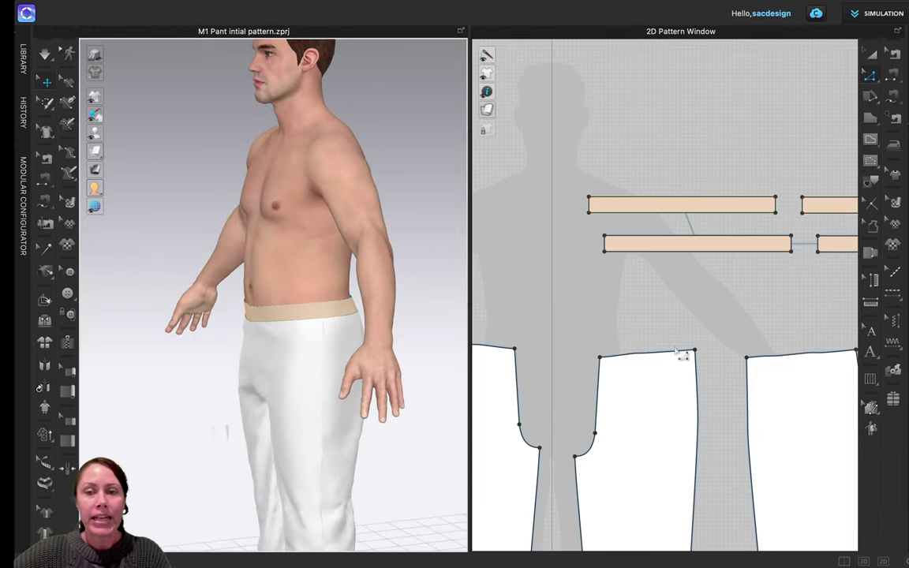
{"action": "scroll", "coordinate": [683, 353], "scroll_direction": "down", "scroll_amount": 2}
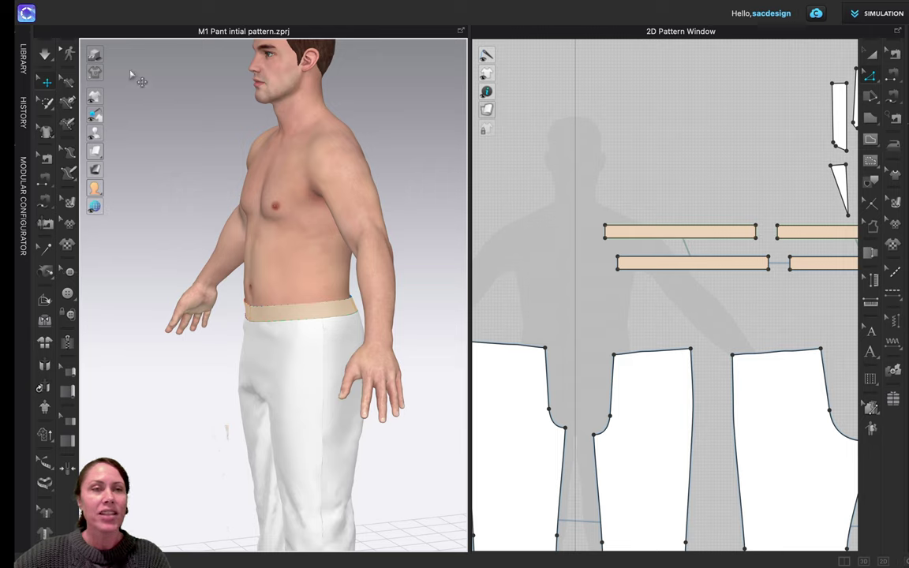
{"action": "left_click", "coordinate": [95, 73]}
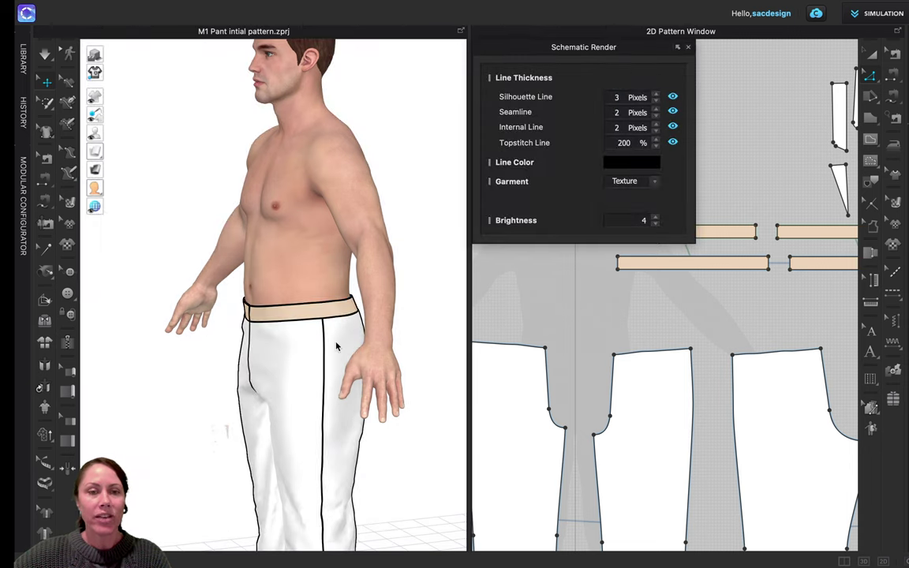
{"action": "right_click_drag", "start_coordinate": [336, 346], "coordinate": [390, 338]}
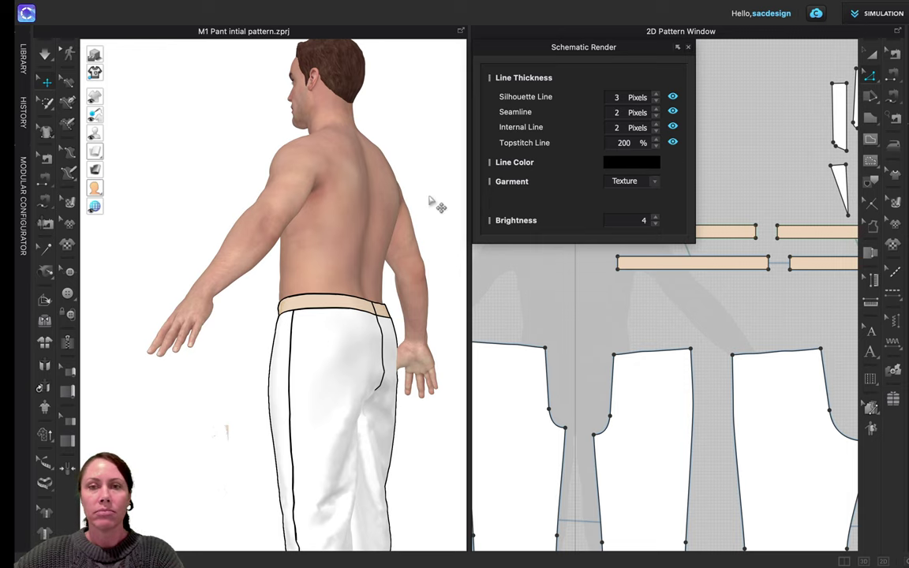
{"action": "key", "text": "6"}
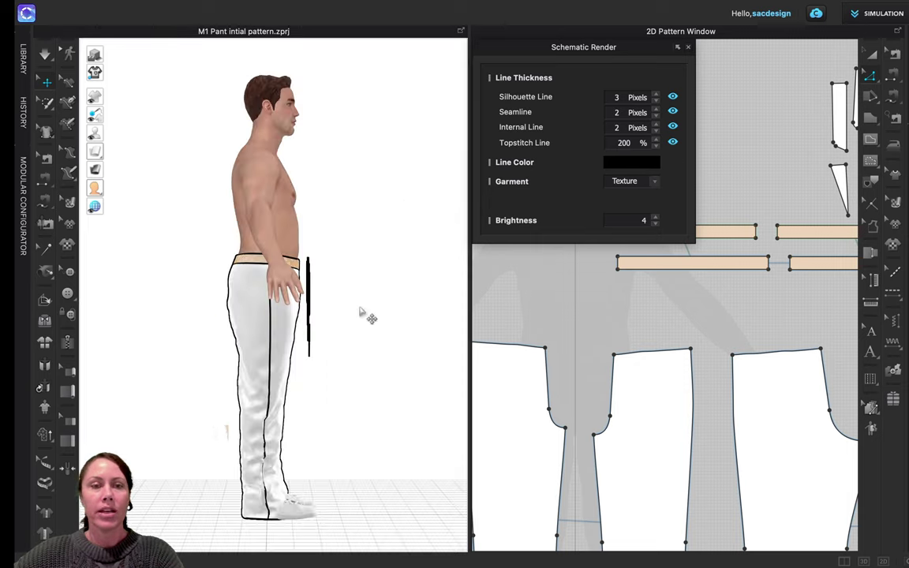
{"action": "scroll", "coordinate": [285, 295], "scroll_direction": "up", "scroll_amount": 5}
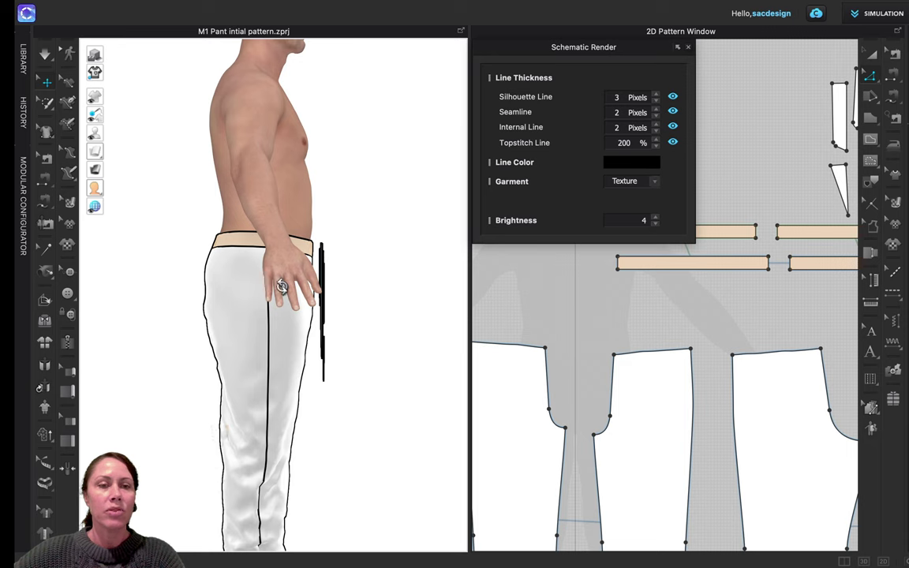
{"action": "right_click_drag", "start_coordinate": [282, 282], "coordinate": [240, 288]}
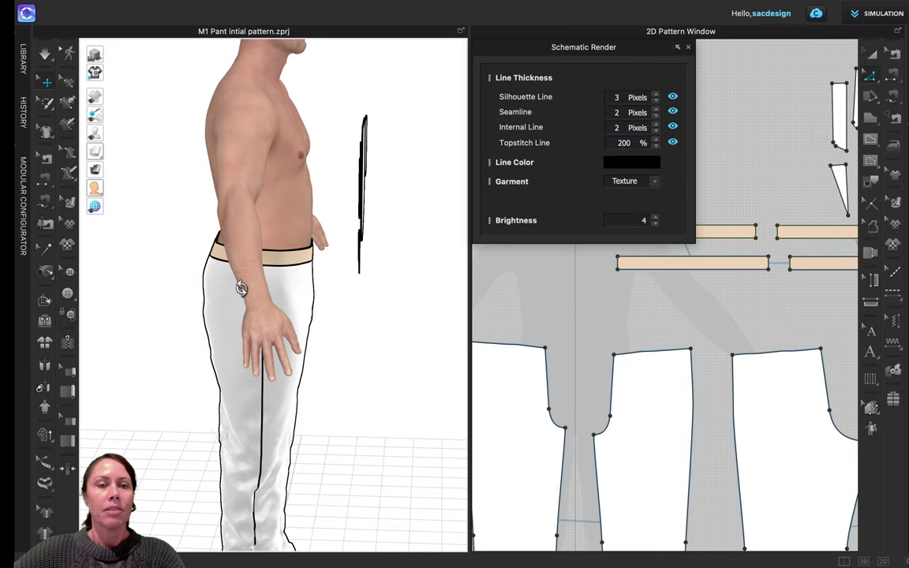
{"action": "right_click_drag", "start_coordinate": [241, 289], "coordinate": [206, 276]}
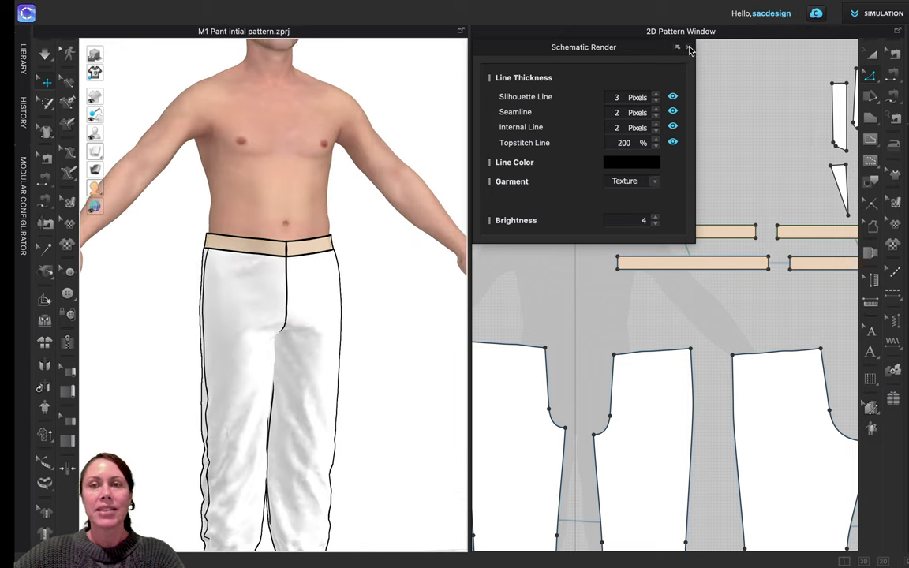
{"action": "left_click", "coordinate": [689, 49]}
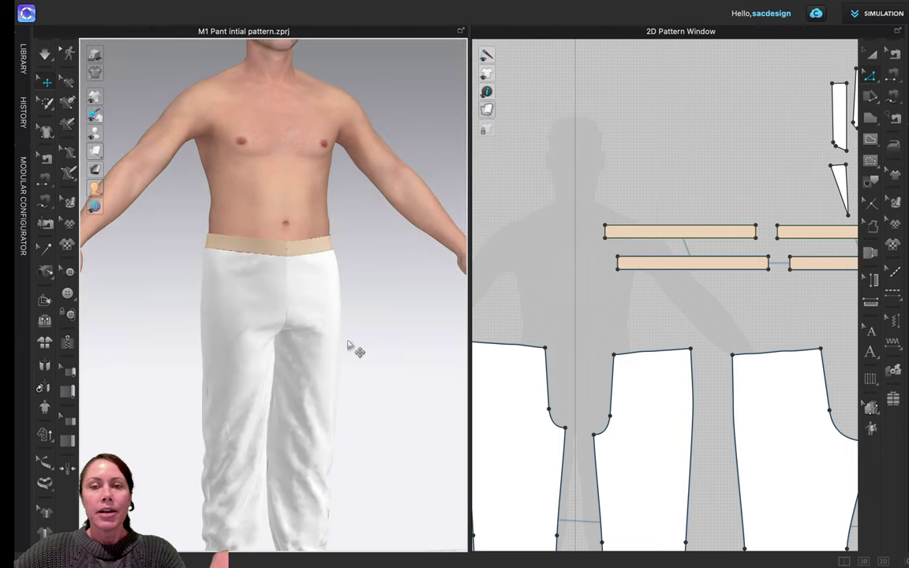
Step: Check the top waist edge length of a front pant panel and of a back panel separately
{"action": "scroll", "coordinate": [720, 338], "scroll_direction": "down", "scroll_amount": 2}
{"action": "scroll", "coordinate": [721, 337], "scroll_direction": "down", "scroll_amount": 1}
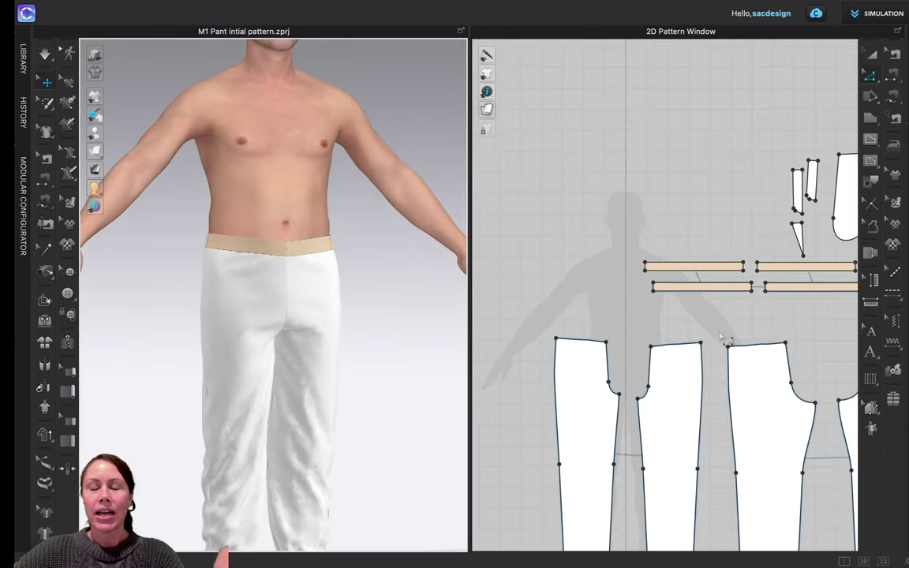
{"action": "scroll", "coordinate": [650, 335], "scroll_direction": "up", "scroll_amount": 1}
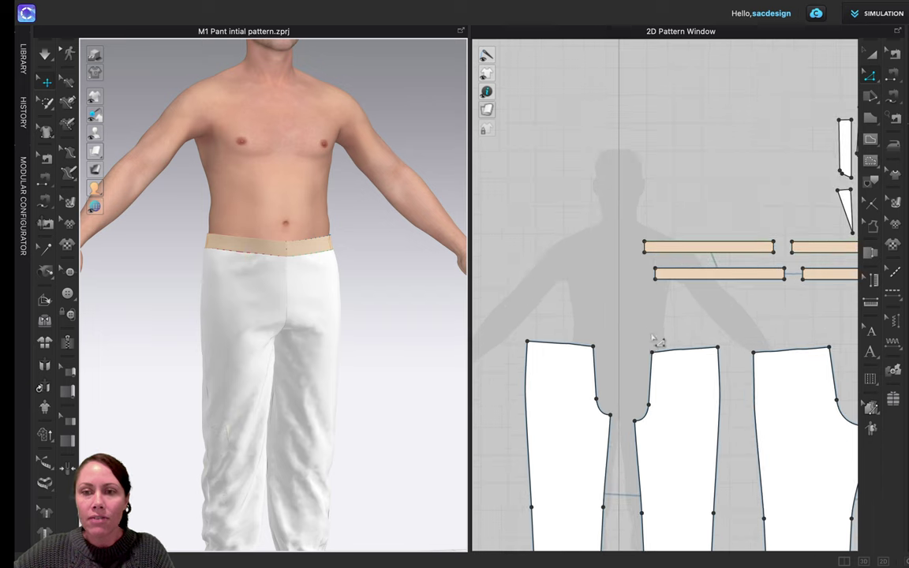
{"action": "right_click_drag", "start_coordinate": [690, 330], "coordinate": [639, 308]}
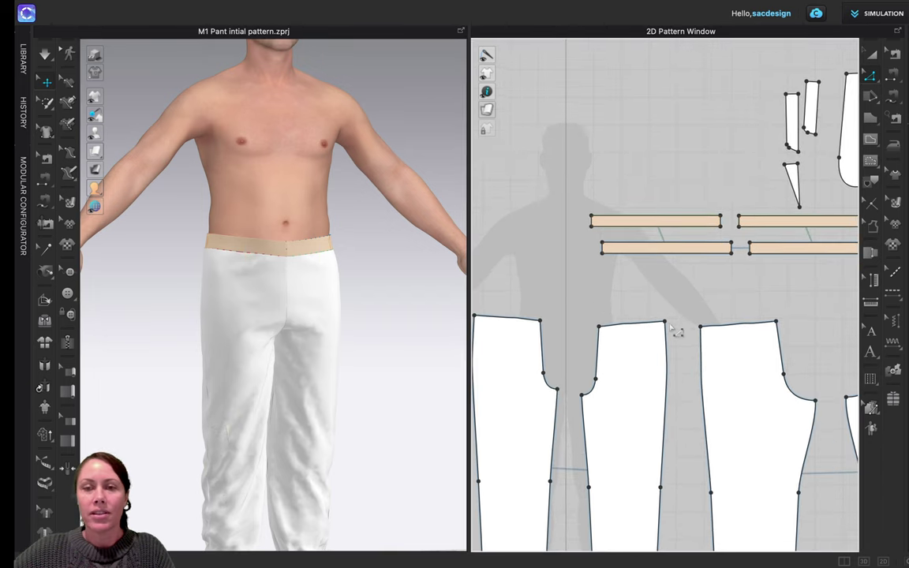
{"action": "left_click", "coordinate": [650, 327]}
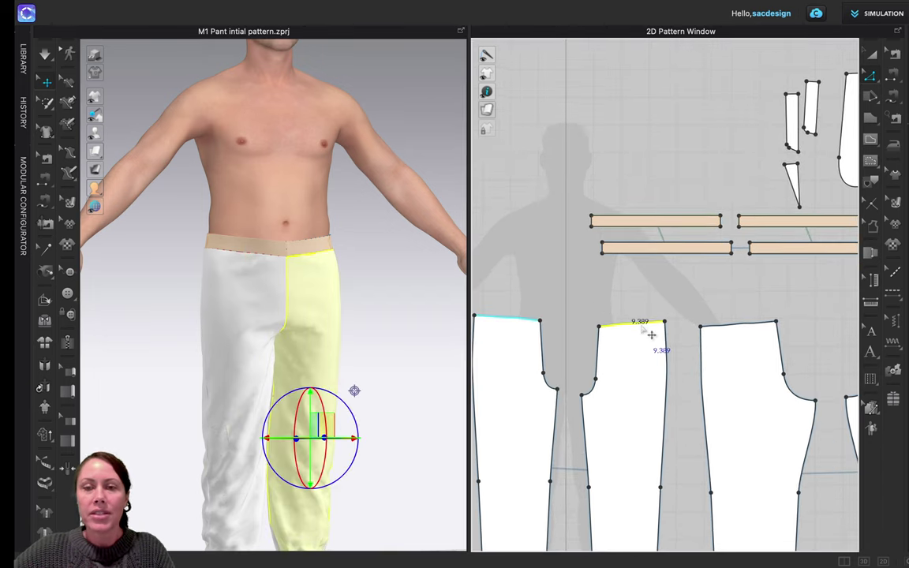
{"action": "left_click", "coordinate": [734, 334]}
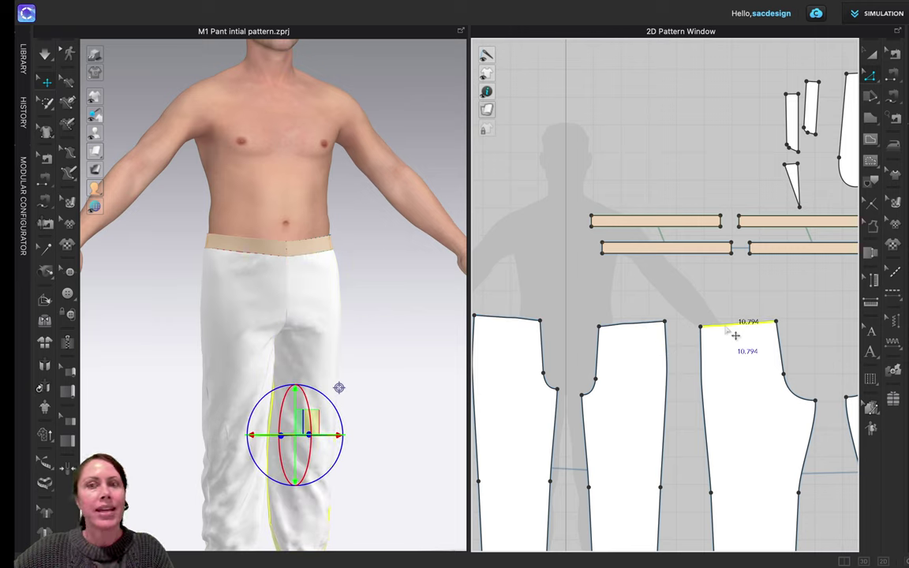
Step: Try shortening the back pant panel's top waist edge to 10 in from the Start direction, and undo the change
{"action": "right_click", "coordinate": [735, 335]}
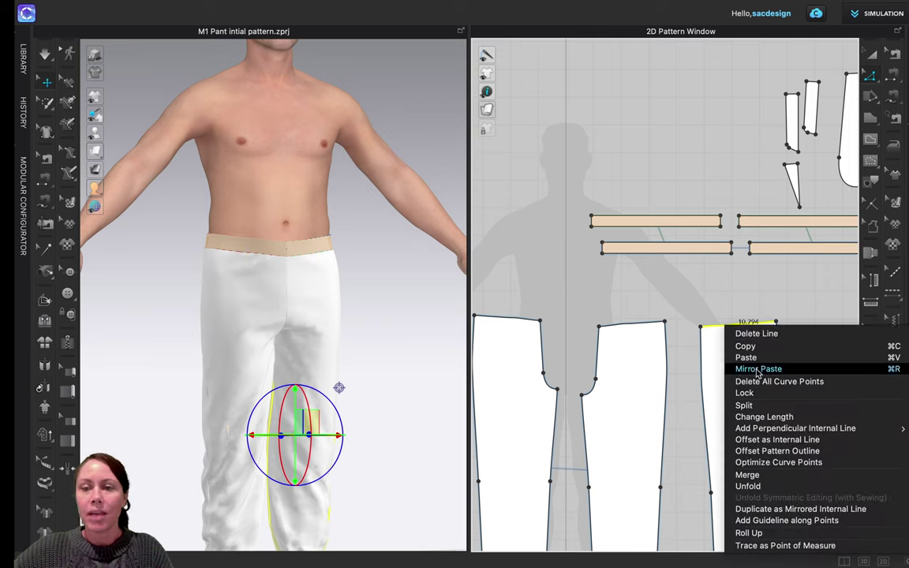
{"action": "left_click", "coordinate": [762, 418]}
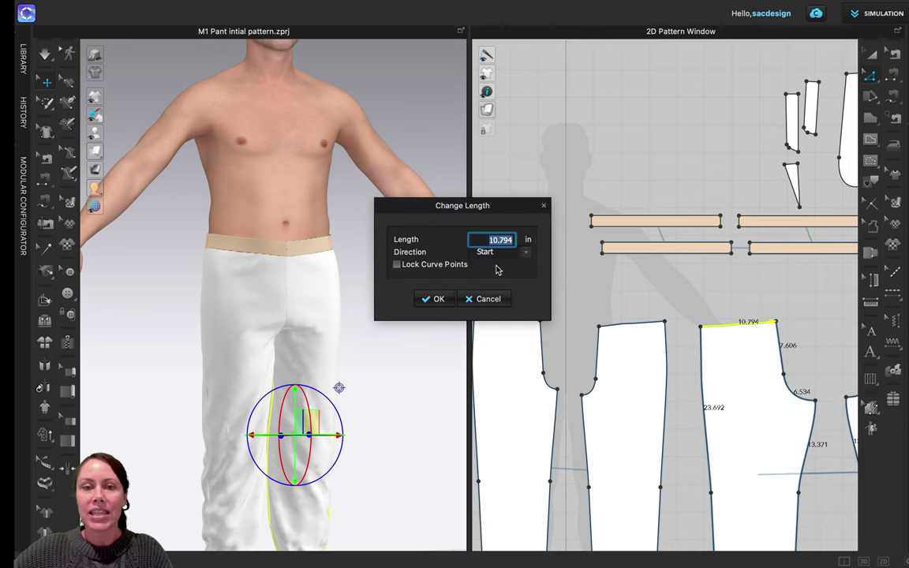
{"action": "type", "text": "10"}
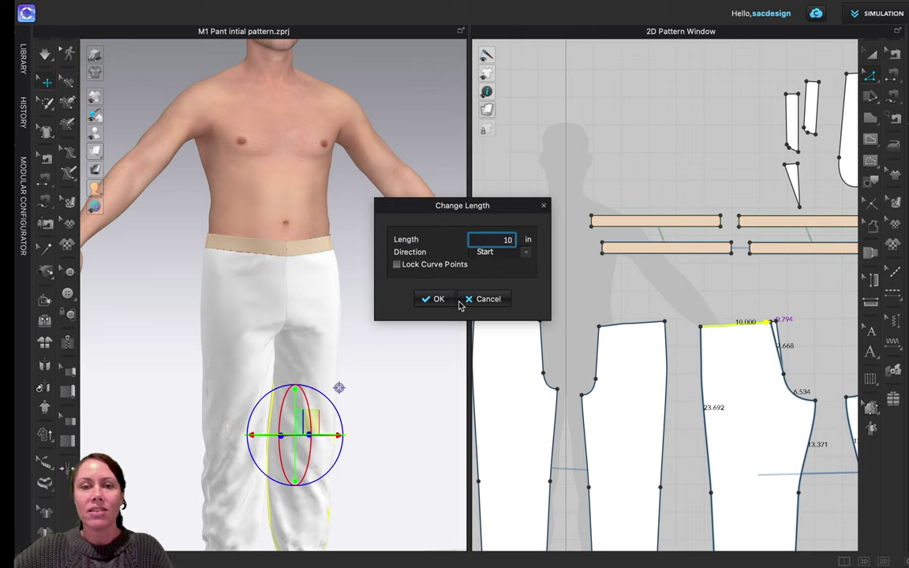
{"action": "left_click", "coordinate": [437, 299]}
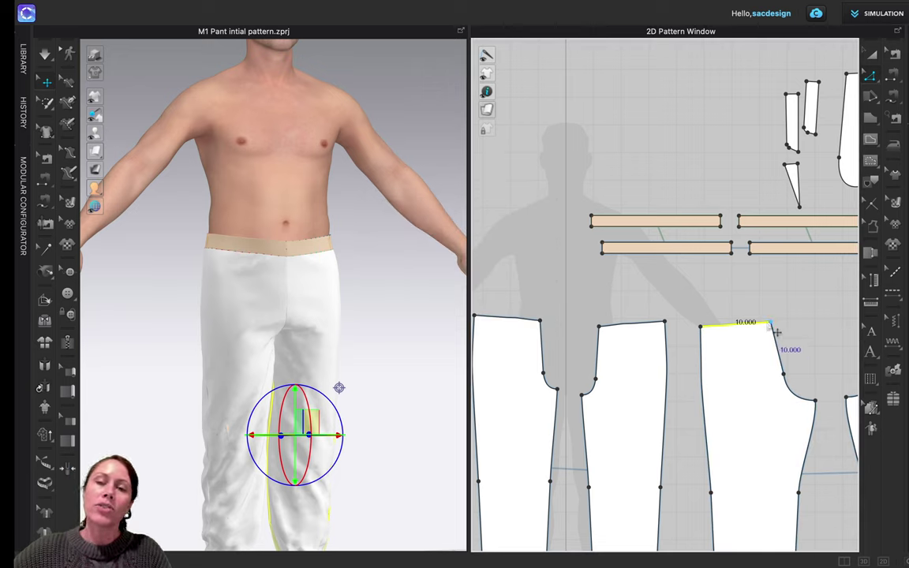
{"action": "key", "text": "ctrl+z"}
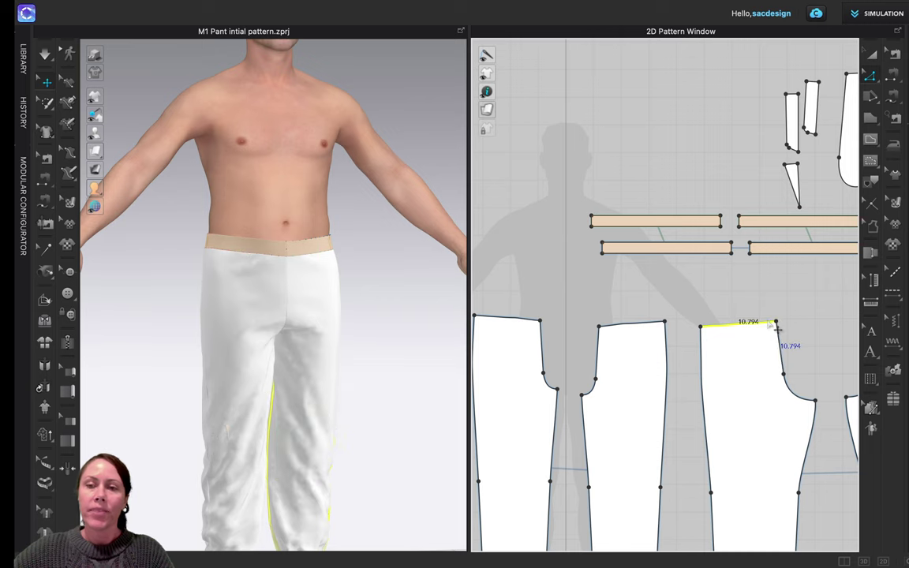
Step: Review the direction options for changing the length of the back pant panel's top waist edge, keeping Start and the existing length
{"action": "left_click", "coordinate": [775, 326]}
{"action": "right_click", "coordinate": [769, 324]}
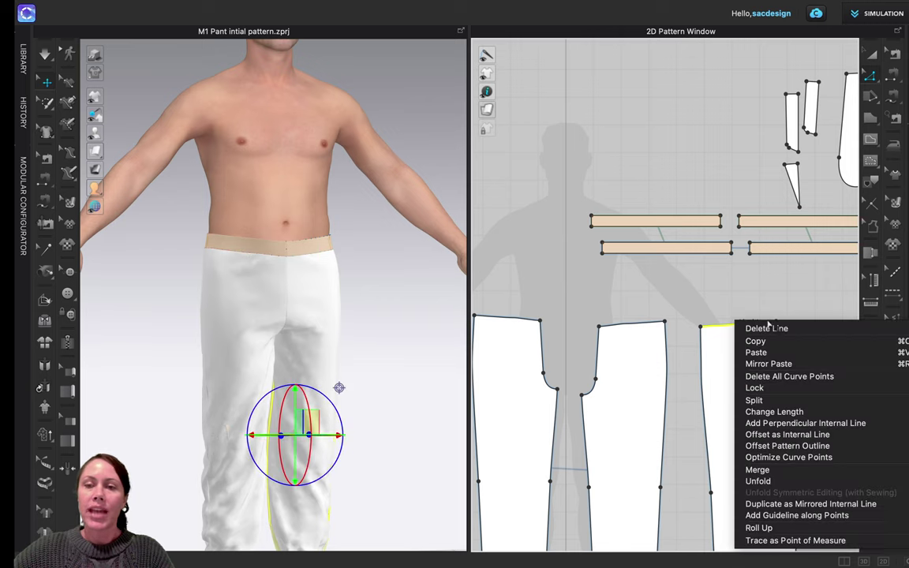
{"action": "left_click", "coordinate": [774, 412]}
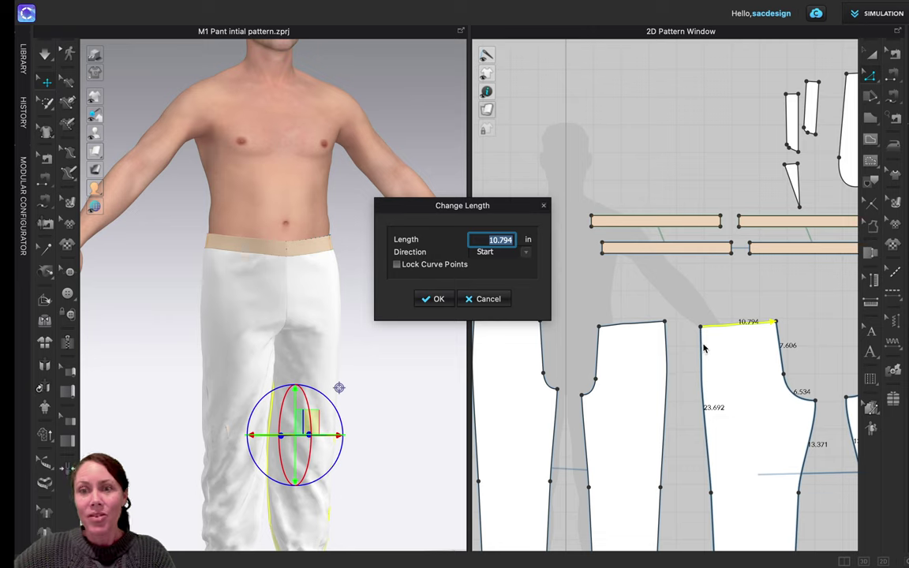
{"action": "left_click", "coordinate": [525, 252]}
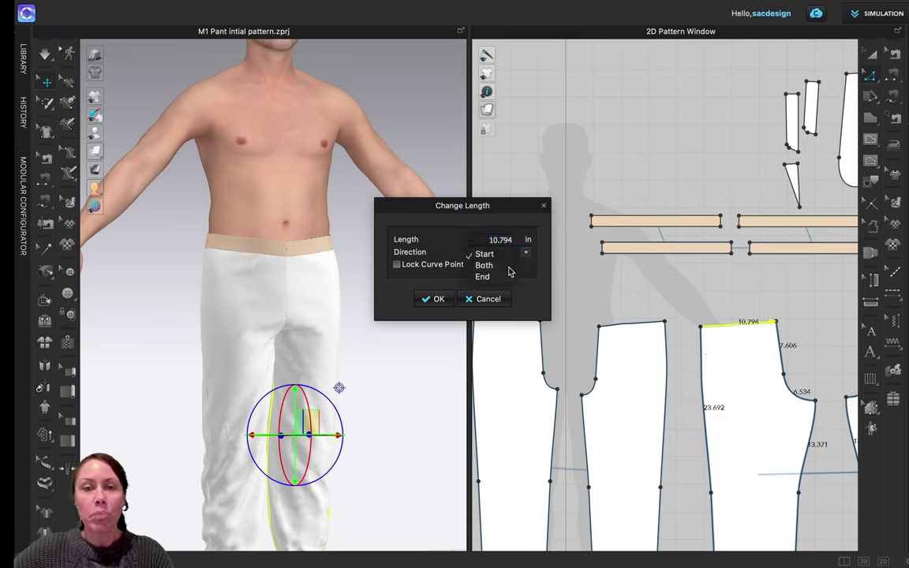
{"action": "left_click", "coordinate": [509, 269]}
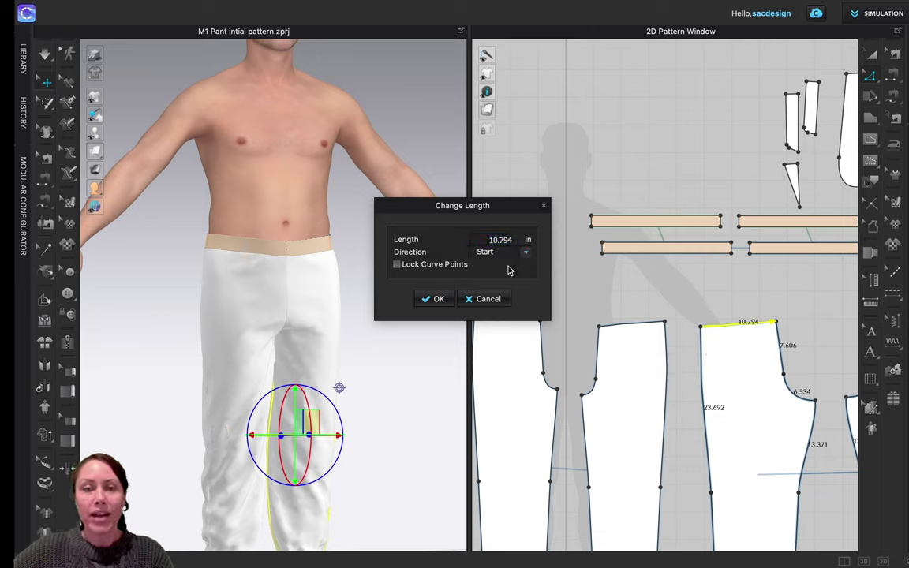
{"action": "left_click", "coordinate": [436, 299]}
Step: Check the combined length of the front and back pant panels' top waist edges and clear the selection
{"action": "left_click", "coordinate": [652, 332]}
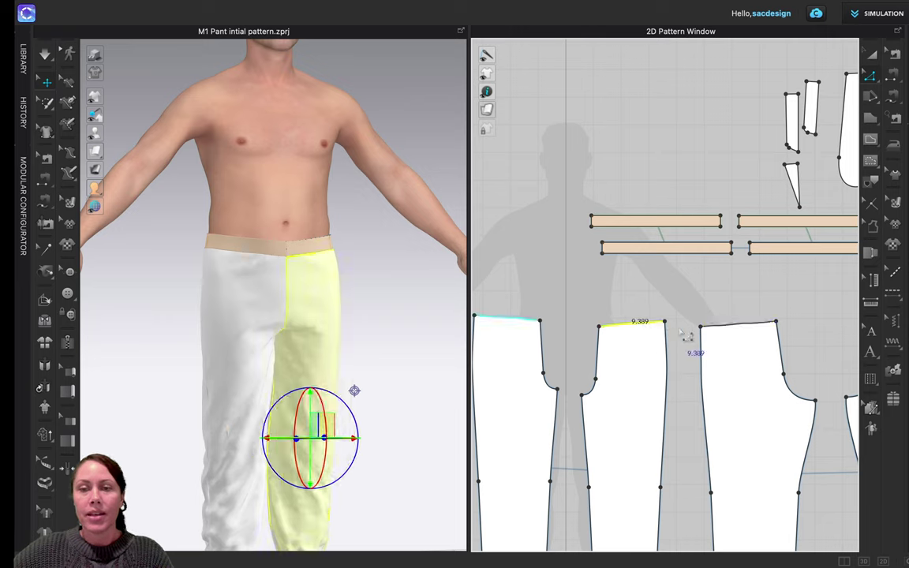
{"action": "left_click", "coordinate": [731, 335], "text": "shift"}
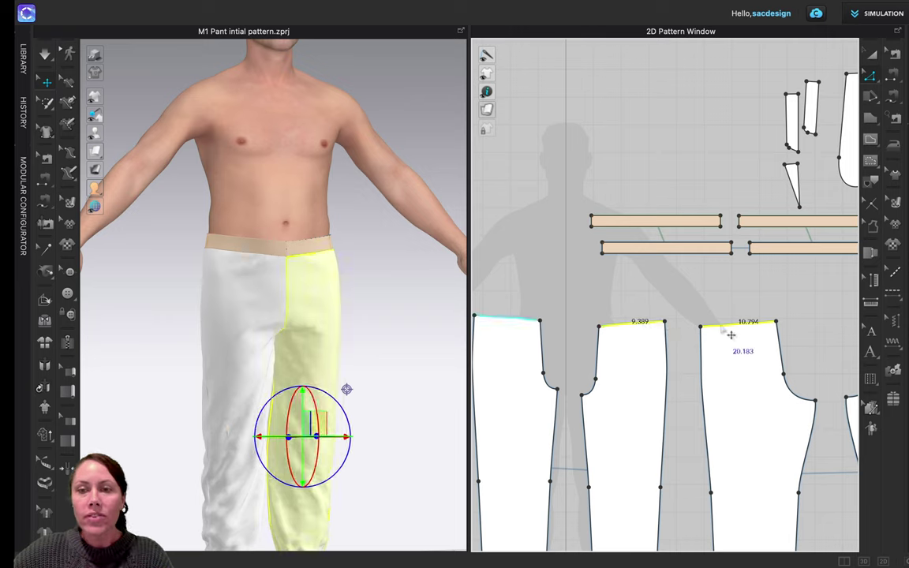
{"action": "left_click", "coordinate": [636, 287]}
Step: Set the front pant panel's top waist edge to 9 in in the Both direction, and check its combined length with the back panel's edge
{"action": "left_click", "coordinate": [634, 328]}
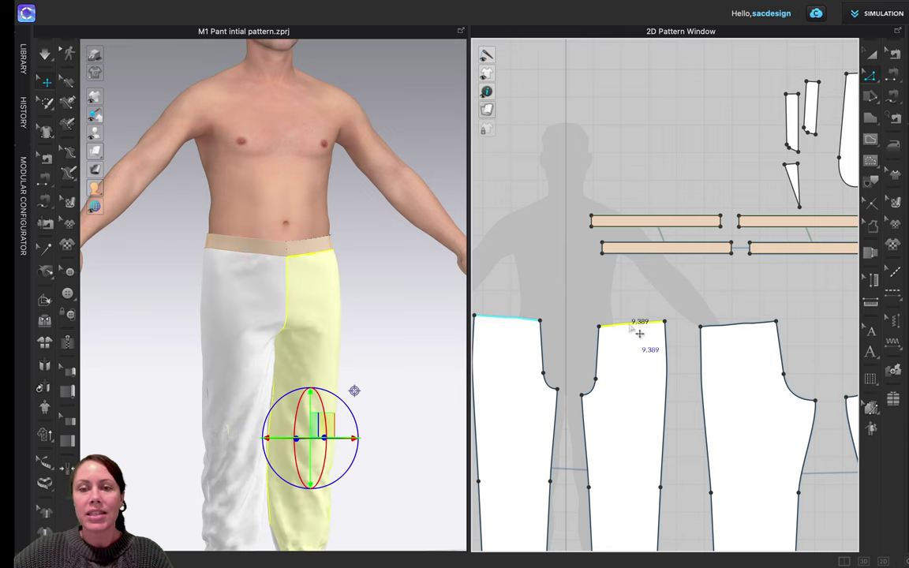
{"action": "right_click", "coordinate": [632, 328]}
{"action": "left_click", "coordinate": [677, 416]}
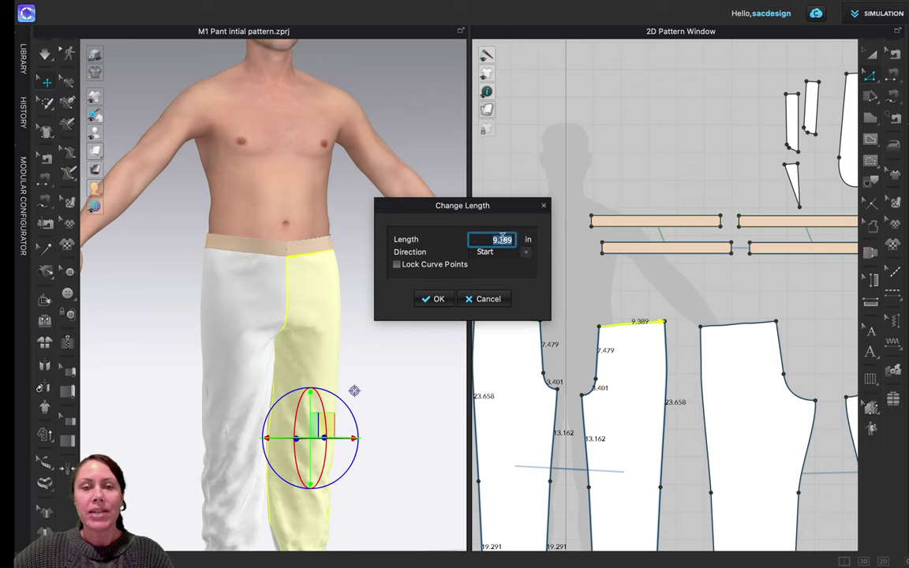
{"action": "type", "text": "9"}
{"action": "left_click", "coordinate": [527, 252]}
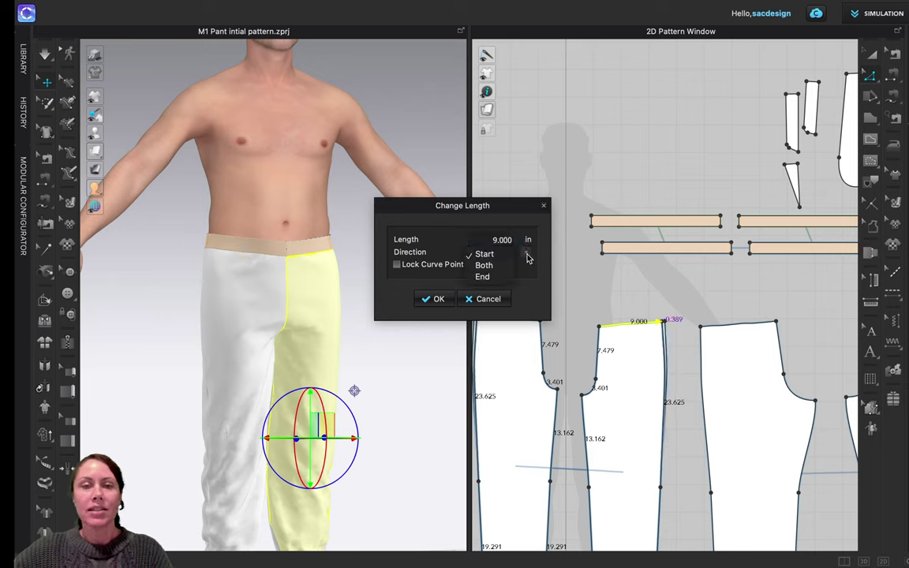
{"action": "left_click", "coordinate": [504, 267]}
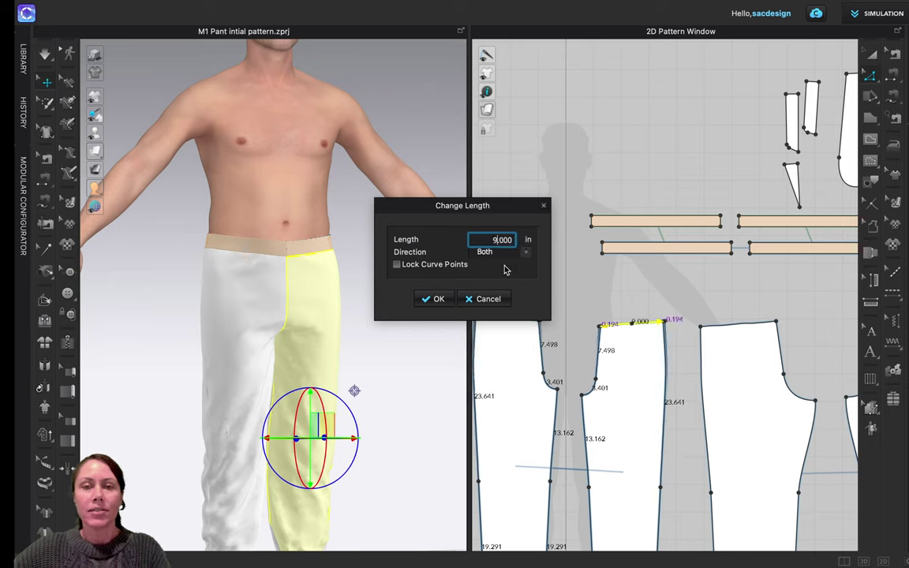
{"action": "left_click", "coordinate": [432, 299]}
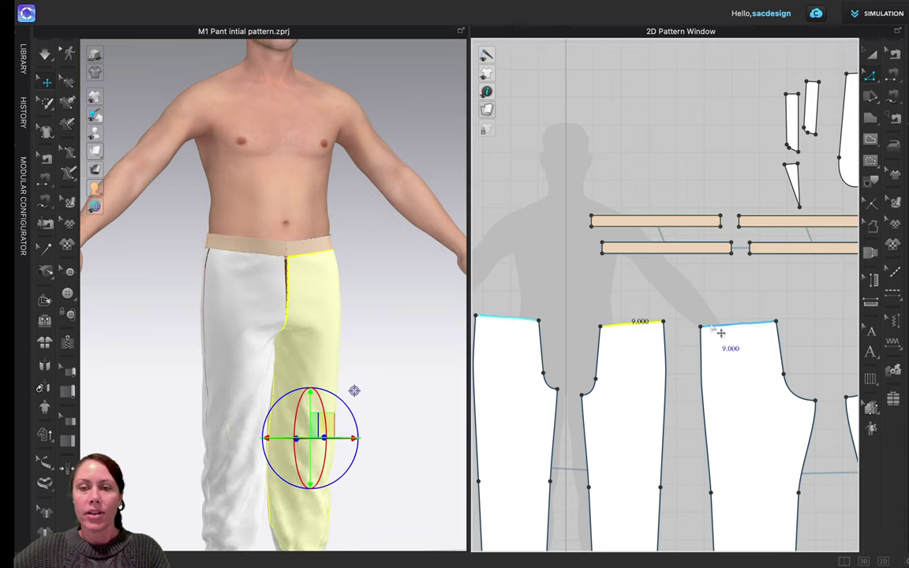
{"action": "left_click", "coordinate": [720, 333], "text": "shift"}
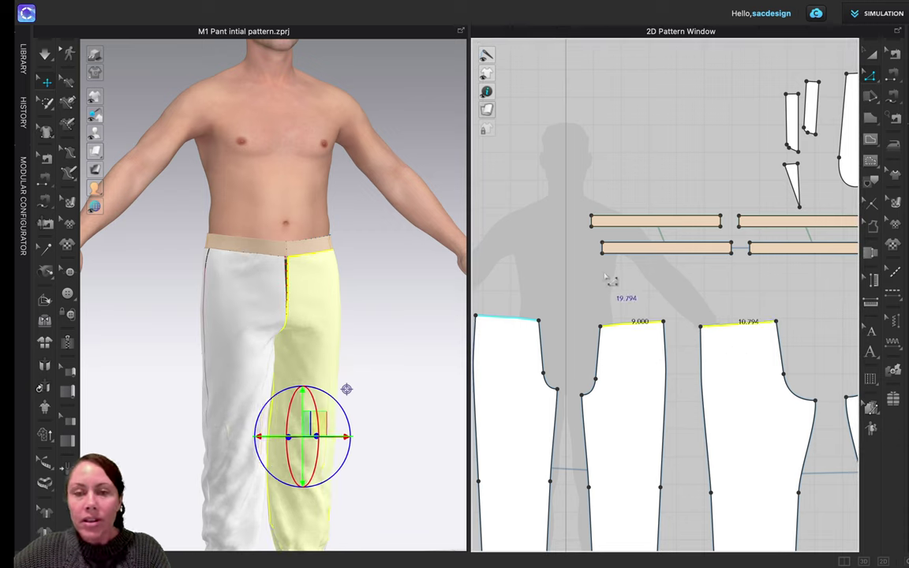
{"action": "left_click", "coordinate": [623, 292]}
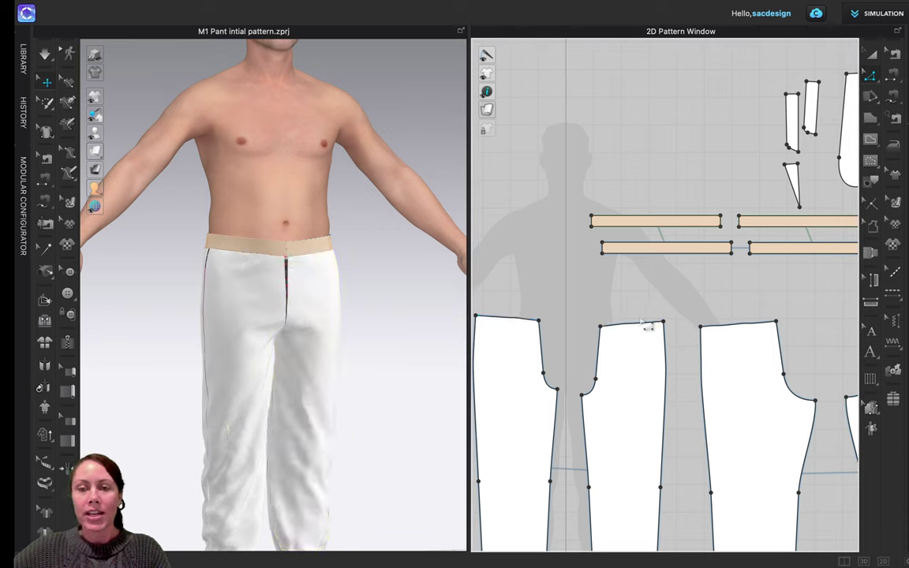
Step: Shorten the front pant panel's top waist edge to 8.5 in in the Start direction
{"action": "right_click", "coordinate": [642, 325]}
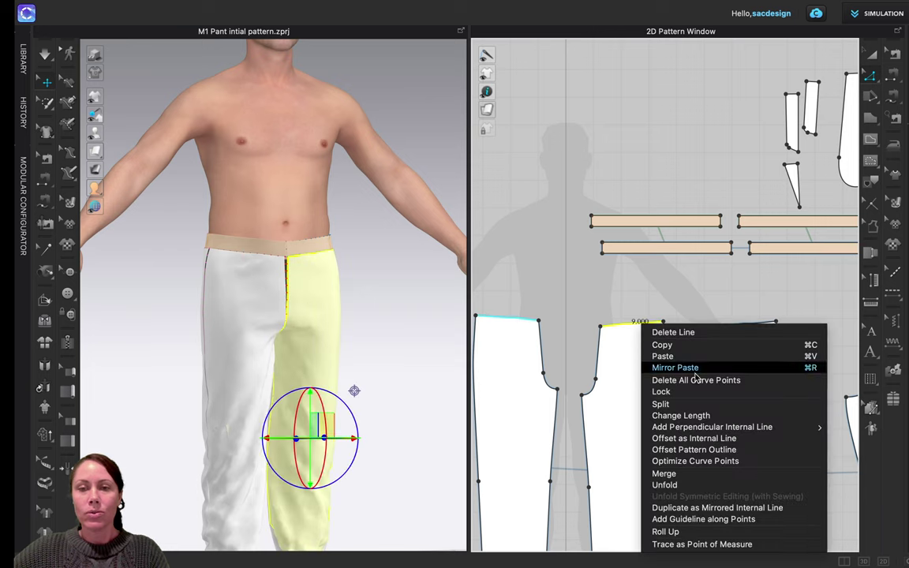
{"action": "left_click", "coordinate": [680, 416]}
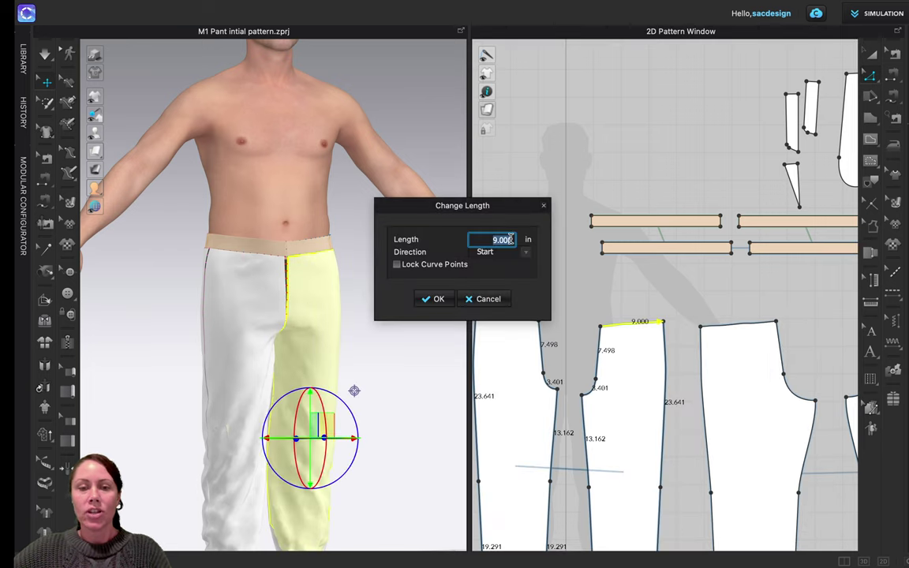
{"action": "type", "text": "8.5"}
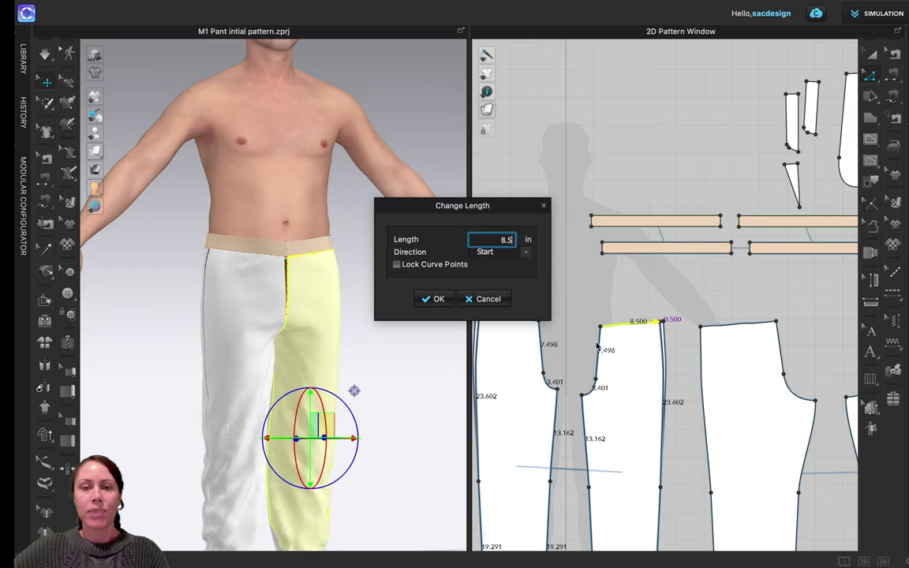
{"action": "left_click", "coordinate": [436, 299]}
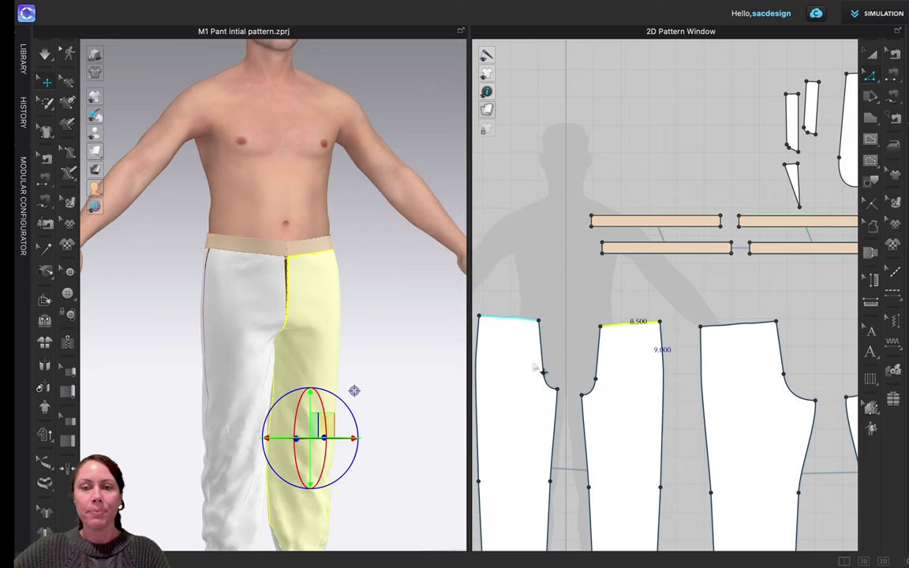
Step: Set the back pant panel's top waist edge to 10 in in the End direction, and check its combined length with the front panel's edge
{"action": "left_click", "coordinate": [753, 323]}
{"action": "right_click", "coordinate": [739, 325]}
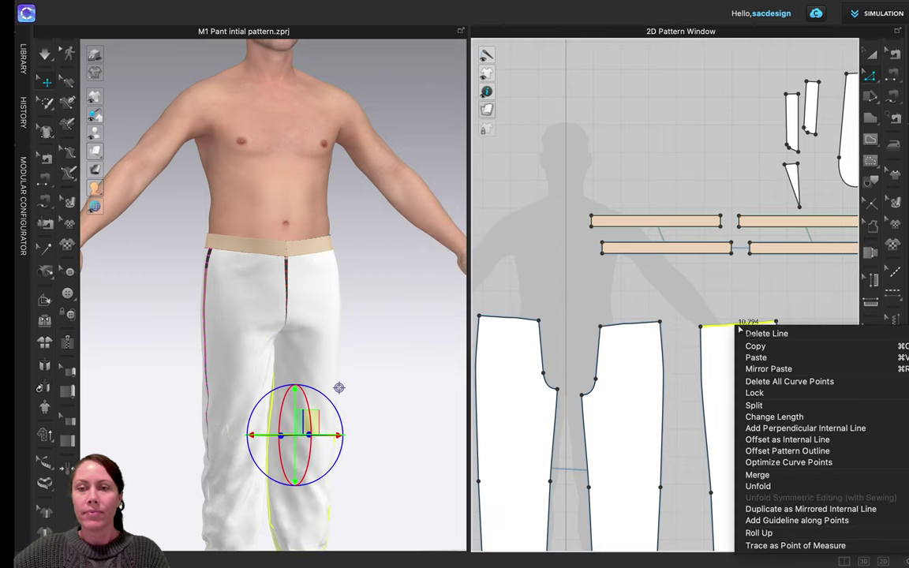
{"action": "left_click", "coordinate": [770, 417]}
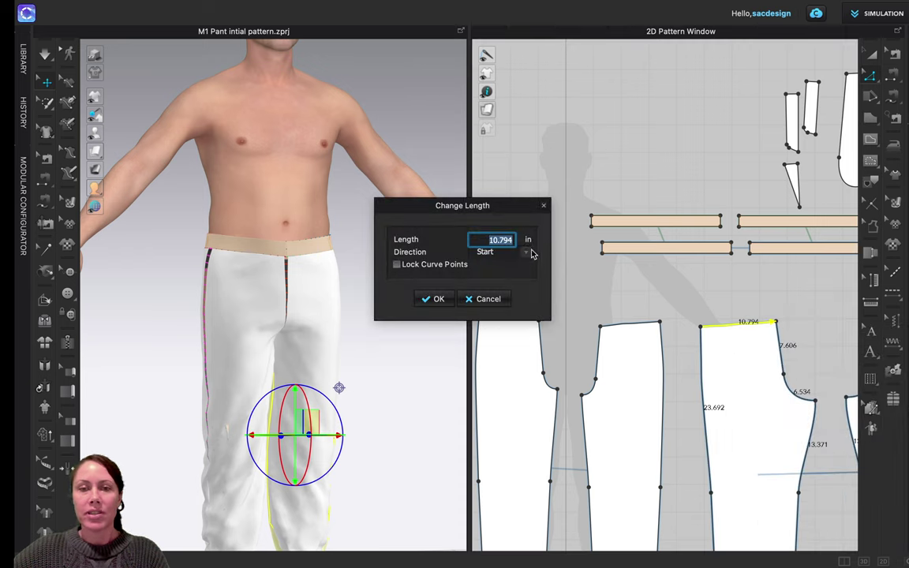
{"action": "type", "text": "10"}
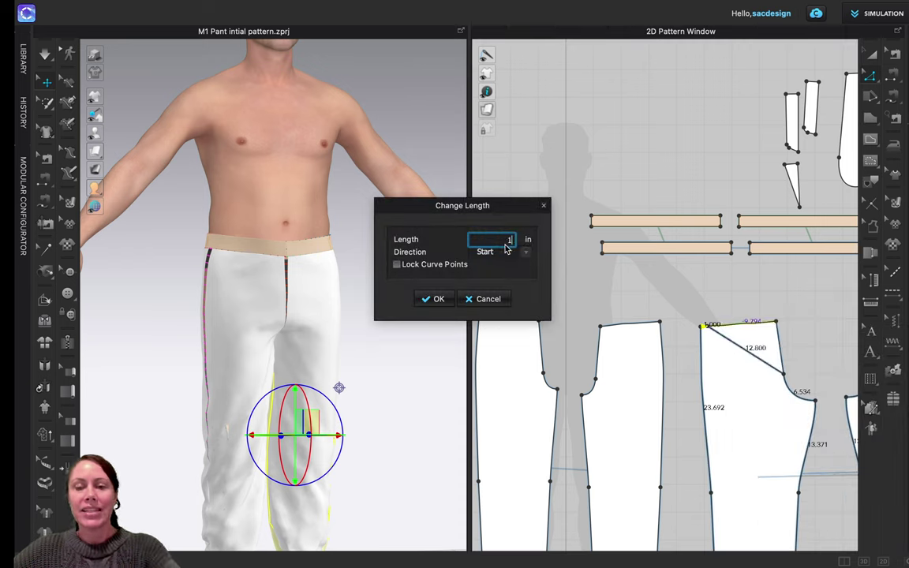
{"action": "left_click", "coordinate": [525, 253]}
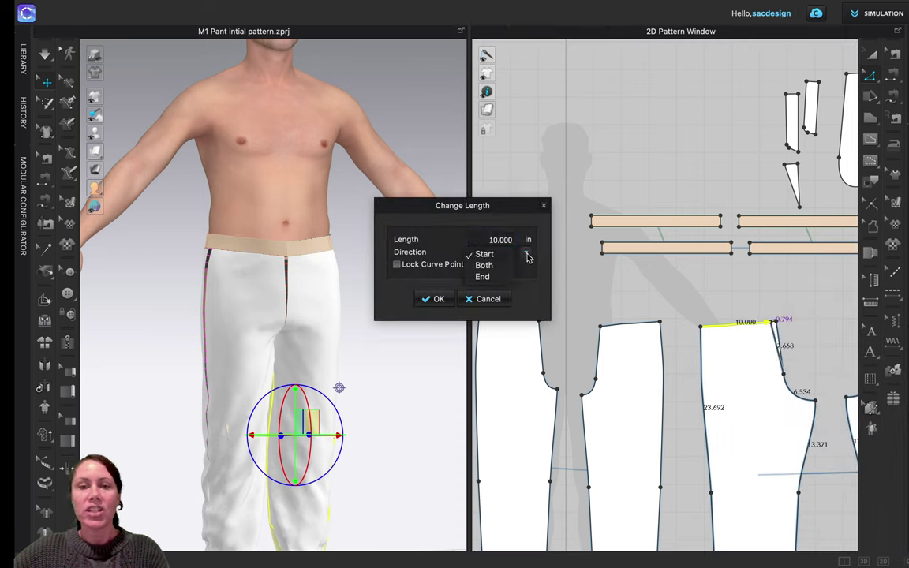
{"action": "left_click", "coordinate": [483, 277]}
{"action": "left_click", "coordinate": [442, 302]}
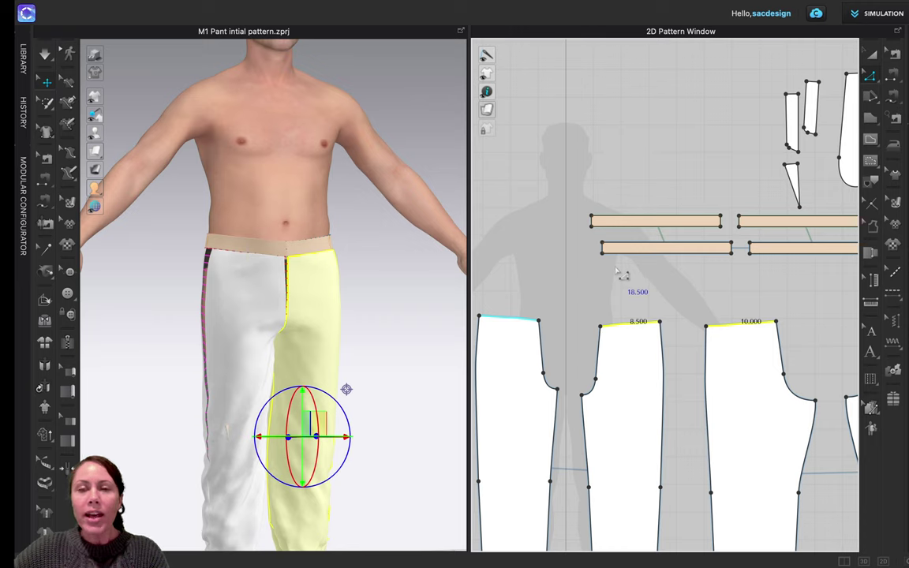
{"action": "left_click", "coordinate": [617, 273]}
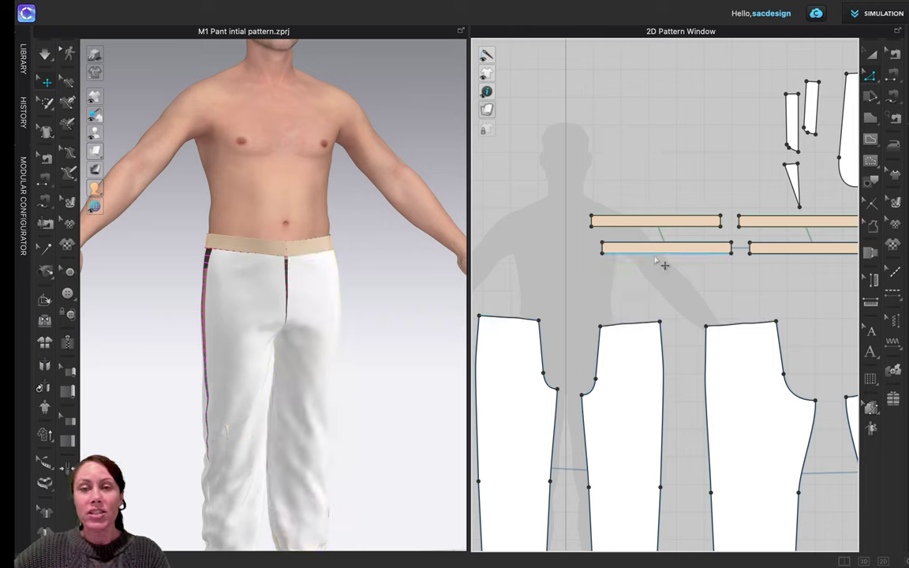
Step: Check both long edges of the lower waistband piece and inspect the pants' side seam below the waistband on the avatar
{"action": "left_click", "coordinate": [669, 250]}
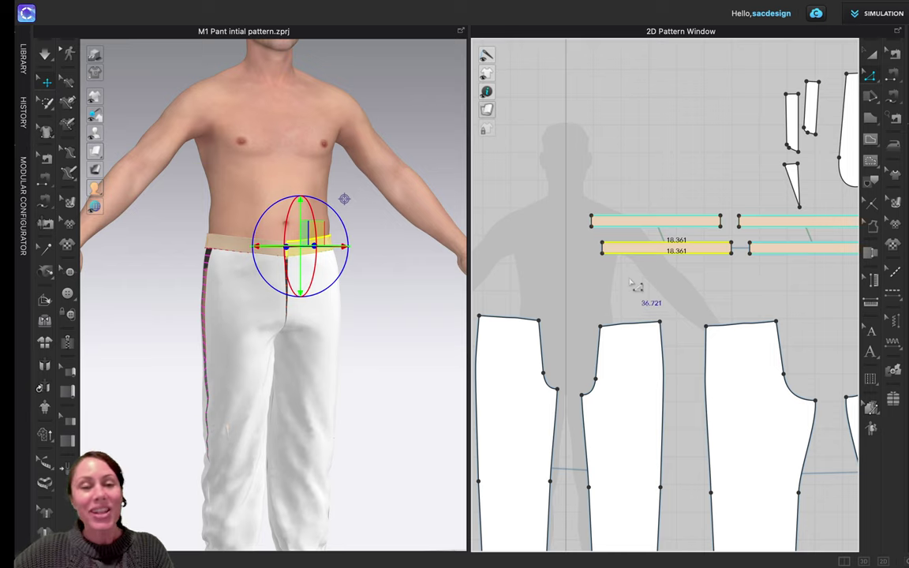
{"action": "scroll", "coordinate": [639, 290], "scroll_direction": "down", "scroll_amount": 2}
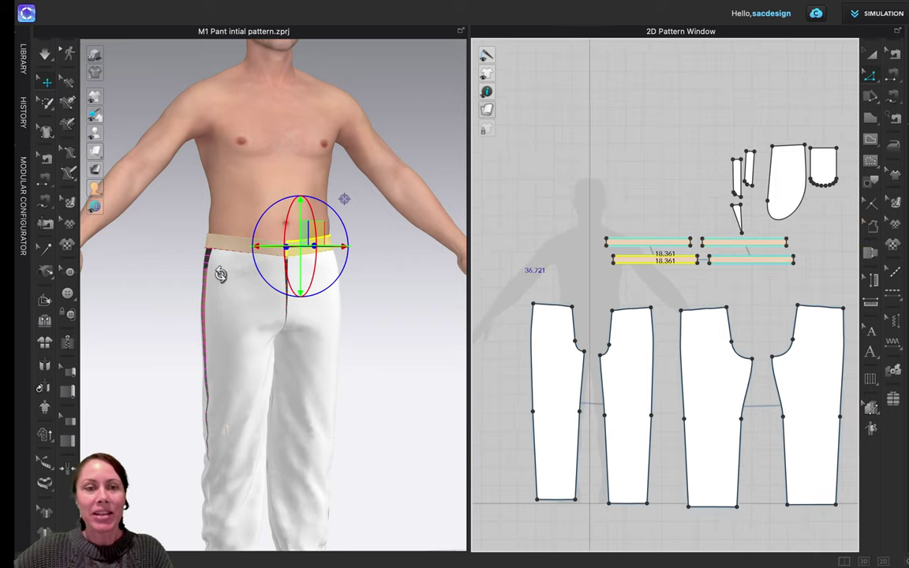
{"action": "right_click_drag", "start_coordinate": [219, 272], "coordinate": [344, 315]}
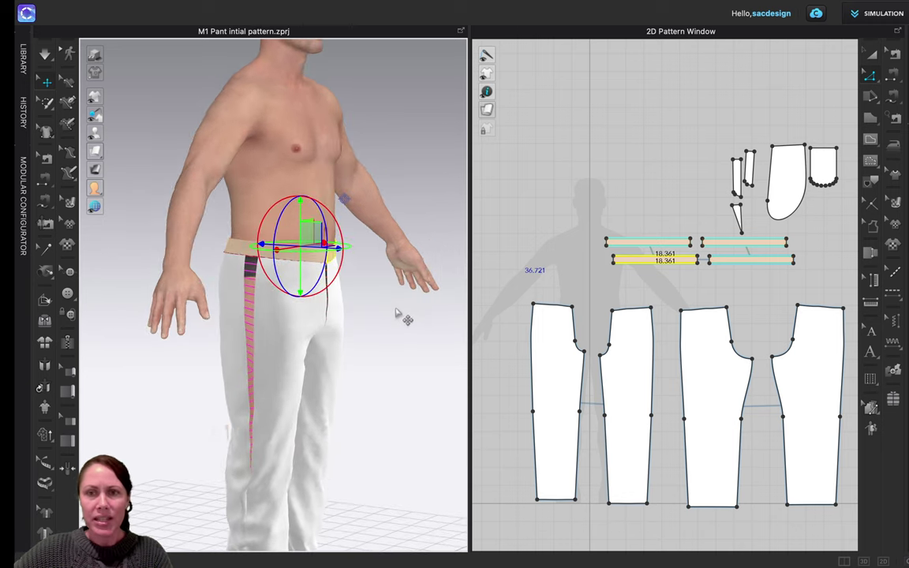
Step: Check the combined length of the upper waistband piece's bottom edge and the lower waistband piece's top edge
{"action": "scroll", "coordinate": [694, 284], "scroll_direction": "up", "scroll_amount": 4}
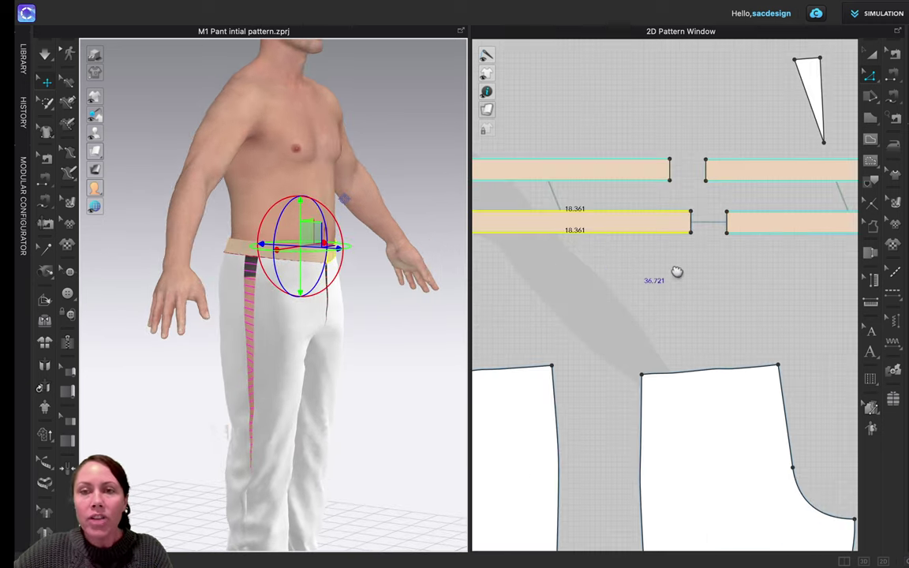
{"action": "right_click_drag", "start_coordinate": [677, 271], "coordinate": [743, 291]}
{"action": "left_click", "coordinate": [558, 225]}
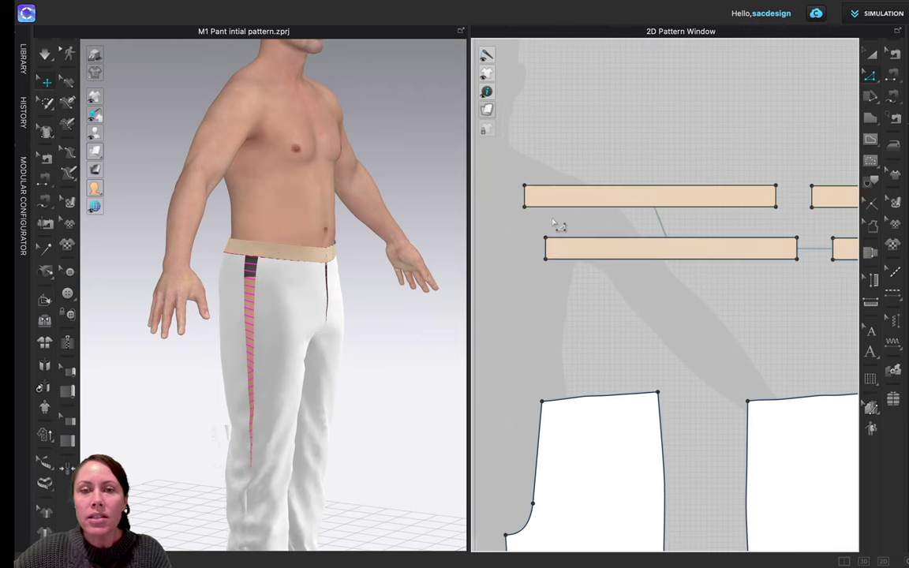
{"action": "left_click", "coordinate": [558, 207]}
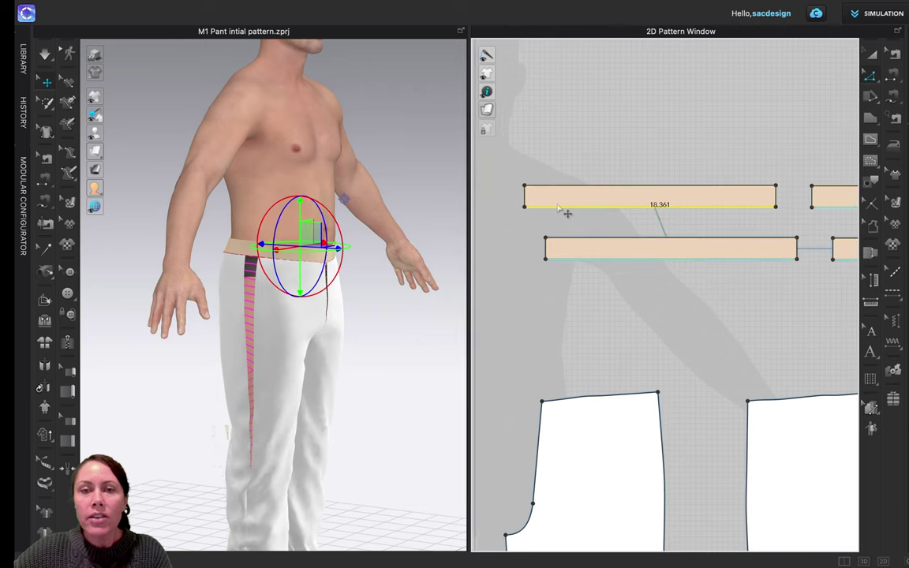
{"action": "left_click", "coordinate": [592, 239], "text": "shift"}
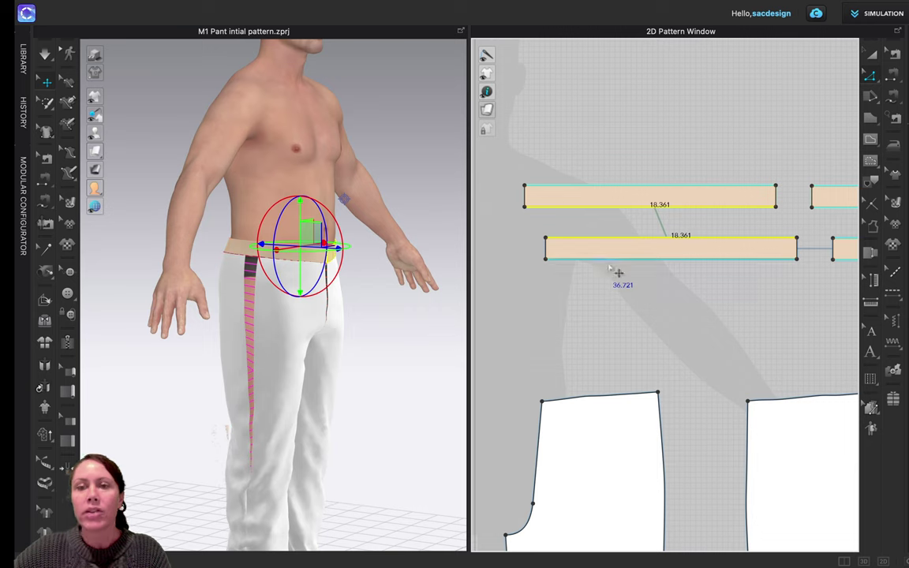
{"action": "left_click", "coordinate": [553, 319]}
Step: Select both outer waistband pieces on the avatar and raise them slightly above the top of the pants
{"action": "scroll", "coordinate": [554, 317], "scroll_direction": "down", "scroll_amount": 8}
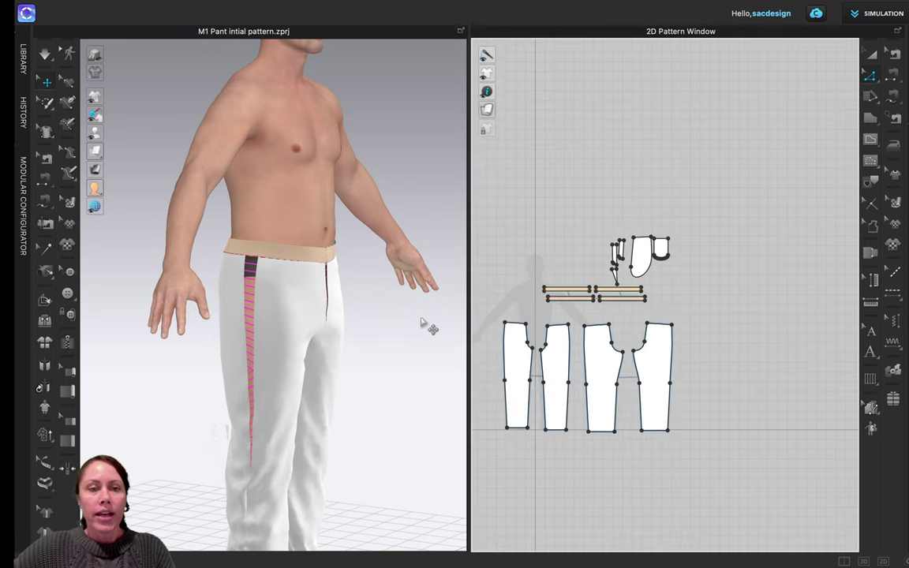
{"action": "right_click_drag", "start_coordinate": [423, 320], "coordinate": [361, 284]}
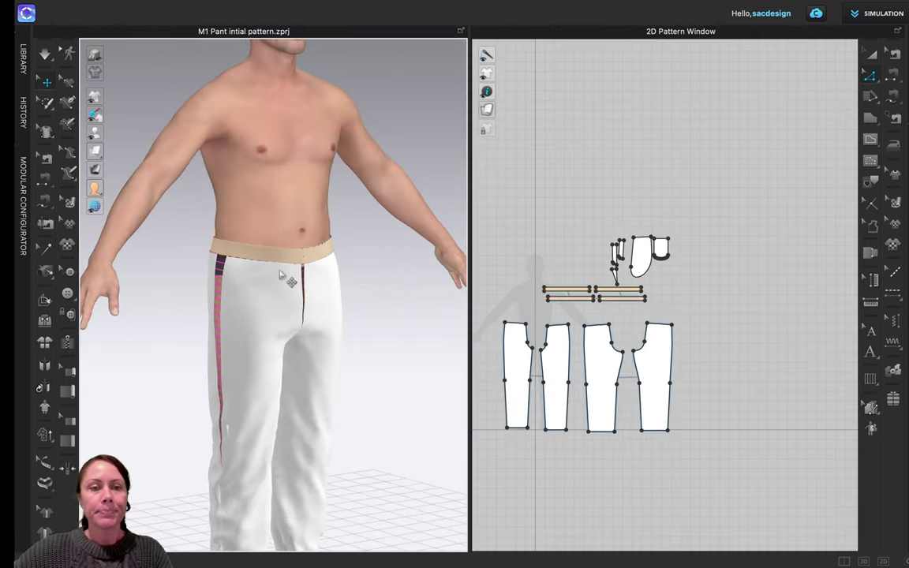
{"action": "scroll", "coordinate": [281, 258], "scroll_direction": "down", "scroll_amount": 3}
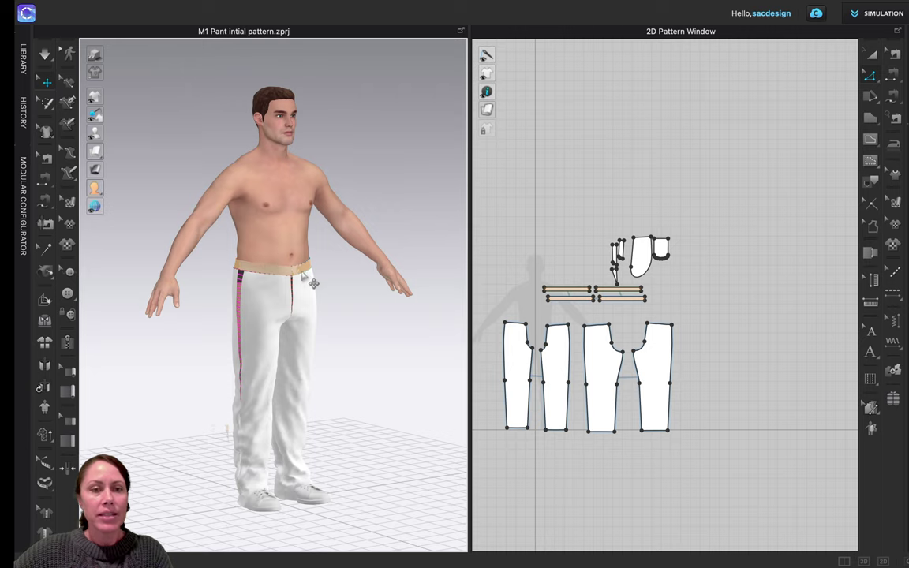
{"action": "scroll", "coordinate": [280, 287], "scroll_direction": "up", "scroll_amount": 3}
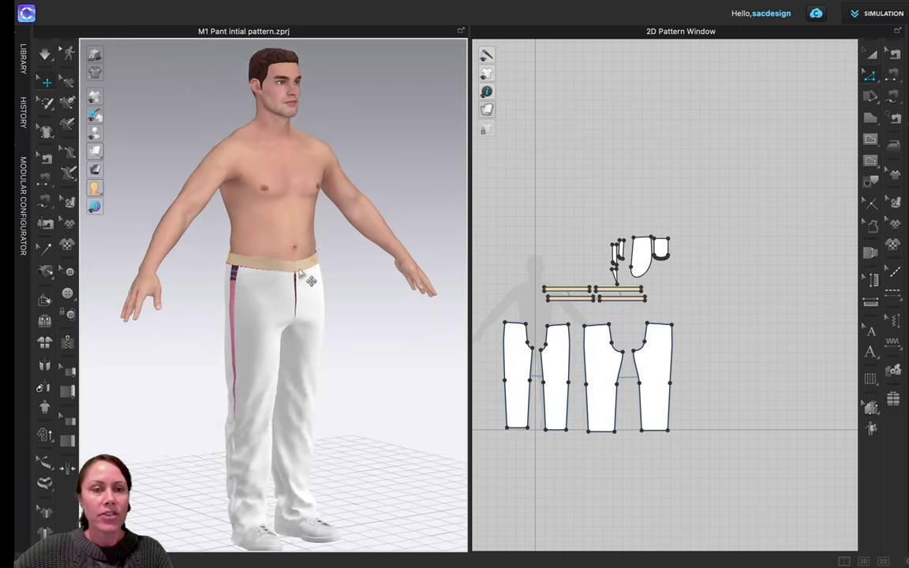
{"action": "left_click", "coordinate": [248, 251]}
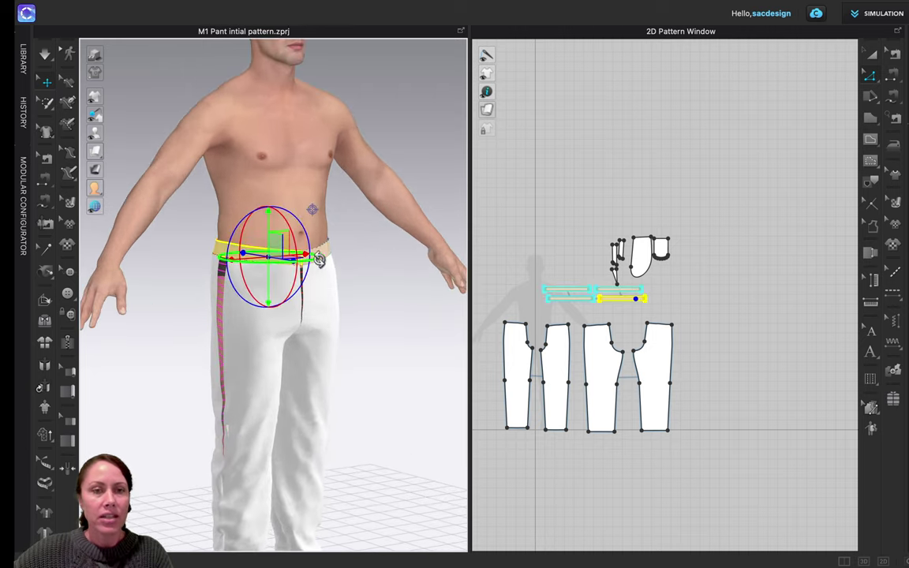
{"action": "left_click", "coordinate": [327, 258]}
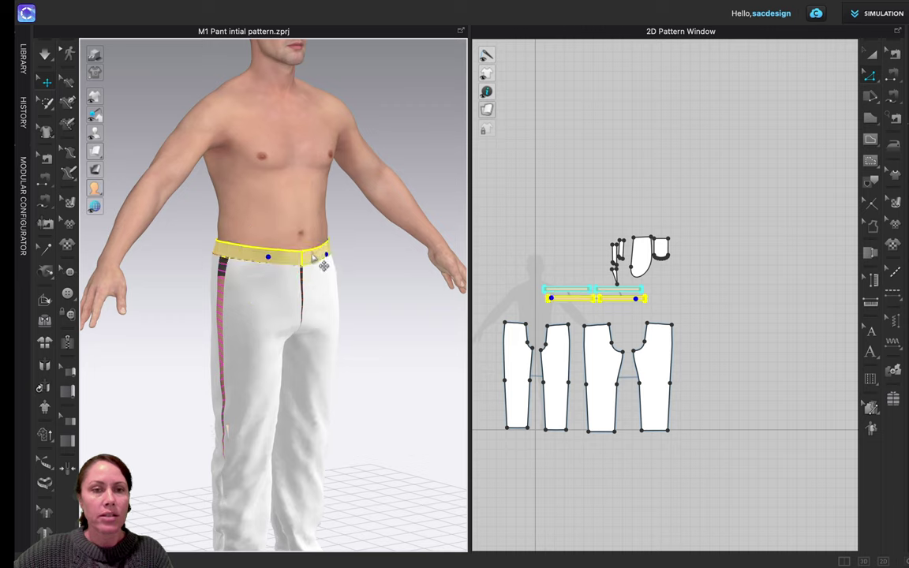
{"action": "left_click", "coordinate": [288, 239]}
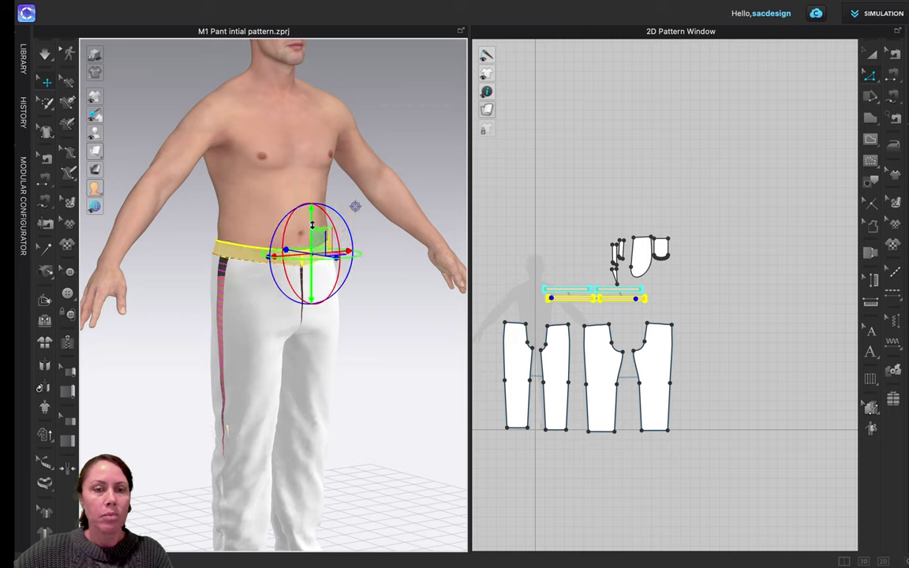
{"action": "left_click_drag", "start_coordinate": [313, 227], "coordinate": [312, 216]}
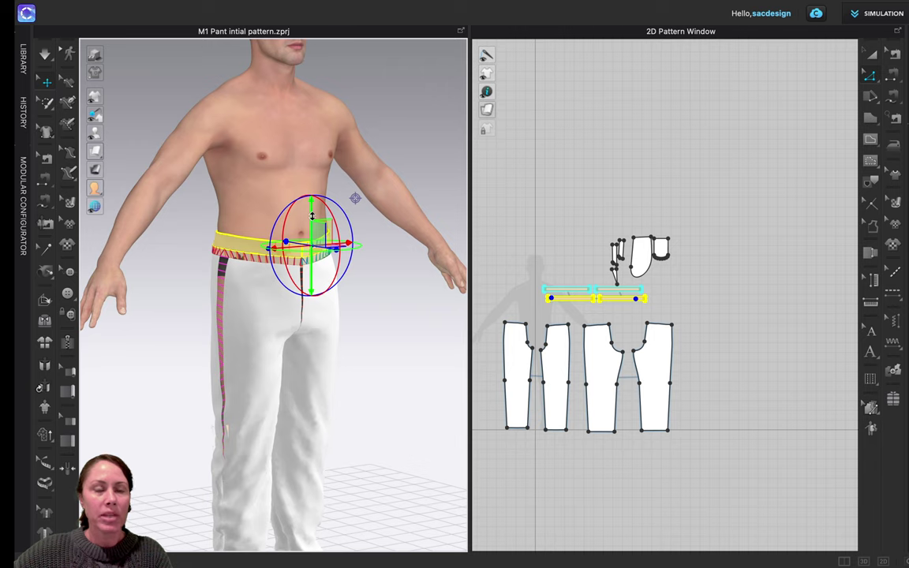
Step: Switch the simulation mode to Fitting (Accurate Fabric)
{"action": "right_click_drag", "start_coordinate": [211, 303], "coordinate": [81, 164]}
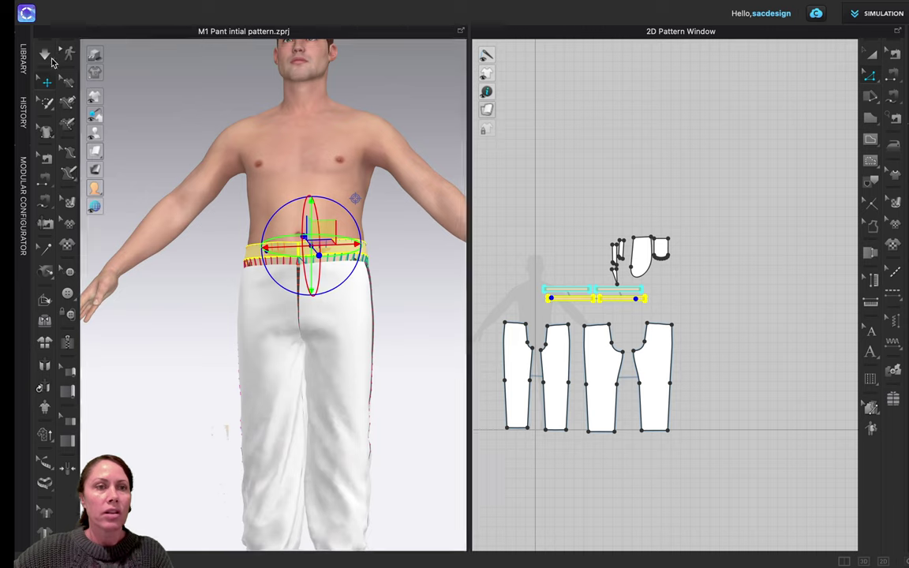
{"action": "left_click", "coordinate": [47, 55]}
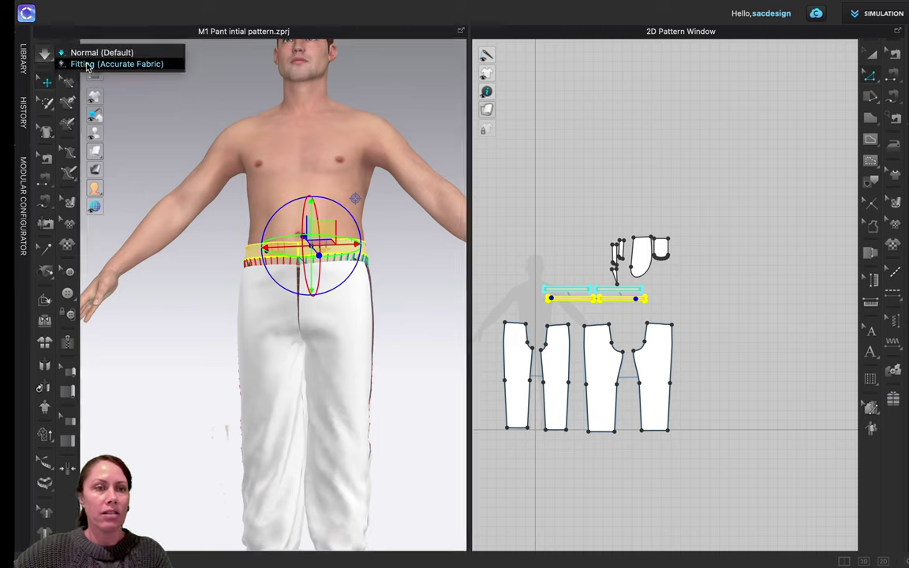
{"action": "left_click", "coordinate": [82, 65]}
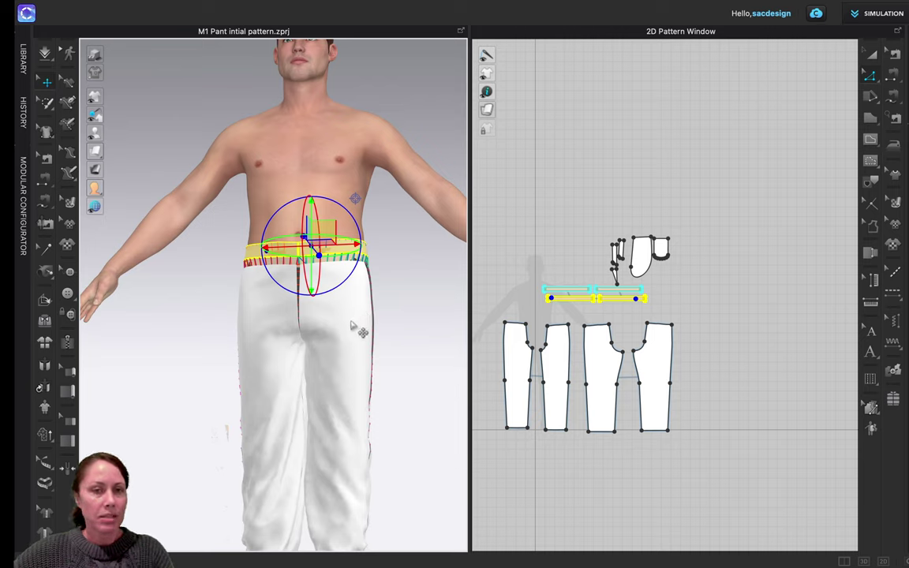
{"action": "right_click_drag", "start_coordinate": [377, 335], "coordinate": [292, 318]}
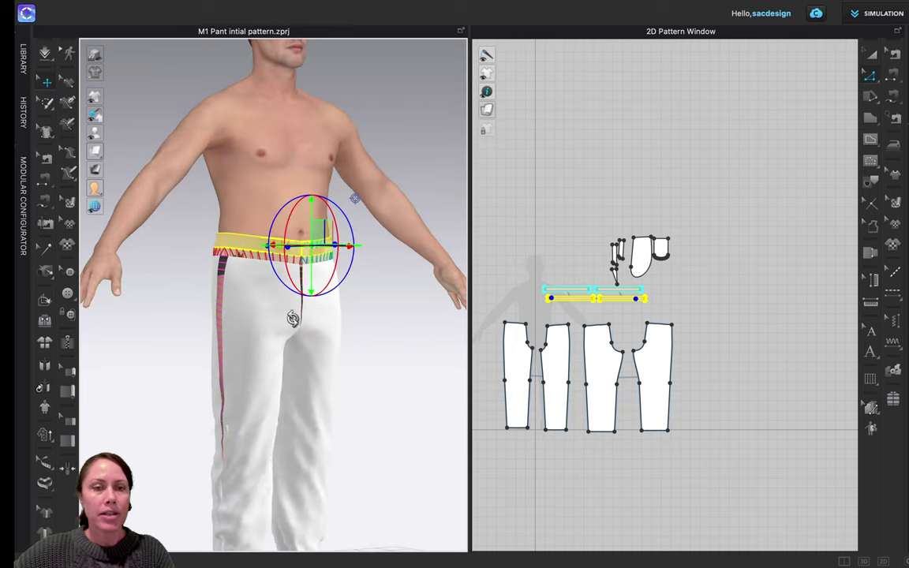
Step: Select all four front and back pant panels on the avatar and nudge them vertically
{"action": "left_click", "coordinate": [249, 317]}
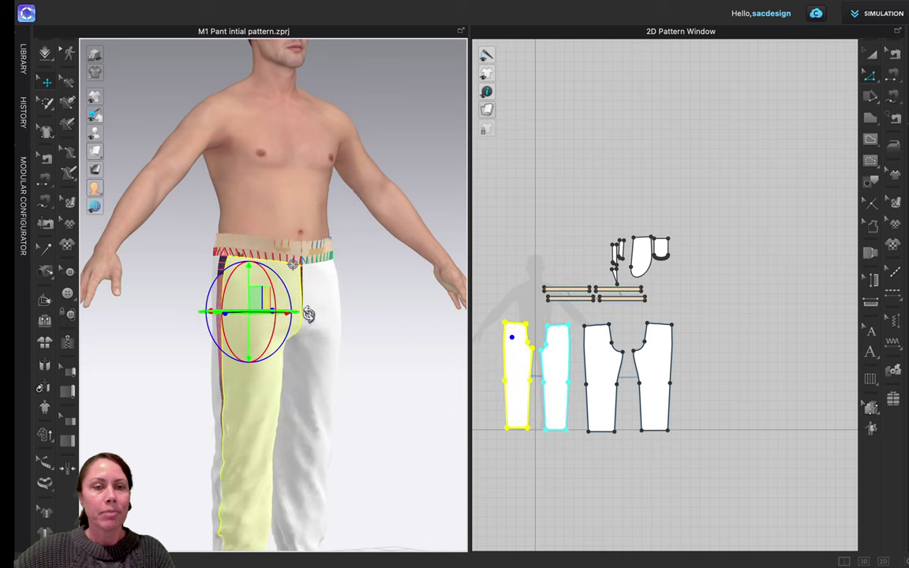
{"action": "right_click_drag", "start_coordinate": [222, 337], "coordinate": [339, 324]}
{"action": "left_click", "coordinate": [284, 356], "text": "shift"}
{"action": "left_click", "coordinate": [329, 334], "text": "shift"}
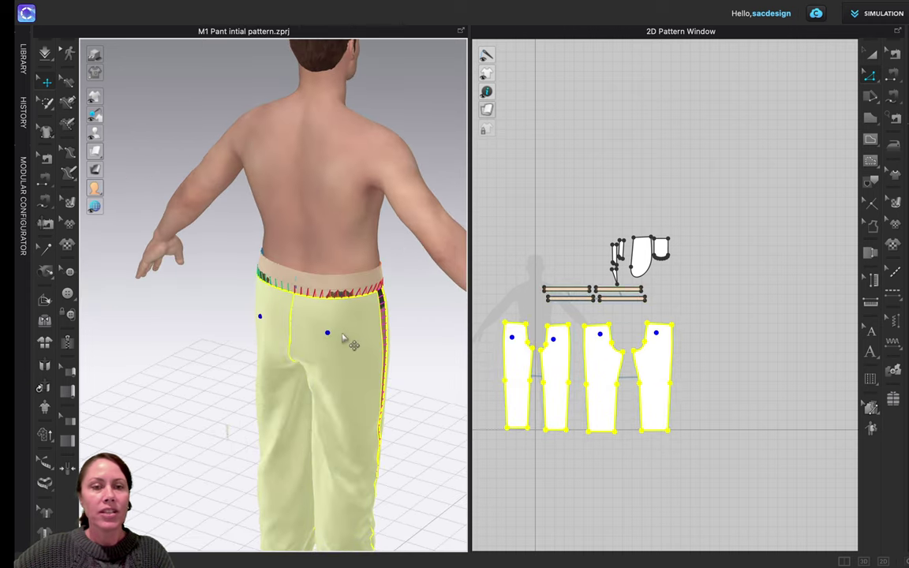
{"action": "left_click", "coordinate": [342, 340]}
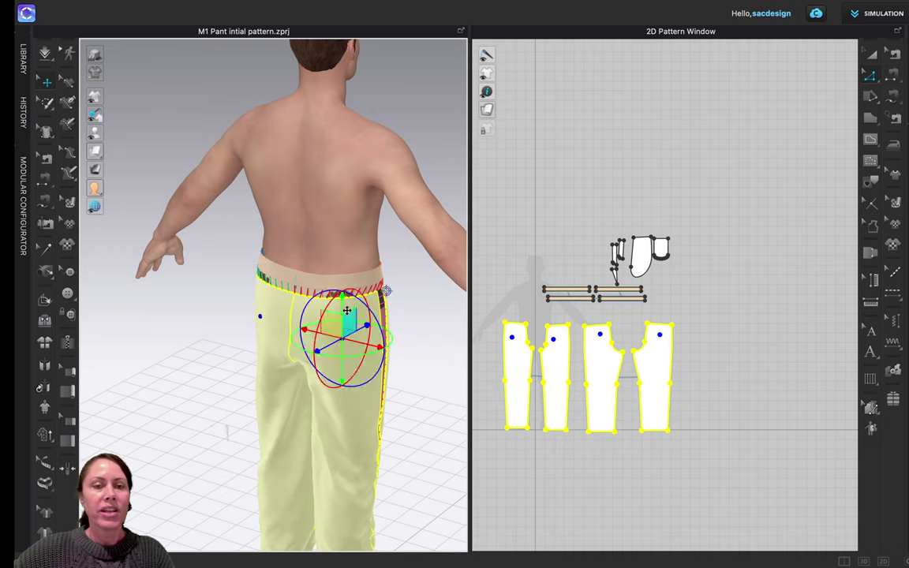
{"action": "left_click_drag", "start_coordinate": [344, 310], "coordinate": [344, 311]}
Step: Simulate the pants with the waistband and inspect the full drape from the front
{"action": "right_click_drag", "start_coordinate": [412, 373], "coordinate": [371, 363]}
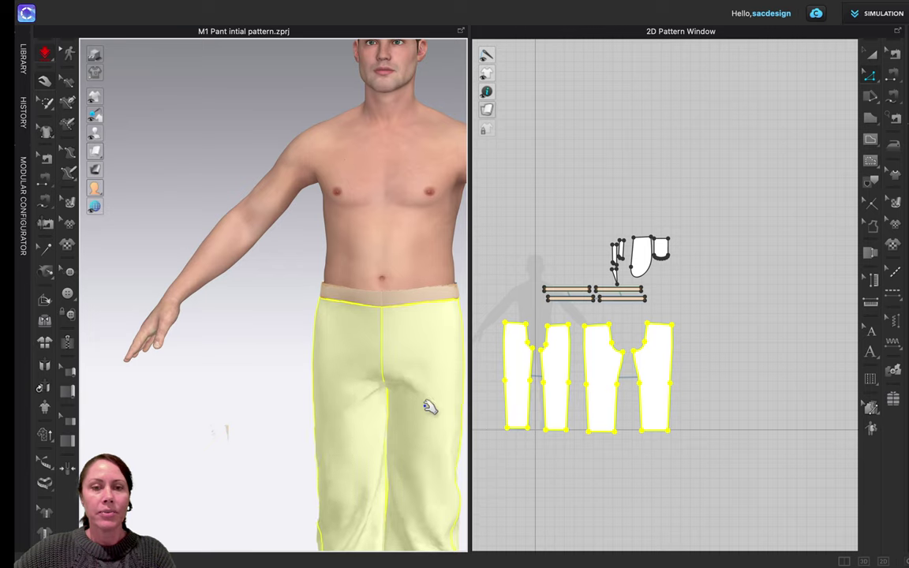
{"action": "scroll", "coordinate": [355, 389], "scroll_direction": "down", "scroll_amount": 5}
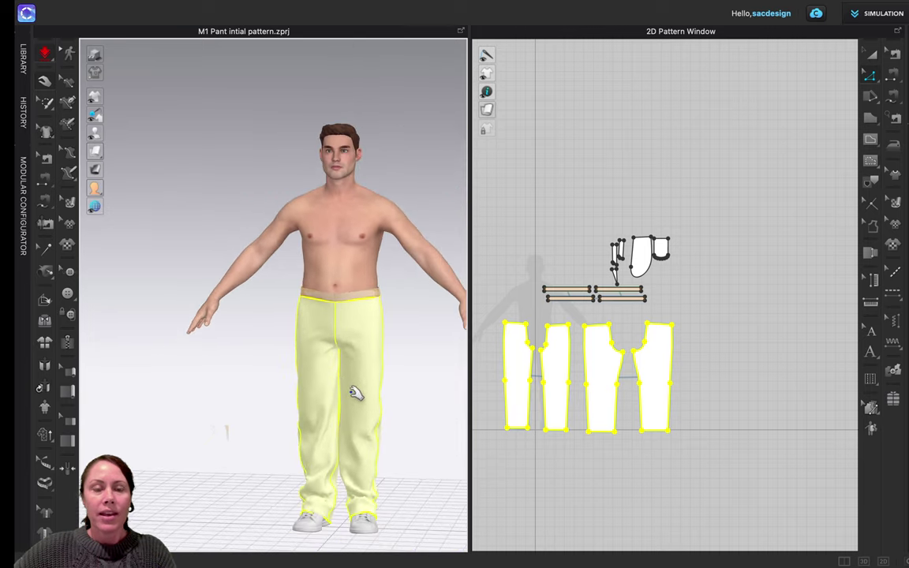
{"action": "mouse_move", "coordinate": [243, 392]}
{"action": "right_mouse_down"}
{"action": "mouse_move", "coordinate": [291, 400]}
{"action": "mouse_move", "coordinate": [244, 387]}
{"action": "mouse_move", "coordinate": [260, 389]}
{"action": "right_mouse_up"}
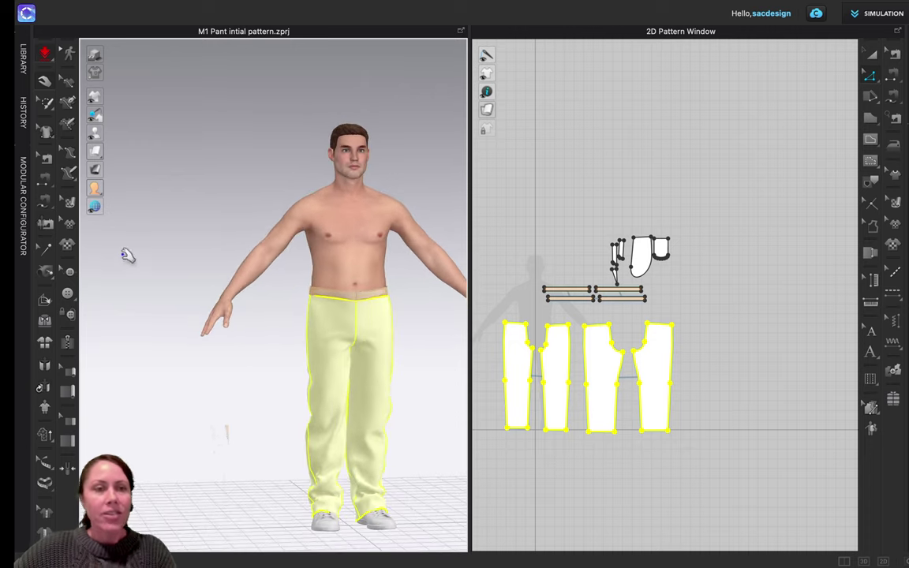
Step: Stop the simulation and display the pressure points where the pants touch the avatar
{"action": "mouse_move", "coordinate": [96, 169]}
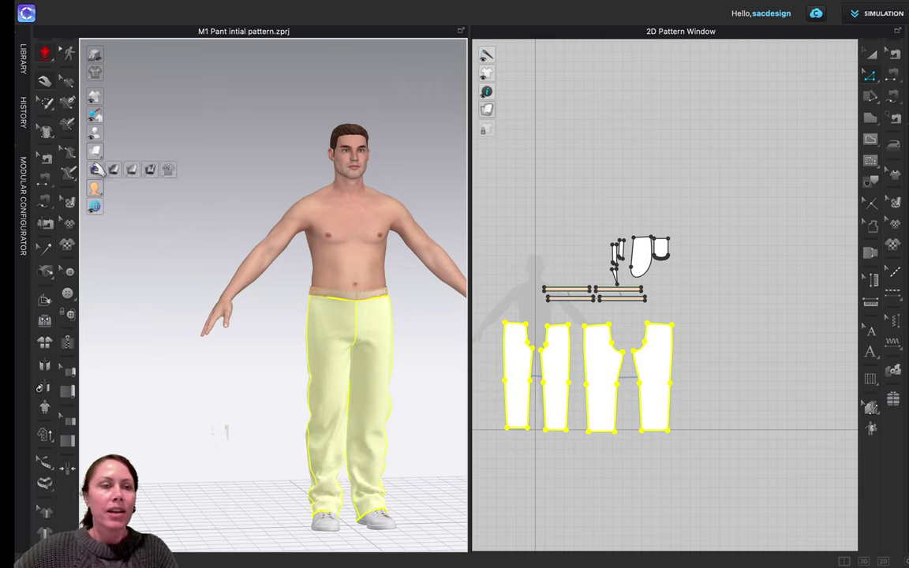
{"action": "left_click", "coordinate": [95, 169]}
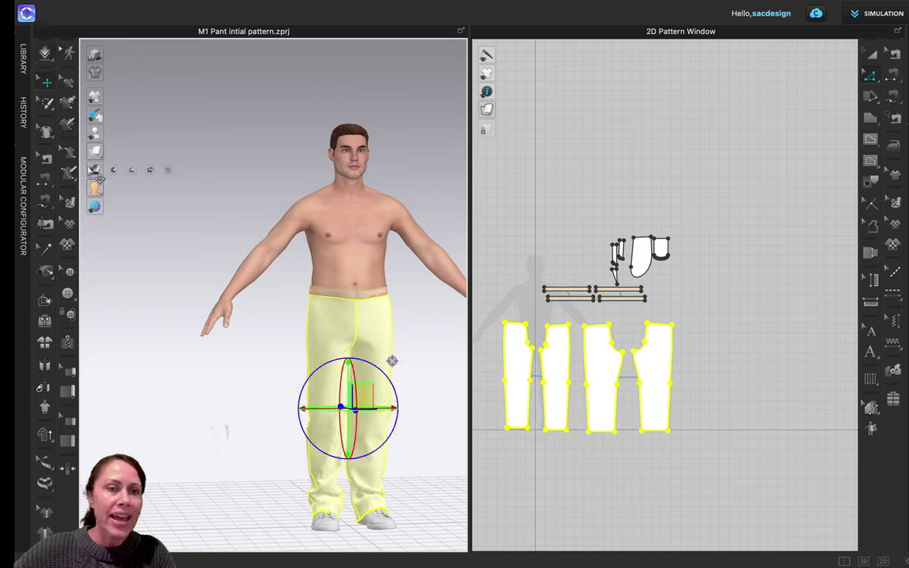
{"action": "mouse_move", "coordinate": [95, 167]}
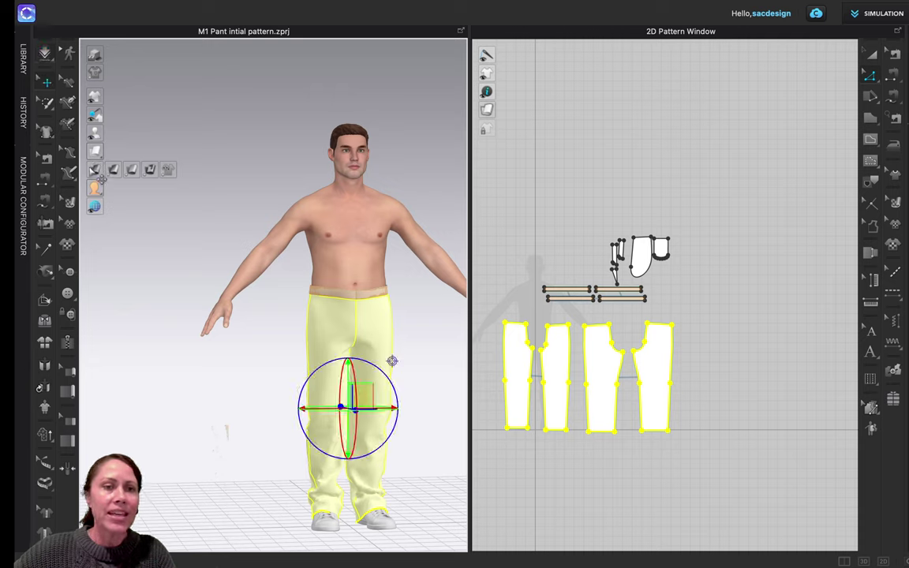
{"action": "left_click", "coordinate": [168, 170]}
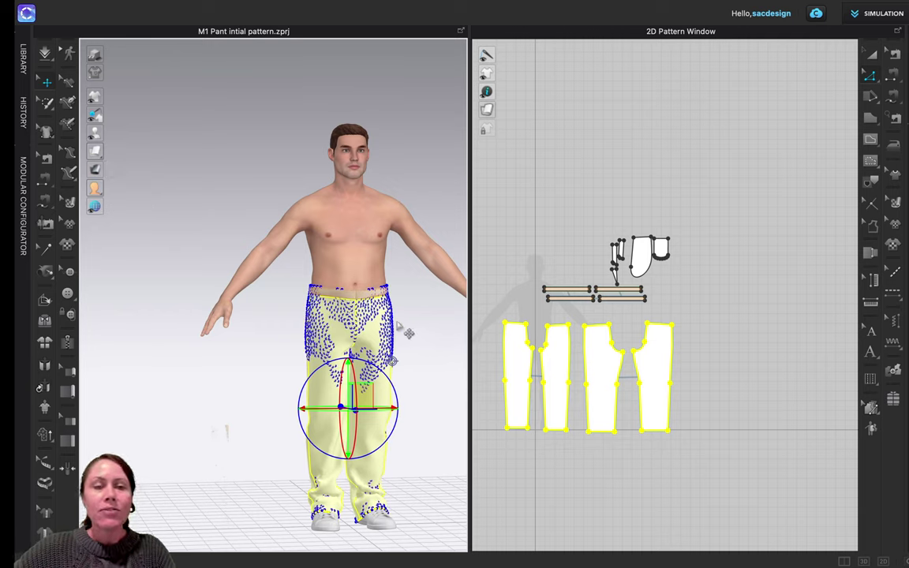
{"action": "mouse_move", "coordinate": [366, 298]}
{"action": "right_mouse_down"}
{"action": "mouse_move", "coordinate": [314, 321]}
{"action": "mouse_move", "coordinate": [409, 320]}
{"action": "mouse_move", "coordinate": [394, 327]}
{"action": "mouse_move", "coordinate": [364, 314]}
{"action": "right_mouse_up"}
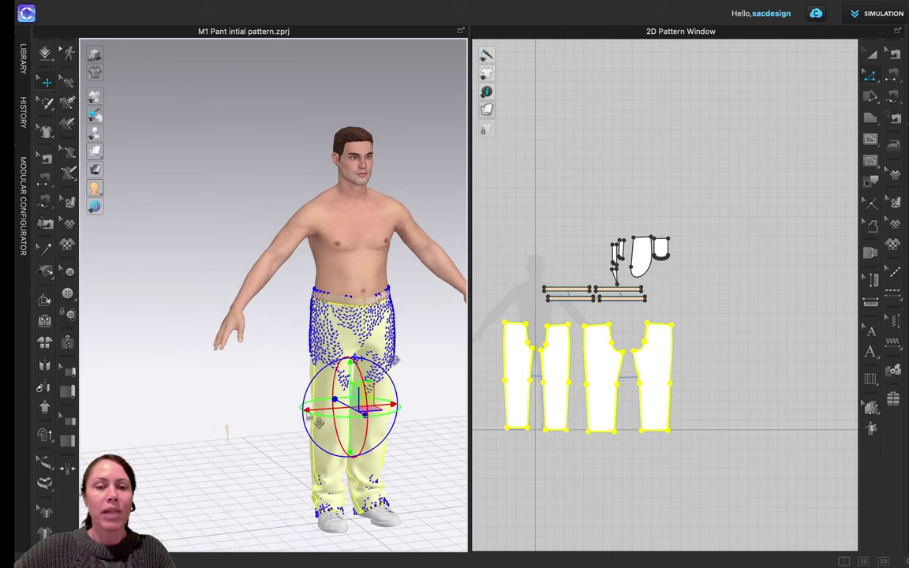
Step: Display the fit map on the pants and examine the waist, seat and hems from the front and back
{"action": "mouse_move", "coordinate": [103, 177]}
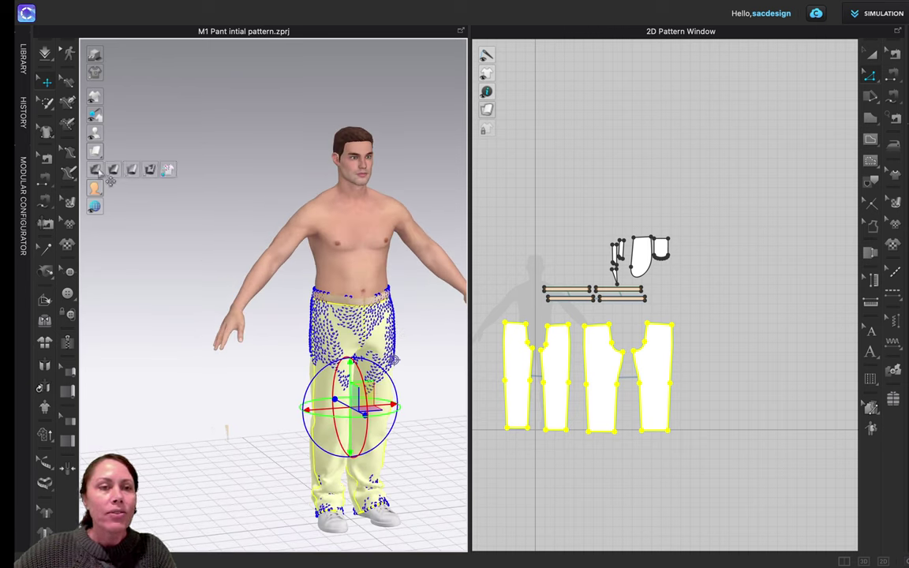
{"action": "left_click", "coordinate": [150, 170]}
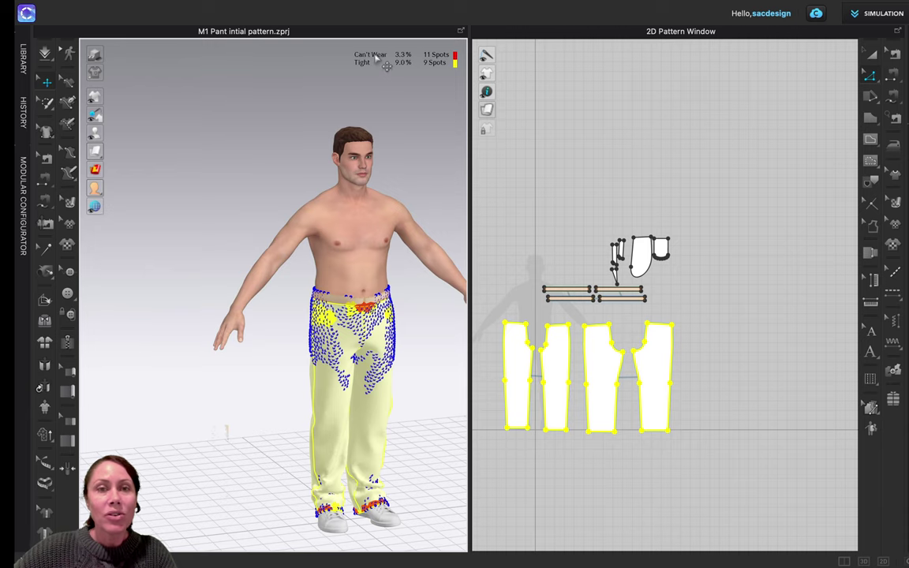
{"action": "scroll", "coordinate": [349, 296], "scroll_direction": "up", "scroll_amount": 5}
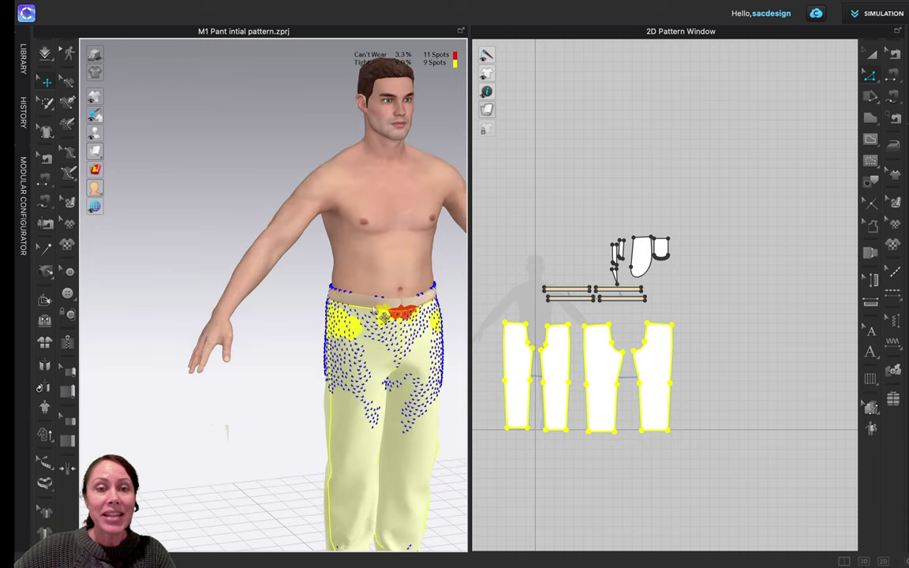
{"action": "right_click_drag", "start_coordinate": [434, 339], "coordinate": [431, 303]}
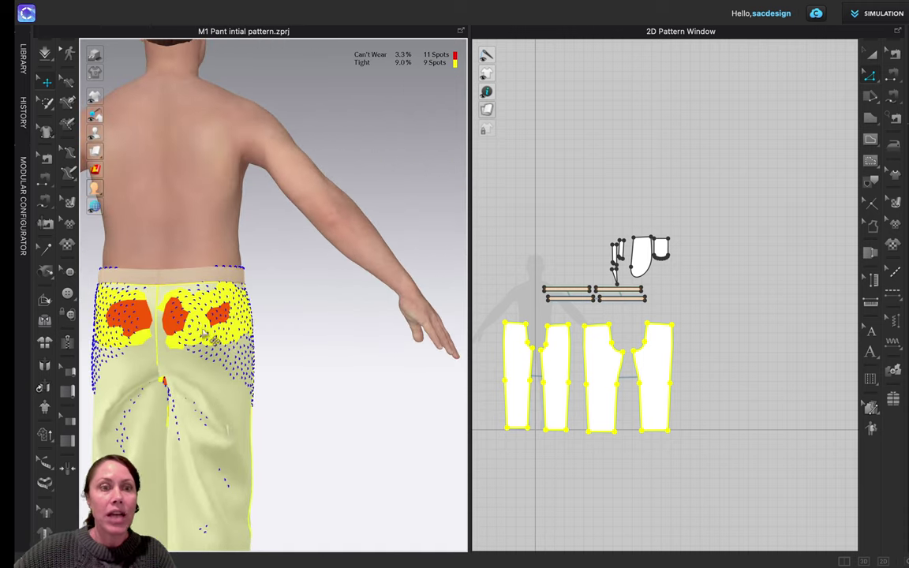
{"action": "right_click_drag", "start_coordinate": [189, 302], "coordinate": [147, 341]}
{"action": "right_click_drag", "start_coordinate": [109, 339], "coordinate": [88, 341]}
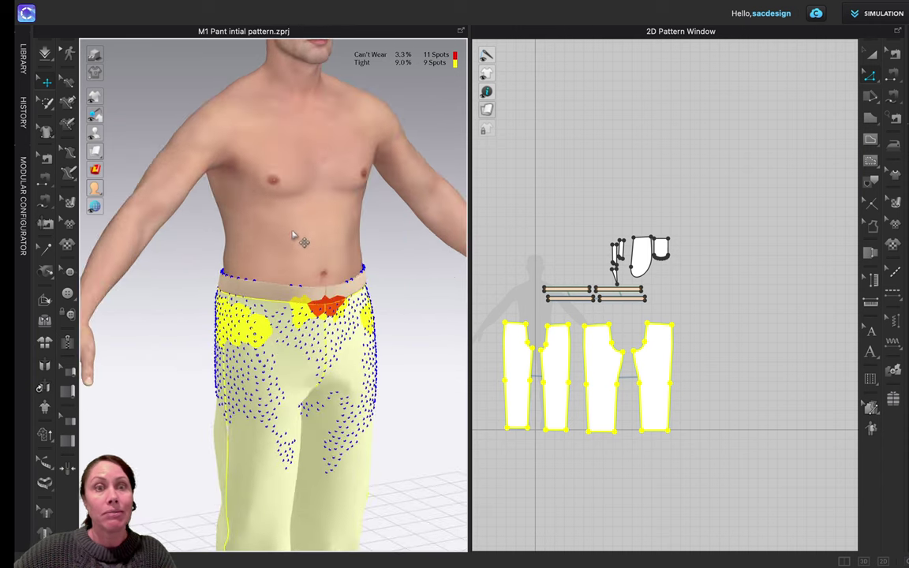
{"action": "right_click_drag", "start_coordinate": [292, 313], "coordinate": [322, 344]}
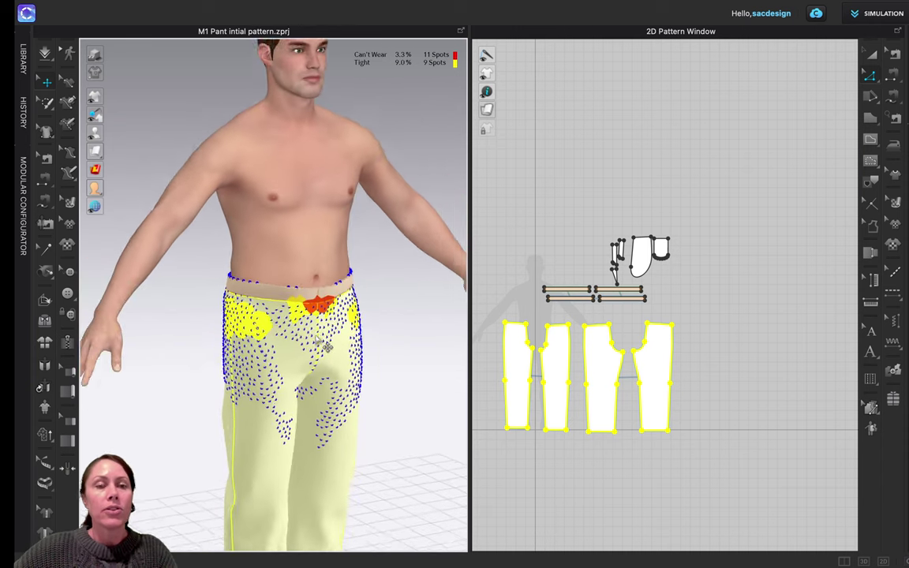
{"action": "scroll", "coordinate": [322, 344], "scroll_direction": "down", "scroll_amount": 3}
{"action": "right_click_drag", "start_coordinate": [282, 304], "coordinate": [361, 344]}
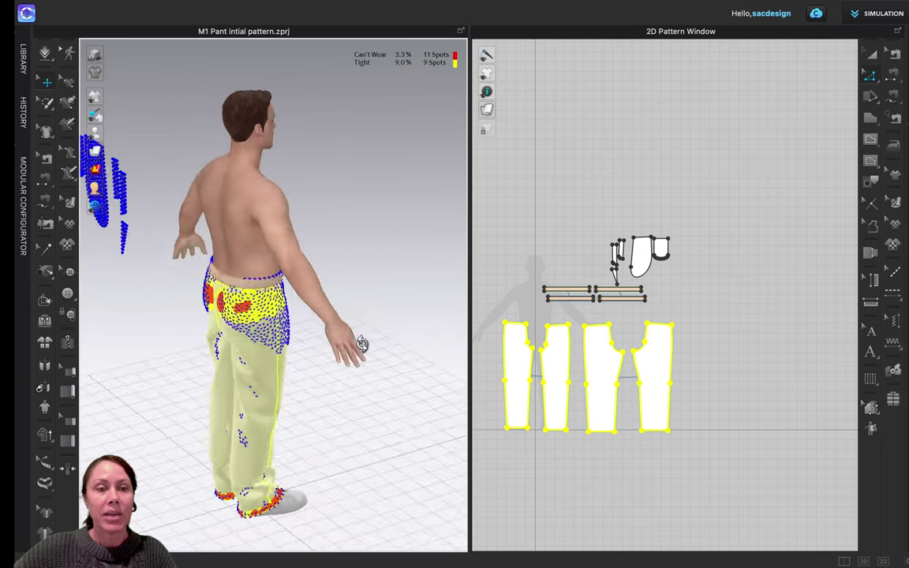
{"action": "key", "text": "2"}
{"action": "mouse_move", "coordinate": [101, 179]}
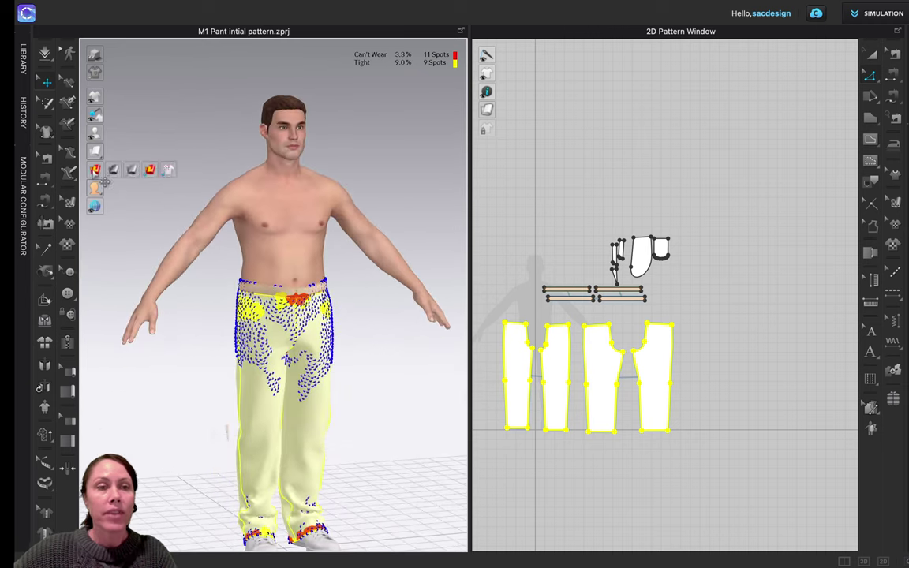
Step: Display the strain map on the pants and examine it from the front and back
{"action": "left_click", "coordinate": [135, 172]}
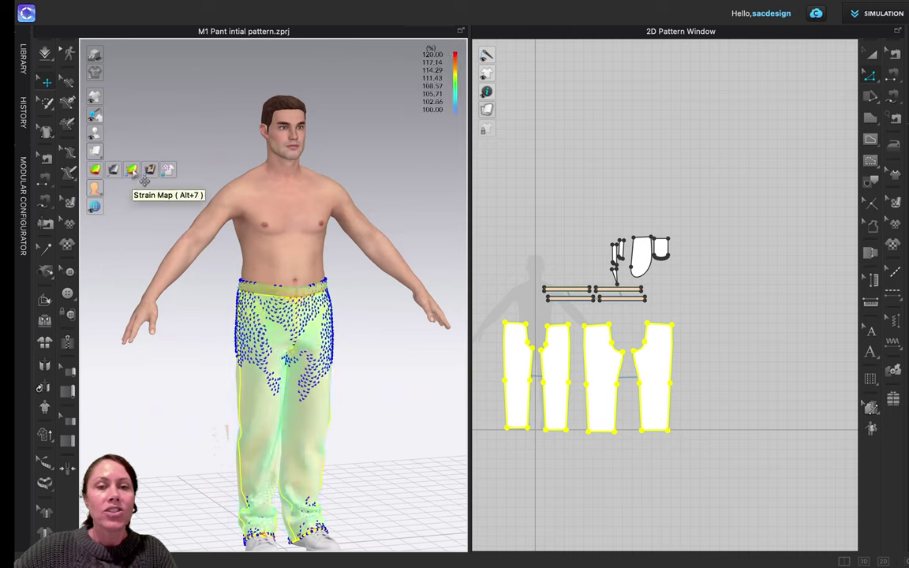
{"action": "right_click_drag", "start_coordinate": [291, 369], "coordinate": [410, 415]}
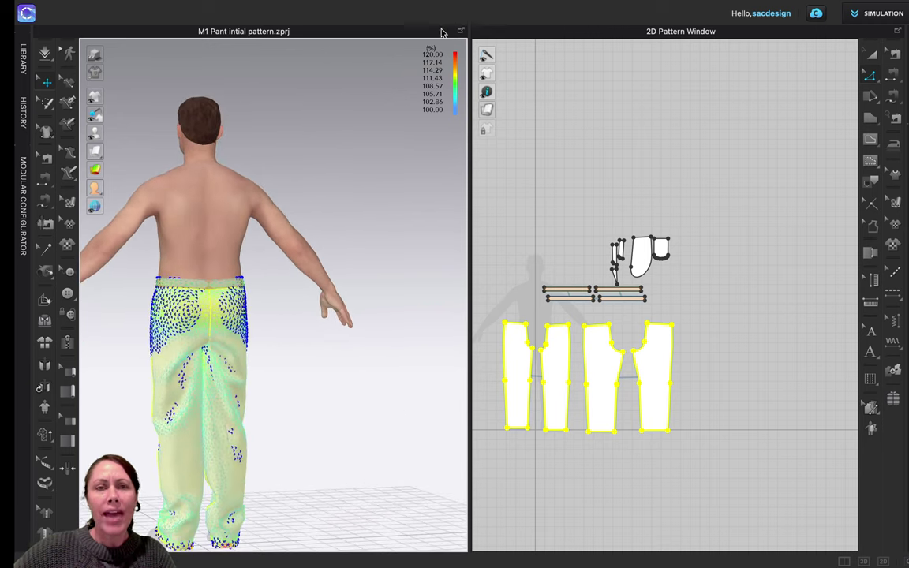
{"action": "right_click_drag", "start_coordinate": [247, 321], "coordinate": [99, 186]}
Step: Compare the stress map with the strain map on the pants, viewing them from the front and sides
{"action": "left_click", "coordinate": [114, 171]}
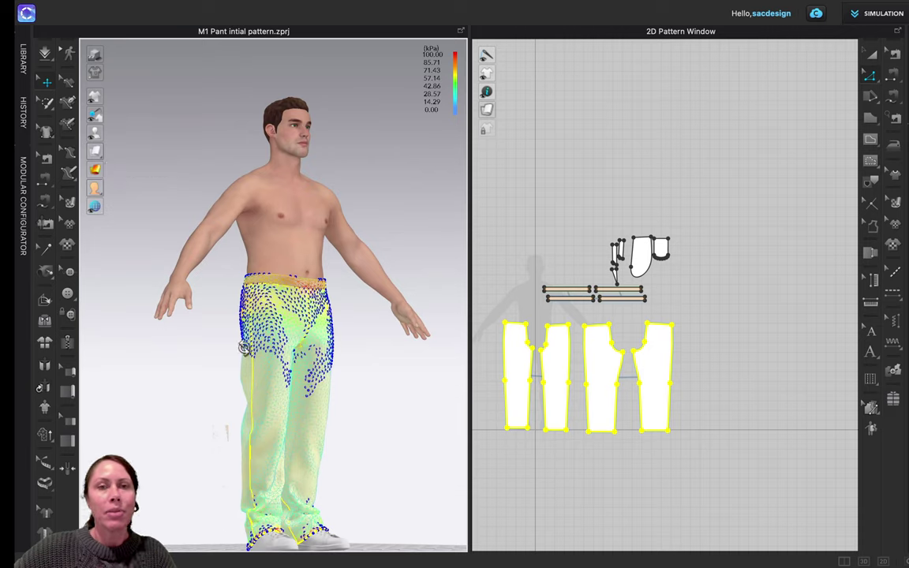
{"action": "right_click_drag", "start_coordinate": [228, 319], "coordinate": [210, 357]}
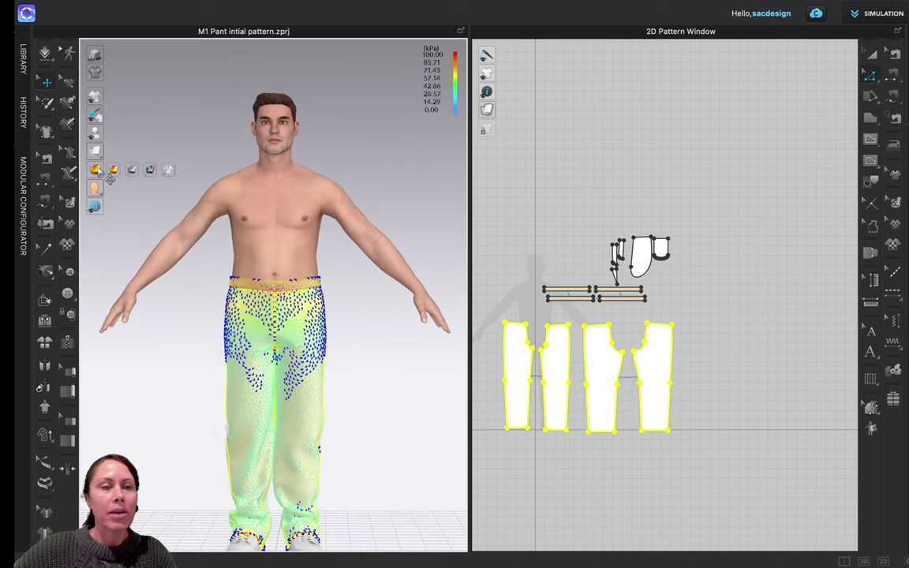
{"action": "mouse_move", "coordinate": [95, 169]}
{"action": "left_click", "coordinate": [132, 170]}
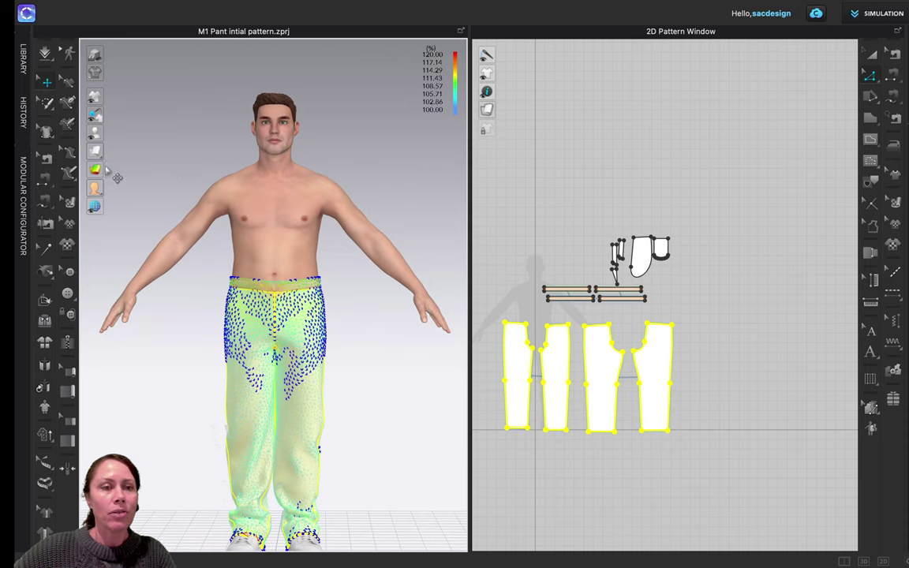
{"action": "right_click_drag", "start_coordinate": [300, 353], "coordinate": [62, 181]}
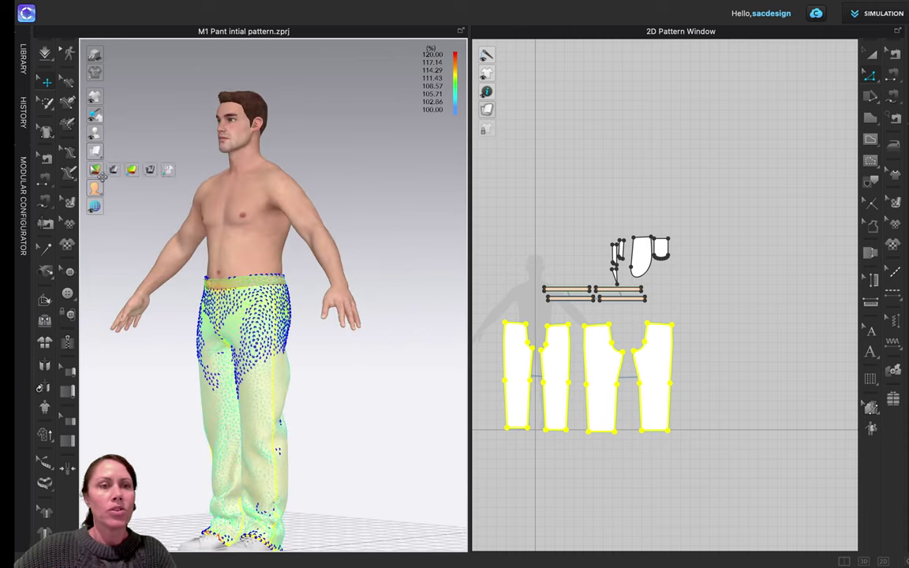
Step: Switch the pants back to the fit map and recheck the waist and hips from the side and front
{"action": "mouse_move", "coordinate": [101, 174]}
{"action": "left_click", "coordinate": [150, 170]}
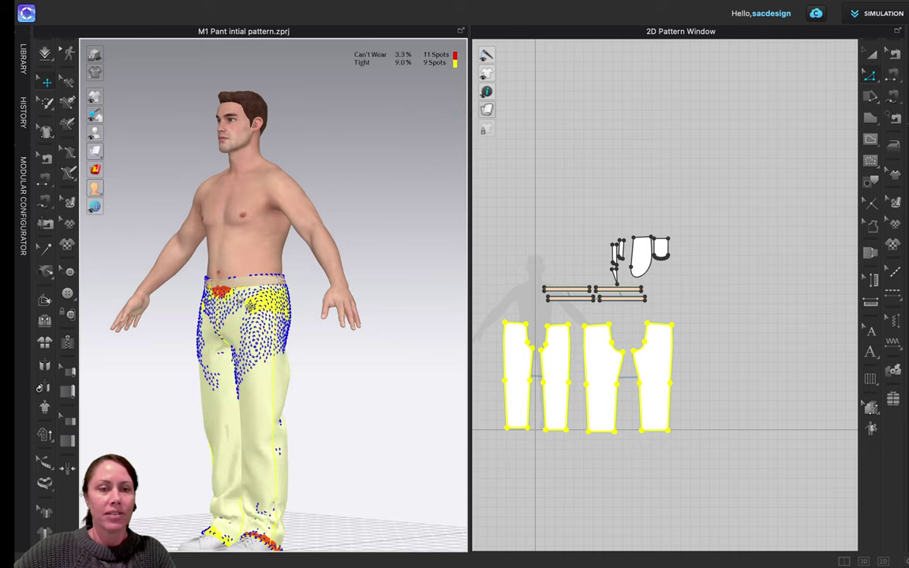
{"action": "right_click_drag", "start_coordinate": [214, 266], "coordinate": [225, 303]}
{"action": "key", "text": "2"}
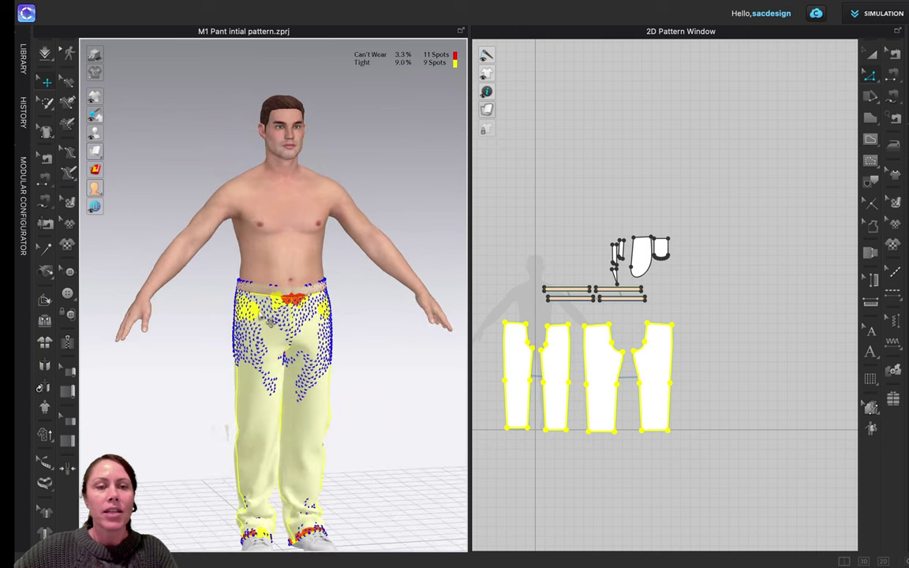
Step: Turn off the fit map and pressure points and show the pants with their plain white surface
{"action": "mouse_move", "coordinate": [112, 180]}
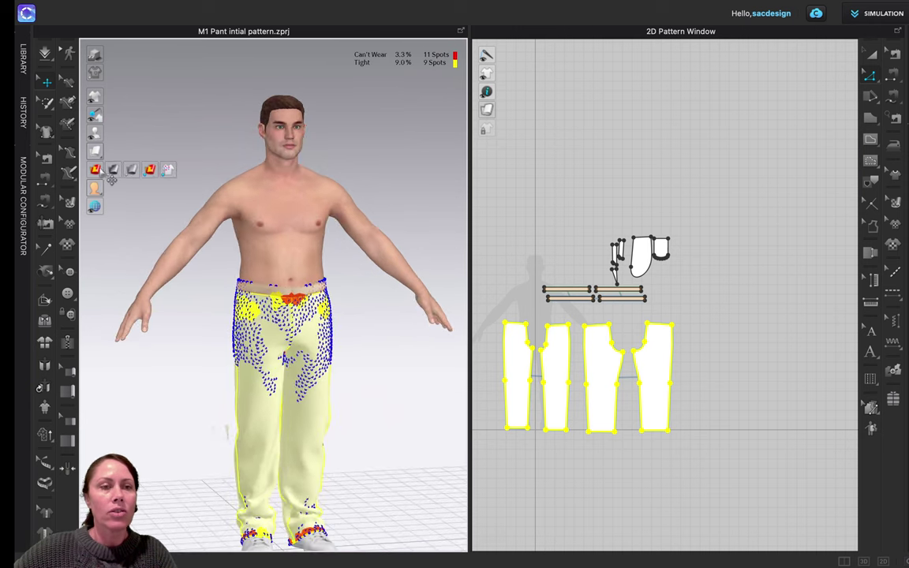
{"action": "left_click", "coordinate": [165, 180]}
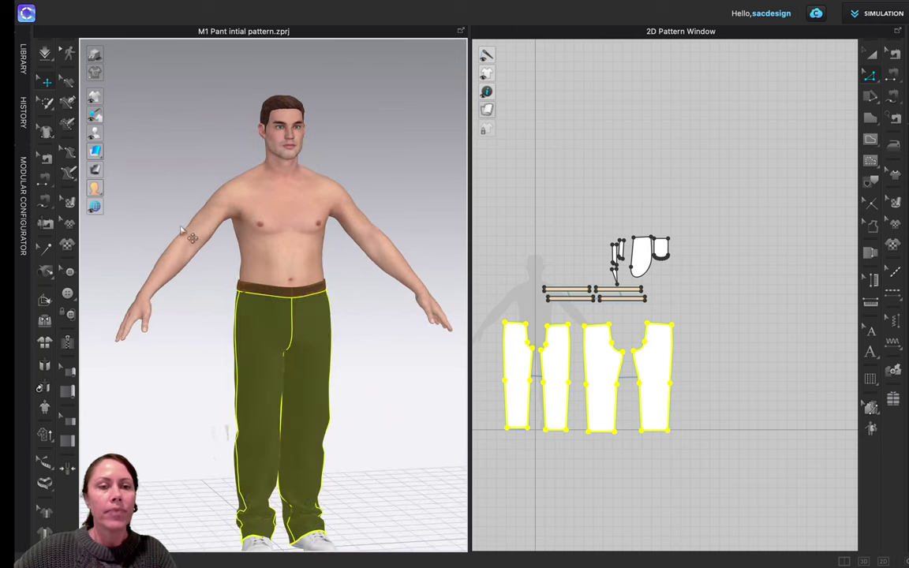
{"action": "left_click", "coordinate": [153, 170]}
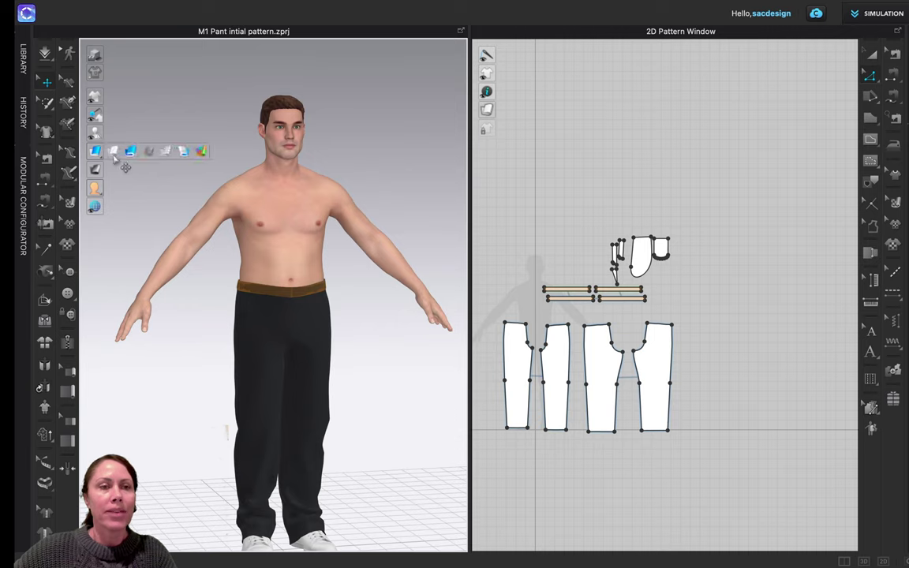
{"action": "left_click", "coordinate": [110, 148]}
Step: Select the front and back hem edges together and raise them slightly to shorten the pant legs
{"action": "right_click_drag", "start_coordinate": [353, 422], "coordinate": [347, 451]}
{"action": "scroll", "coordinate": [591, 464], "scroll_direction": "up", "scroll_amount": 3}
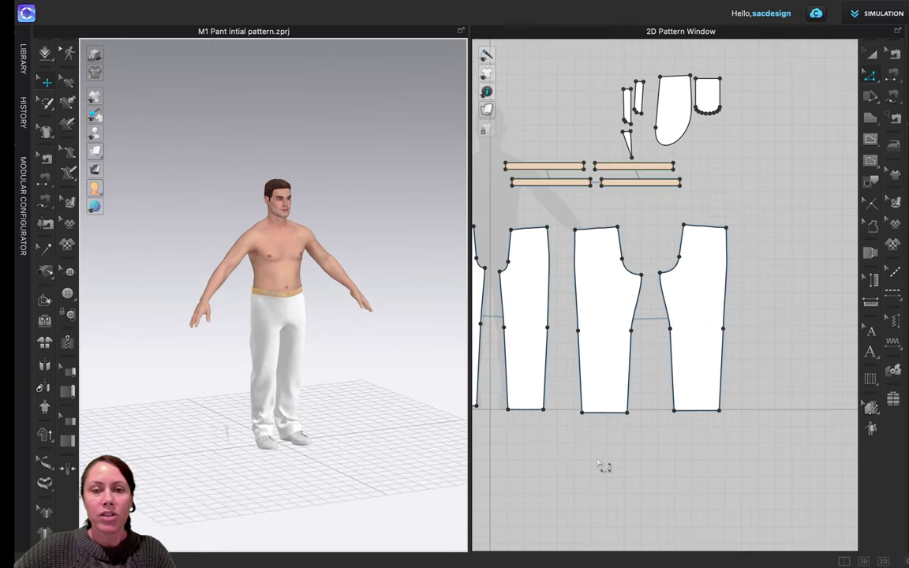
{"action": "left_click", "coordinate": [618, 411]}
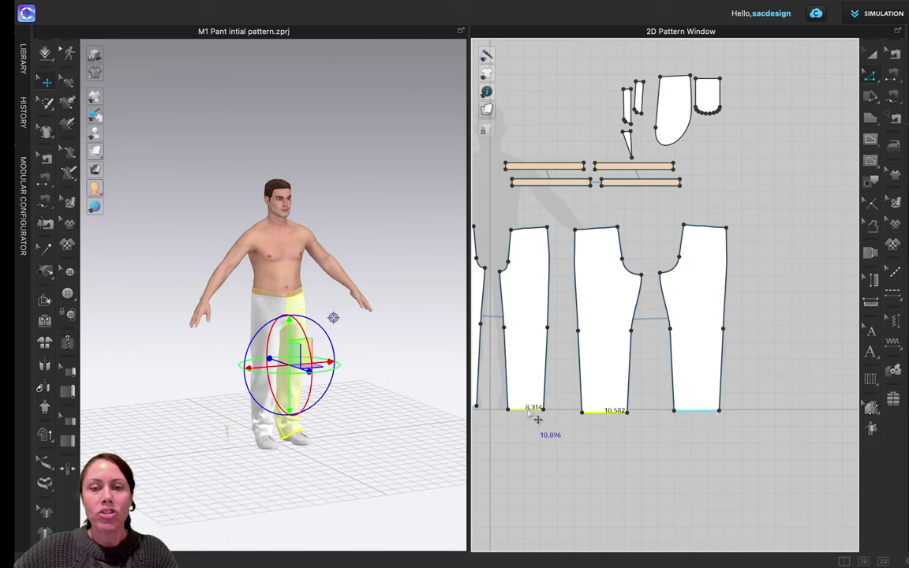
{"action": "mouse_move", "coordinate": [530, 410]}
{"action": "left_mouse_down"}
{"action": "mouse_move", "coordinate": [524, 406]}
{"action": "mouse_move", "coordinate": [536, 406]}
{"action": "left_mouse_up"}
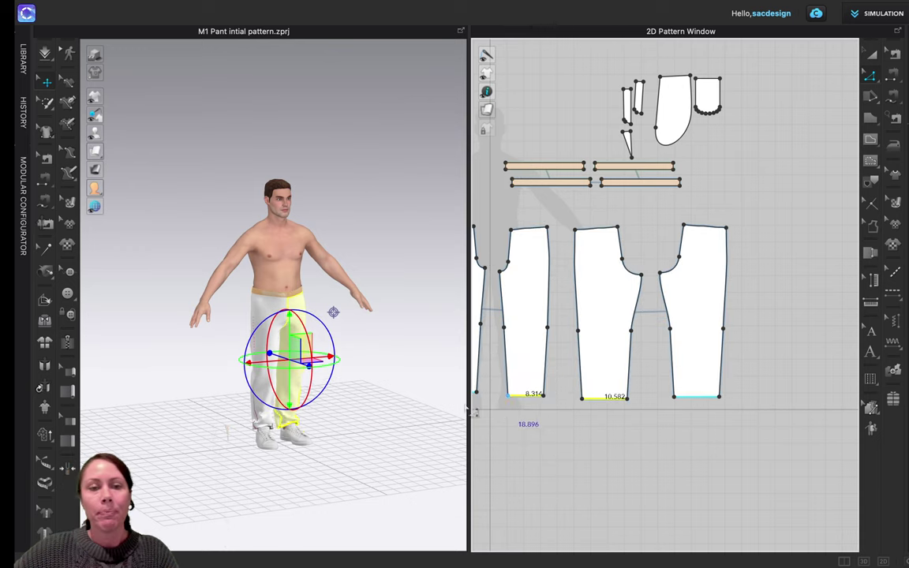
Step: Simulate the shortened pants and inspect the drape below the seat from the back
{"action": "key", "text": "space"}
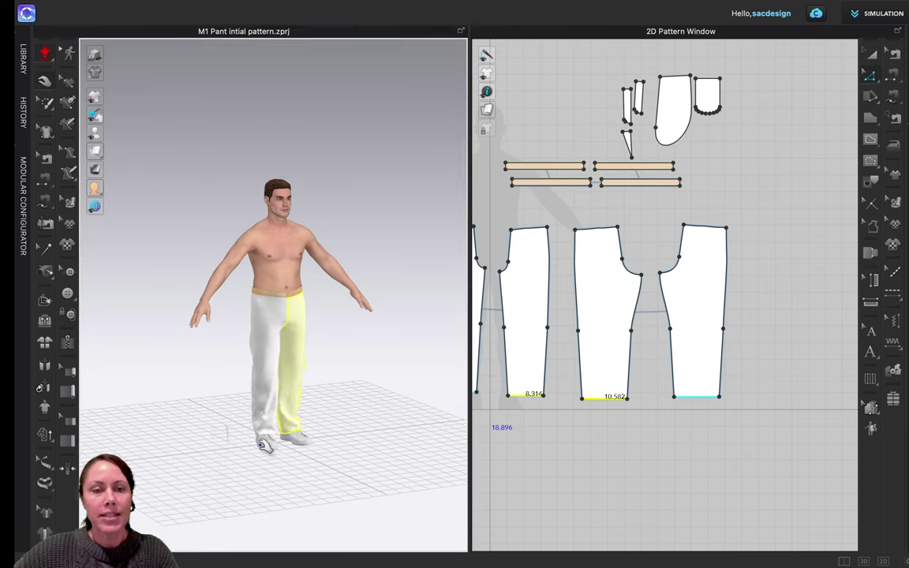
{"action": "right_click_drag", "start_coordinate": [229, 436], "coordinate": [328, 381]}
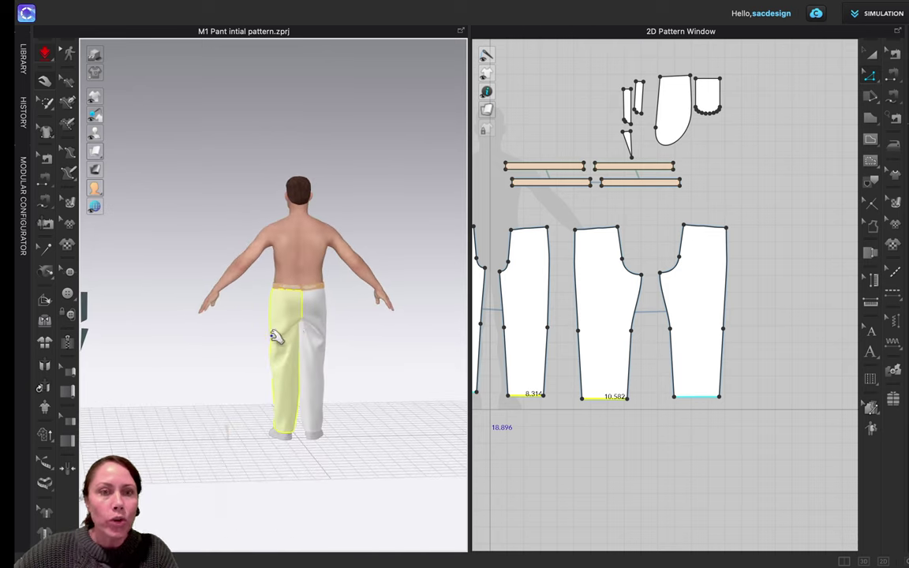
{"action": "scroll", "coordinate": [315, 339], "scroll_direction": "up", "scroll_amount": 5}
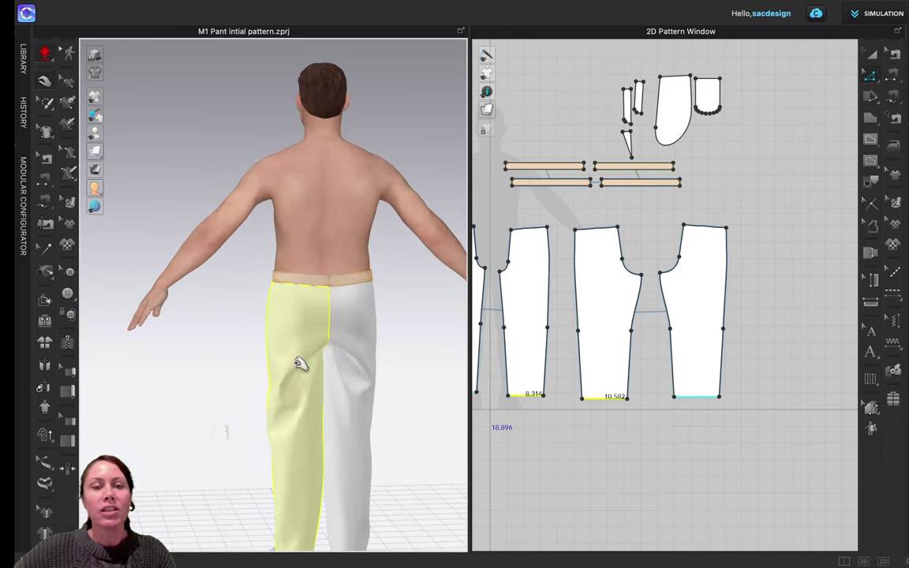
{"action": "left_click", "coordinate": [278, 337]}
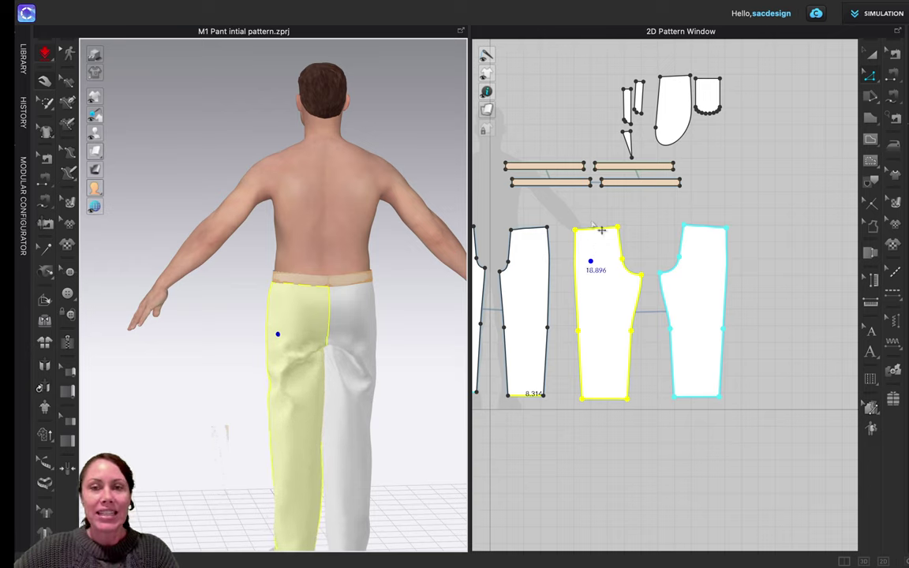
Step: Lower the back panel's side-seam waist corner so the side seam above the knee is about 22.38 in, and stop the simulation
{"action": "key", "text": "Escape"}
{"action": "left_click", "coordinate": [582, 233]}
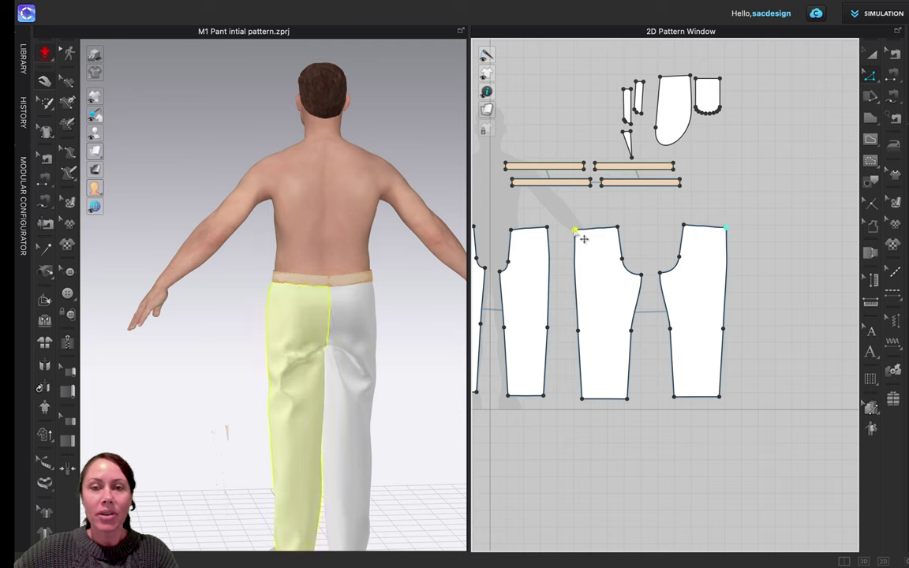
{"action": "left_click_drag", "start_coordinate": [585, 245], "coordinate": [586, 246]}
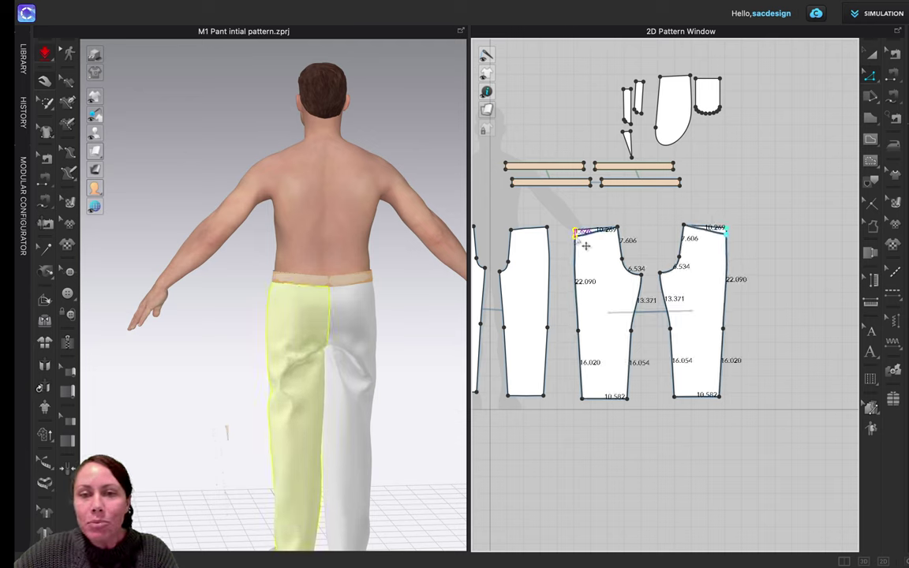
{"action": "left_click_drag", "start_coordinate": [586, 245], "coordinate": [585, 244]}
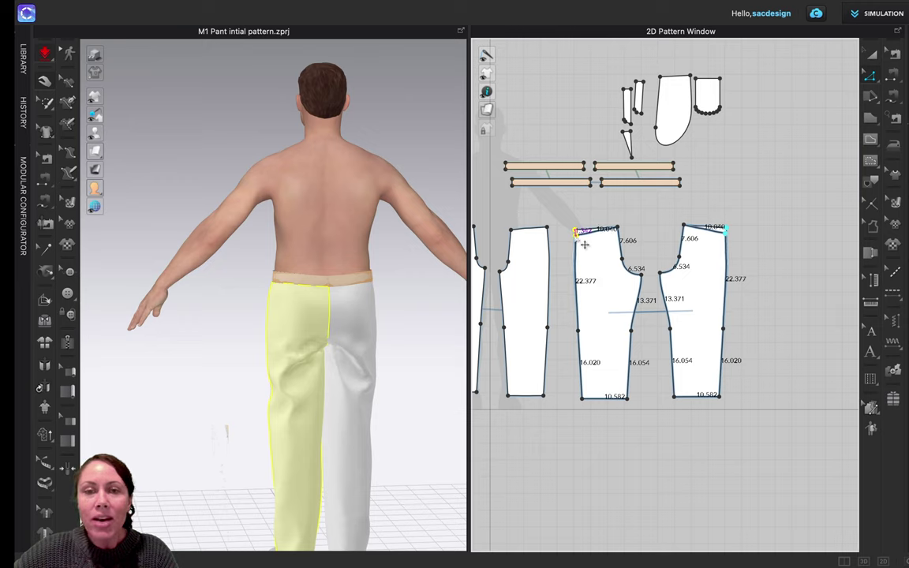
{"action": "key", "text": "a"}
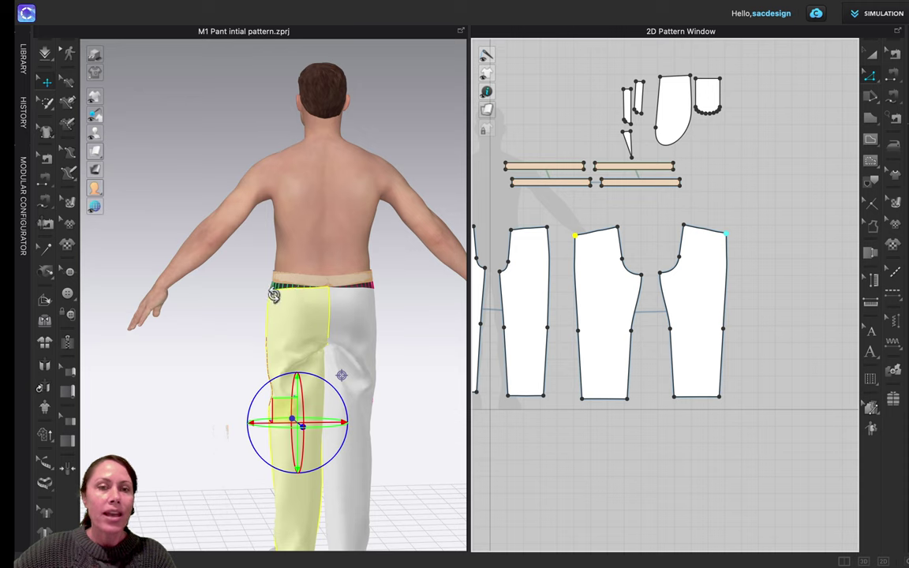
Step: Examine the back waist from the side and measure the back panel's side seam above the knee
{"action": "mouse_move", "coordinate": [273, 295]}
{"action": "right_mouse_down"}
{"action": "mouse_move", "coordinate": [300, 296]}
{"action": "mouse_move", "coordinate": [264, 301]}
{"action": "right_mouse_up"}
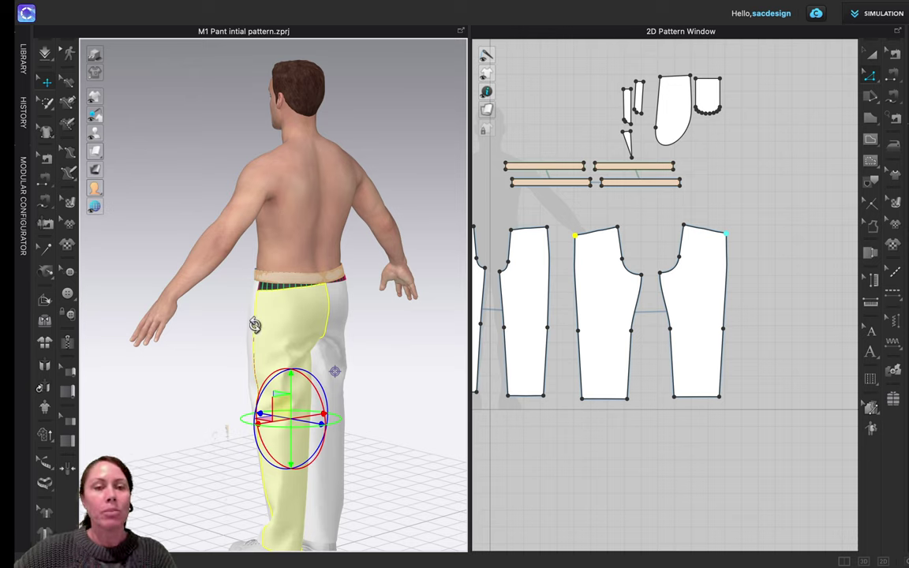
{"action": "right_click_drag", "start_coordinate": [237, 304], "coordinate": [410, 309]}
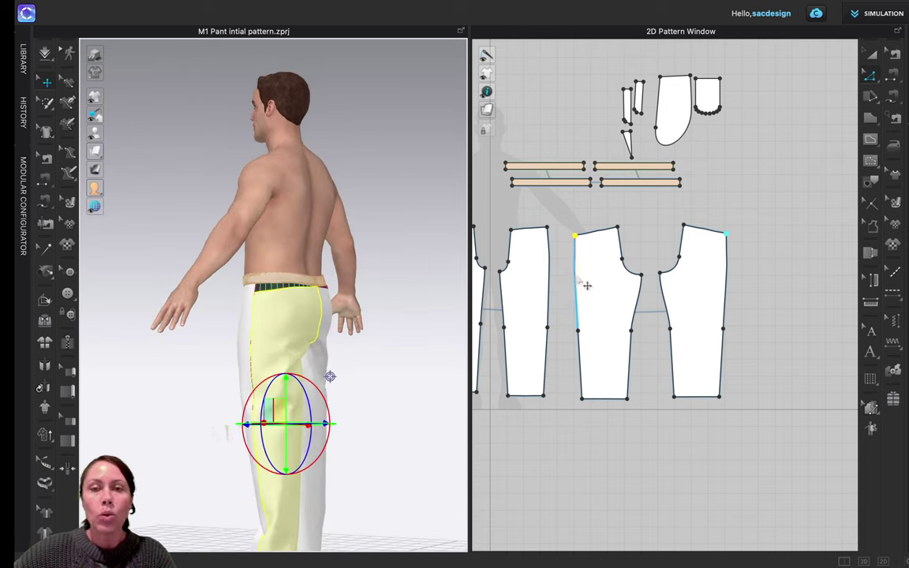
{"action": "left_click", "coordinate": [580, 270]}
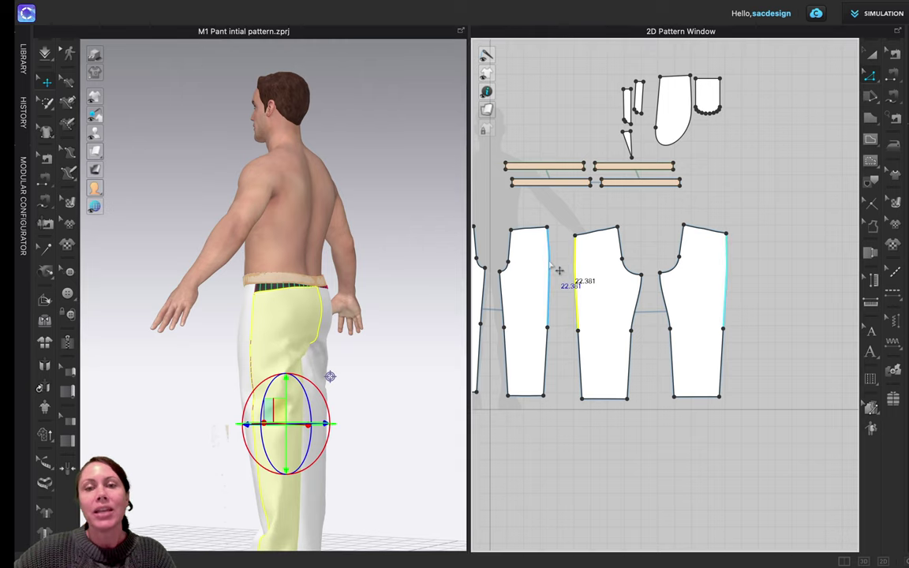
Step: Lower the front panel's side-seam waist corner so the side seam above the knee is about 22.14 in
{"action": "right_click_drag", "start_coordinate": [249, 318], "coordinate": [344, 316]}
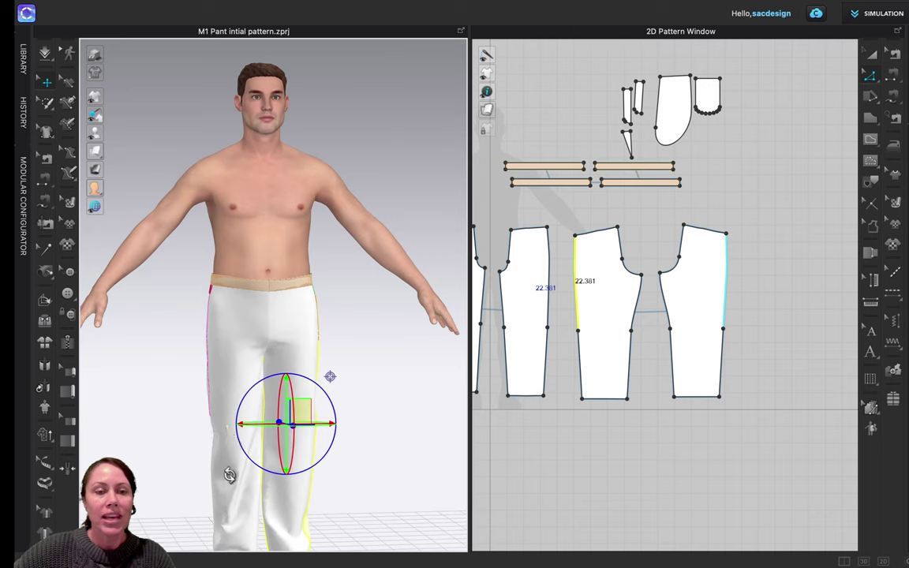
{"action": "left_click", "coordinate": [549, 235]}
{"action": "left_click", "coordinate": [557, 240]}
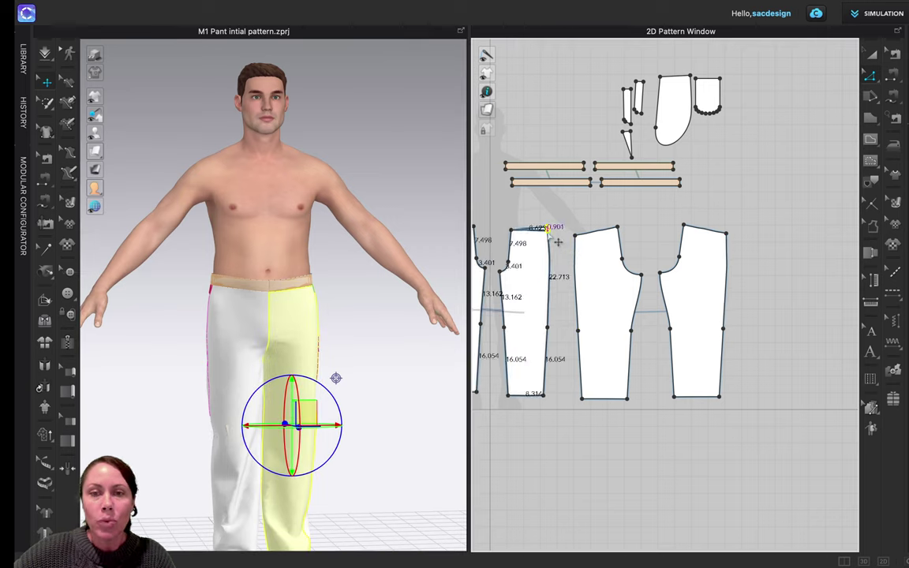
{"action": "left_click_drag", "start_coordinate": [558, 241], "coordinate": [557, 245]}
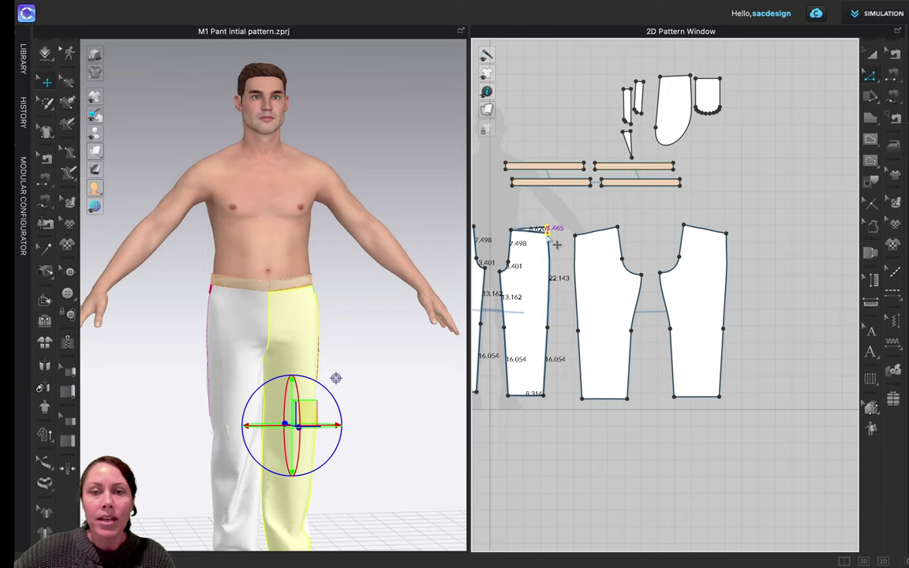
Step: Convert the knee points on the front and back side seams to curve points
{"action": "left_click", "coordinate": [557, 337]}
{"action": "left_click", "coordinate": [556, 336]}
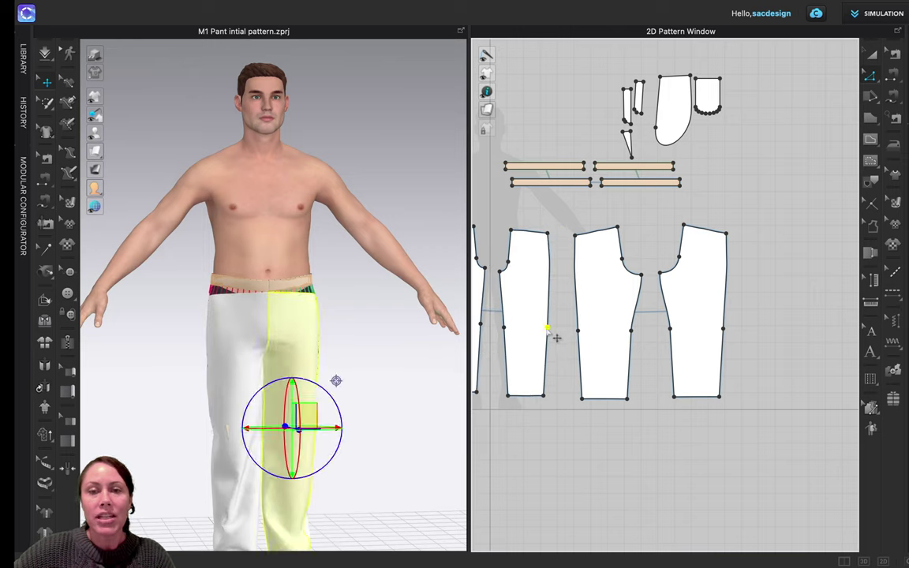
{"action": "left_click", "coordinate": [577, 332]}
{"action": "right_click", "coordinate": [577, 329]}
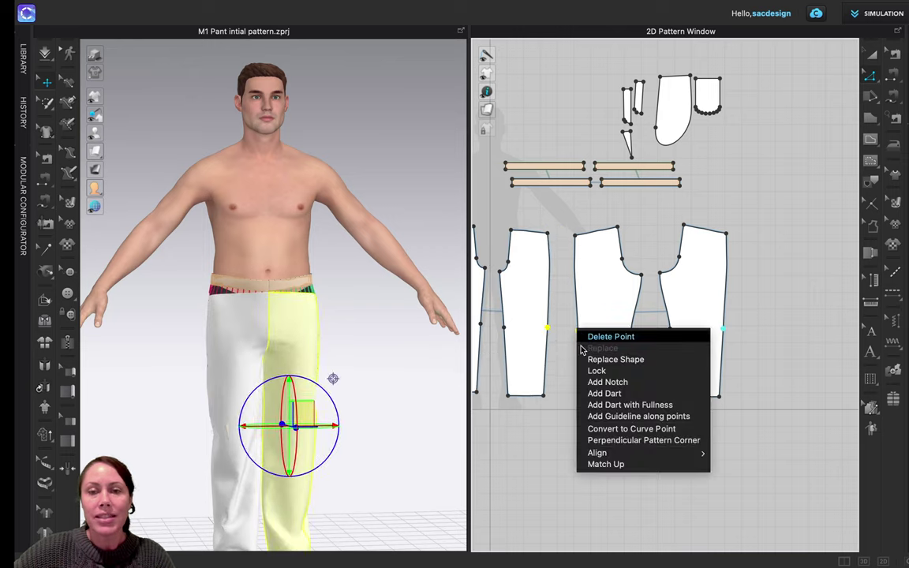
{"action": "left_click", "coordinate": [629, 429]}
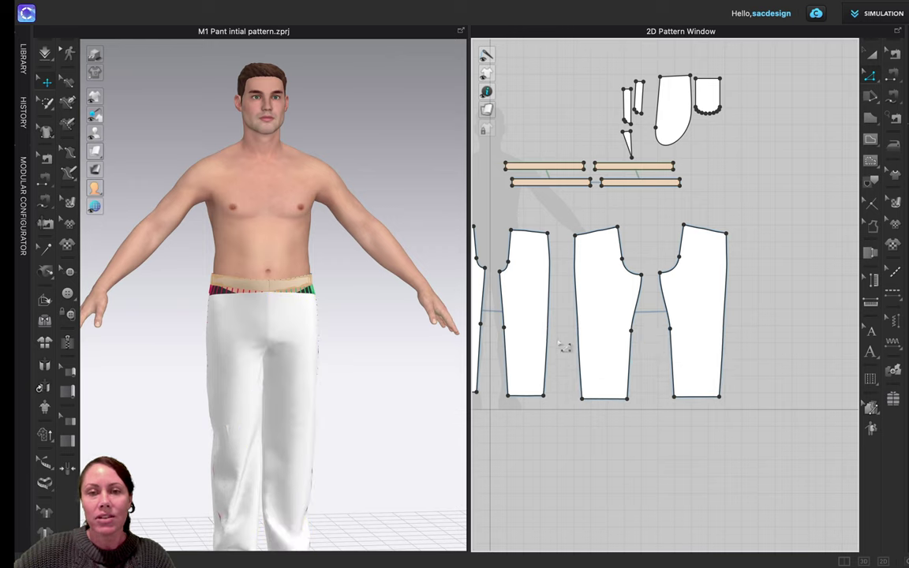
Step: Compare the front and back side seams and set the front side seam's length to 38.4 in, with the direction set to End
{"action": "left_click", "coordinate": [550, 289]}
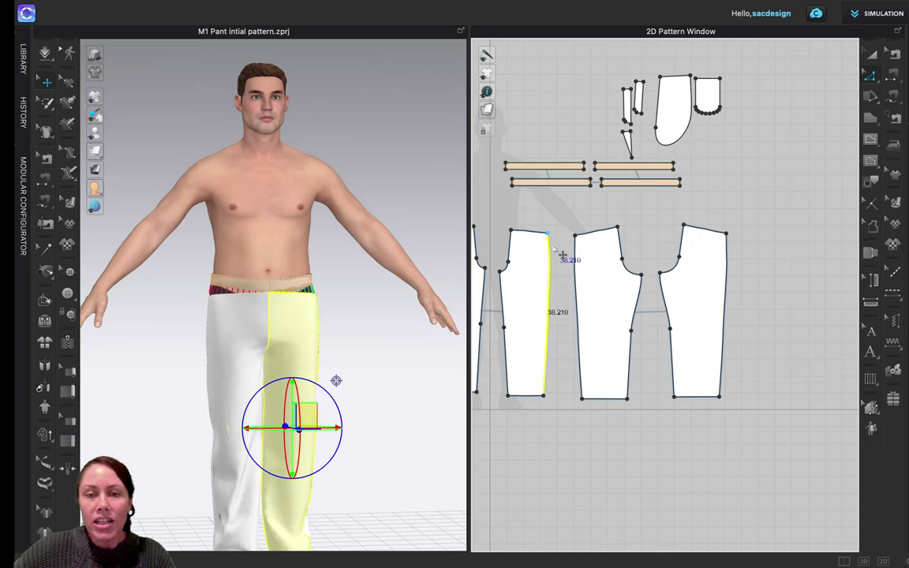
{"action": "left_click", "coordinate": [579, 276]}
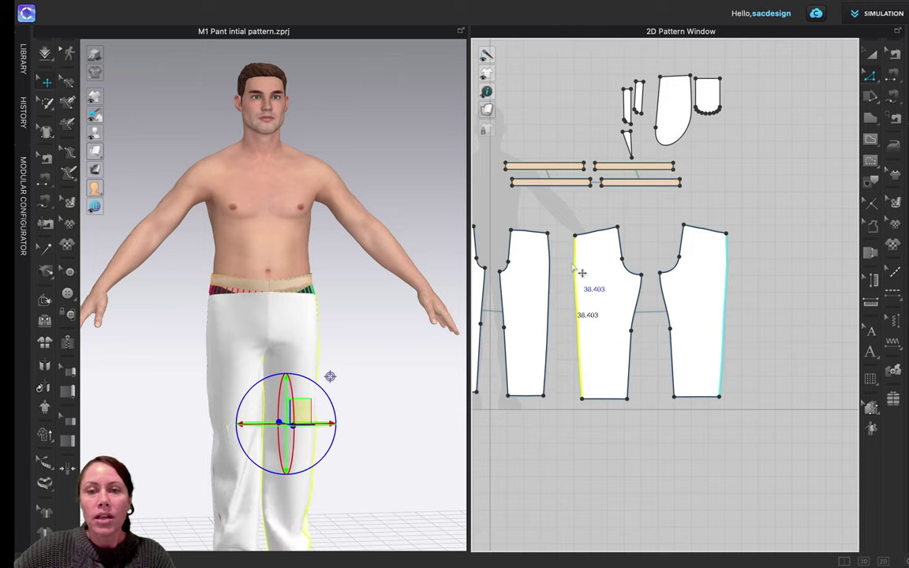
{"action": "left_click", "coordinate": [552, 270]}
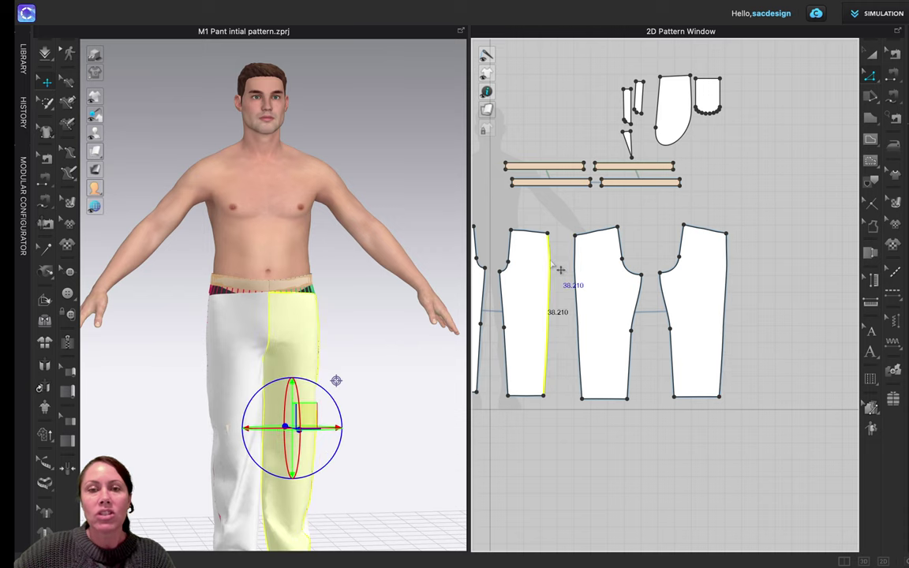
{"action": "right_click", "coordinate": [549, 260]}
{"action": "left_click", "coordinate": [590, 351]}
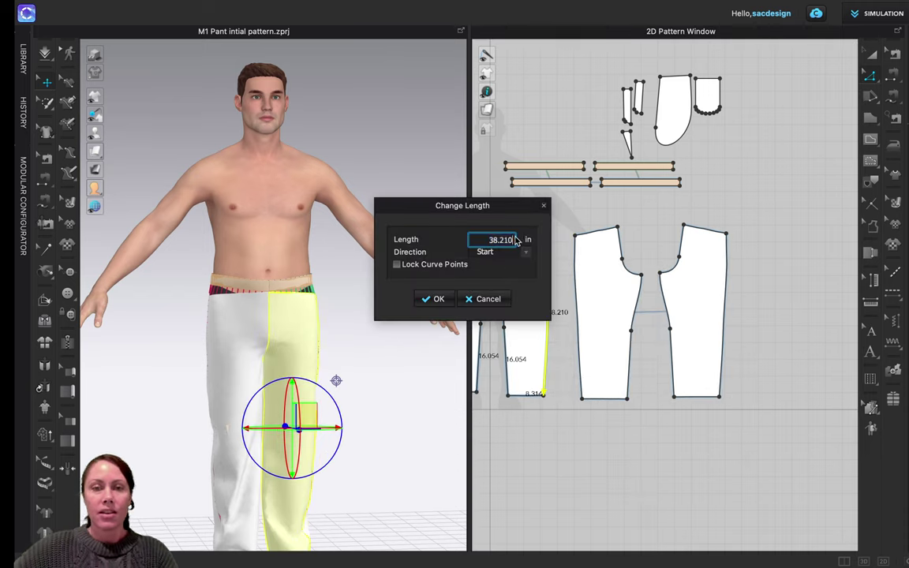
{"action": "key", "text": "BackSpace"}
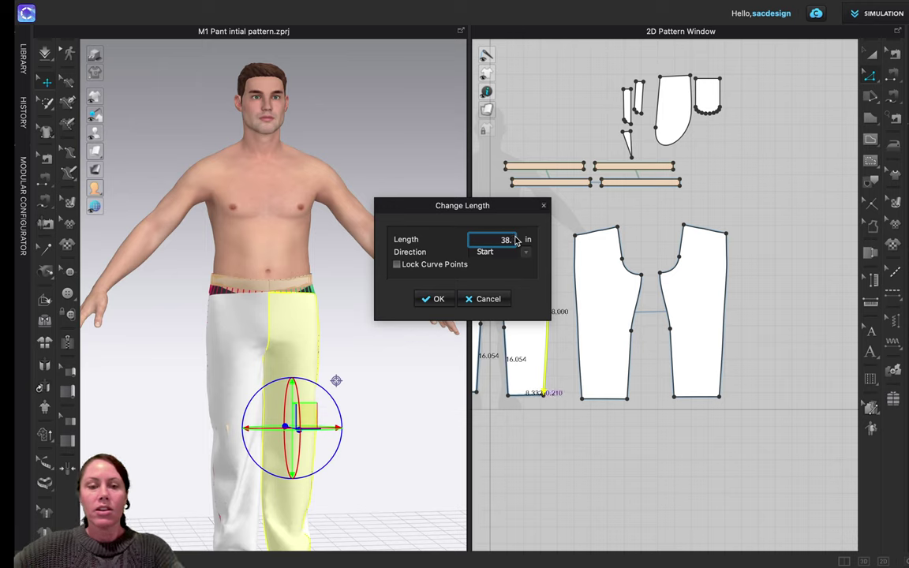
{"action": "type", "text": "4"}
{"action": "left_click_drag", "start_coordinate": [526, 216], "coordinate": [420, 218]}
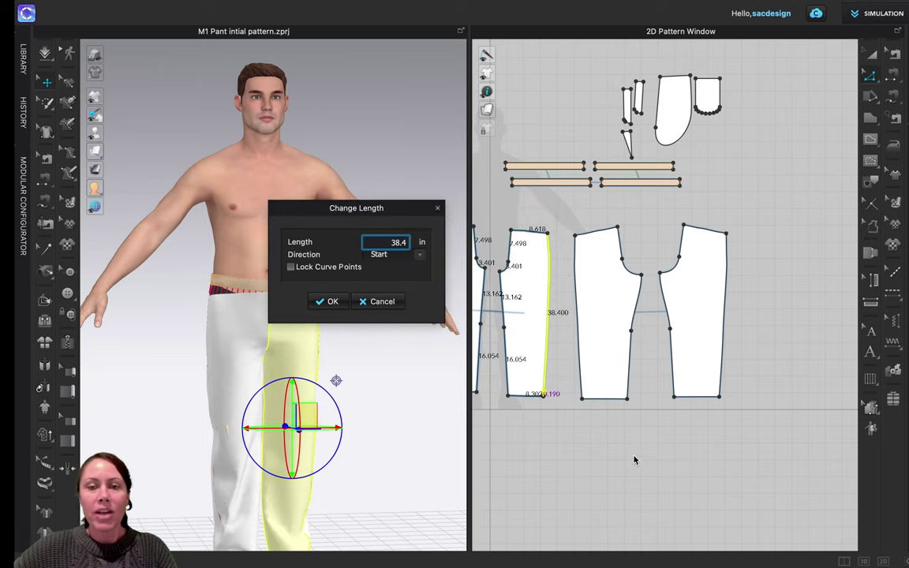
{"action": "left_click", "coordinate": [412, 255]}
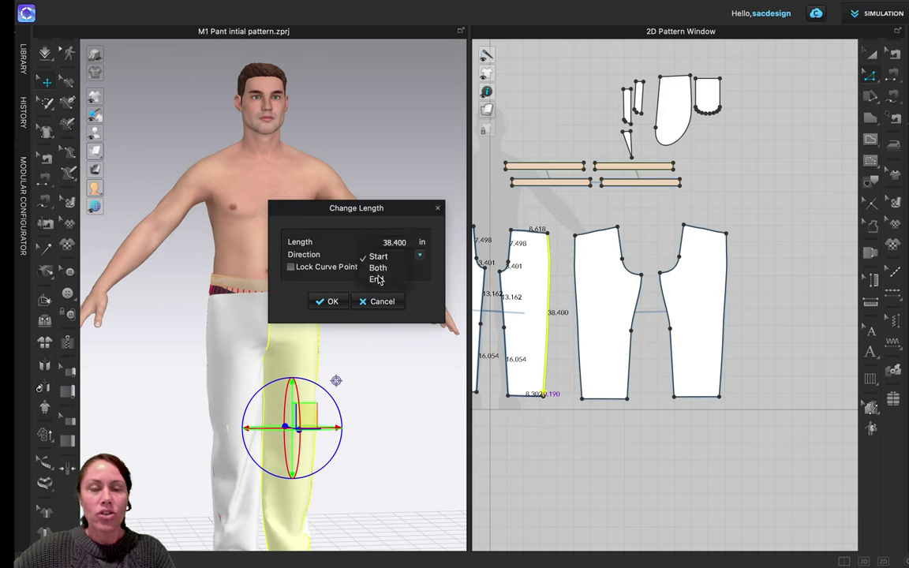
{"action": "left_click", "coordinate": [377, 279]}
{"action": "left_click", "coordinate": [325, 301]}
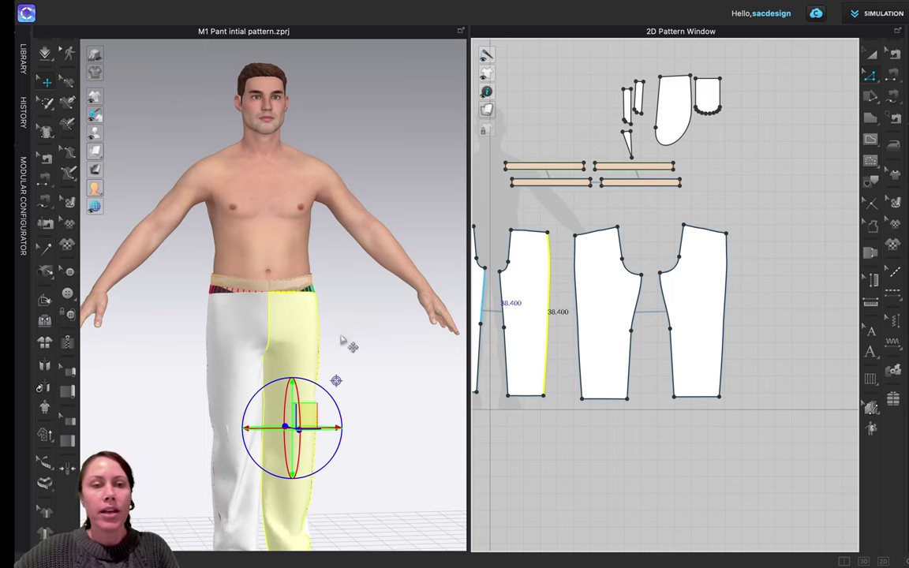
Step: Simulate the pants and inspect the back fit, tugging the fabric below the seat
{"action": "right_click_drag", "start_coordinate": [294, 324], "coordinate": [290, 374]}
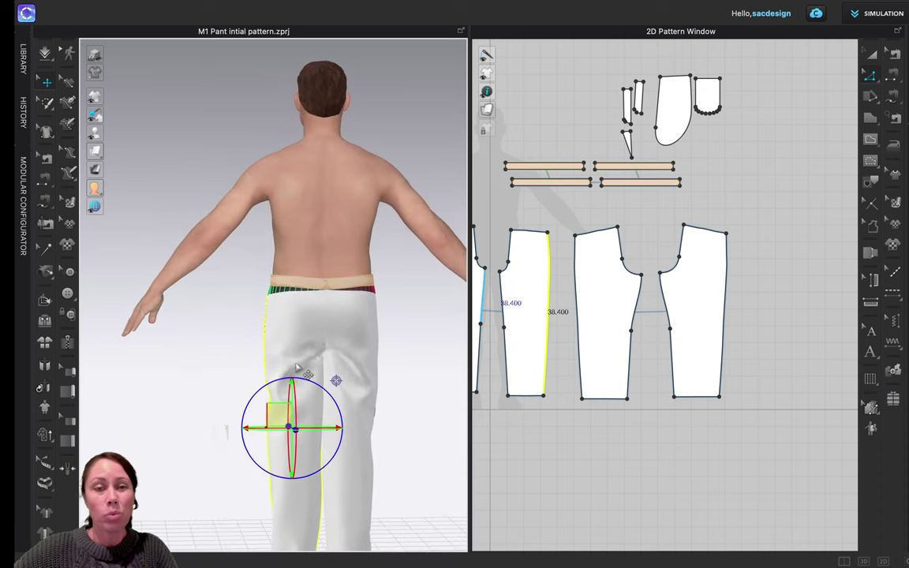
{"action": "key", "text": "q"}
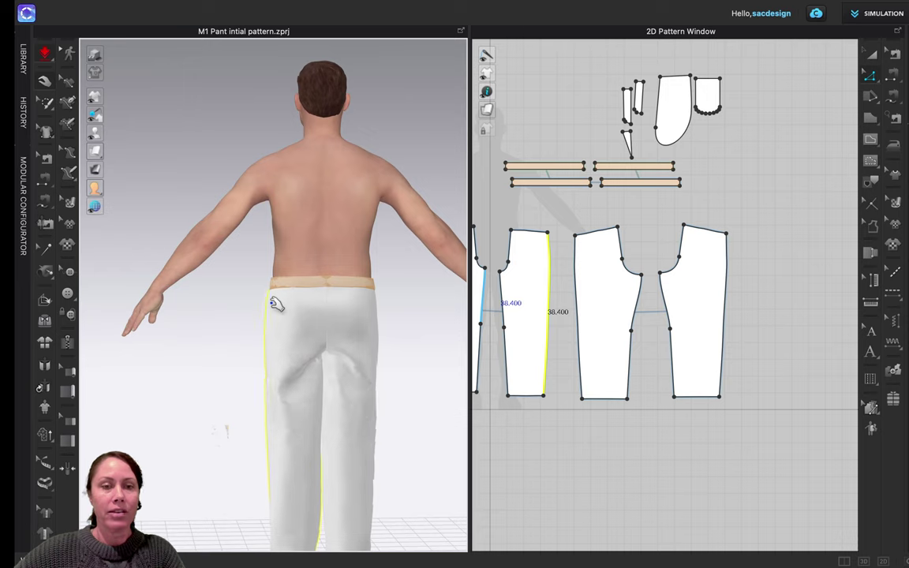
{"action": "left_click", "coordinate": [308, 375]}
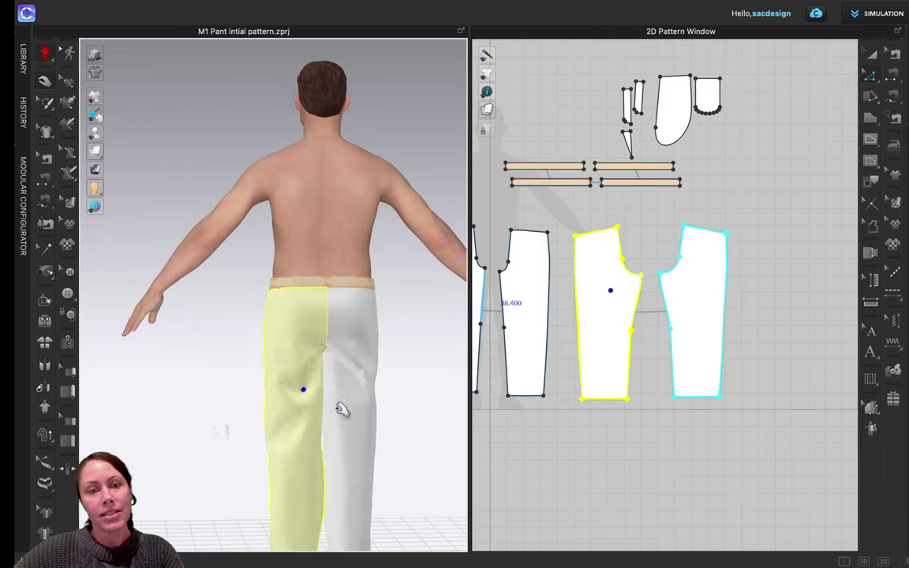
{"action": "mouse_move", "coordinate": [341, 408]}
{"action": "right_mouse_down"}
{"action": "mouse_move", "coordinate": [294, 399]}
{"action": "mouse_move", "coordinate": [345, 407]}
{"action": "right_mouse_up"}
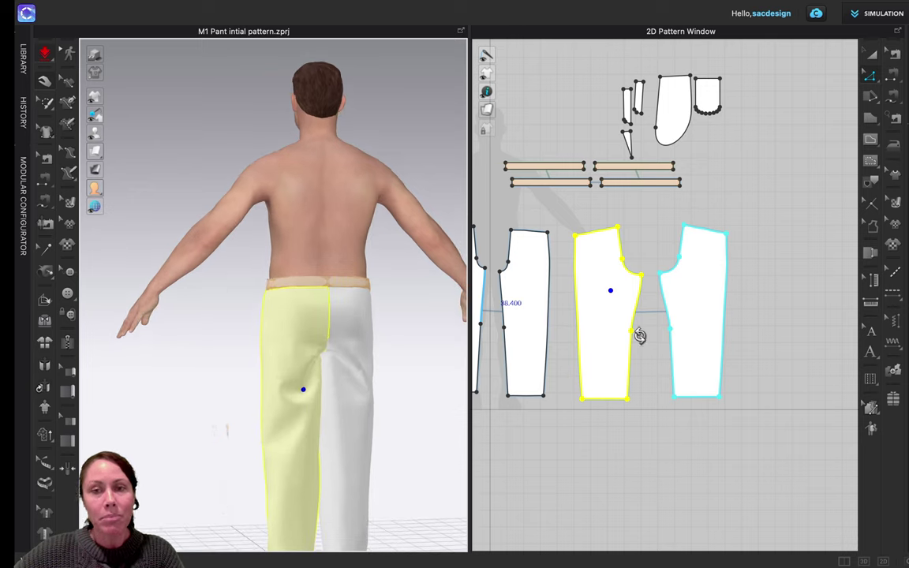
Step: Try to move the back panel's center-back waist corner outward so the center-back seam runs nearly vertical
{"action": "left_click", "coordinate": [639, 246]}
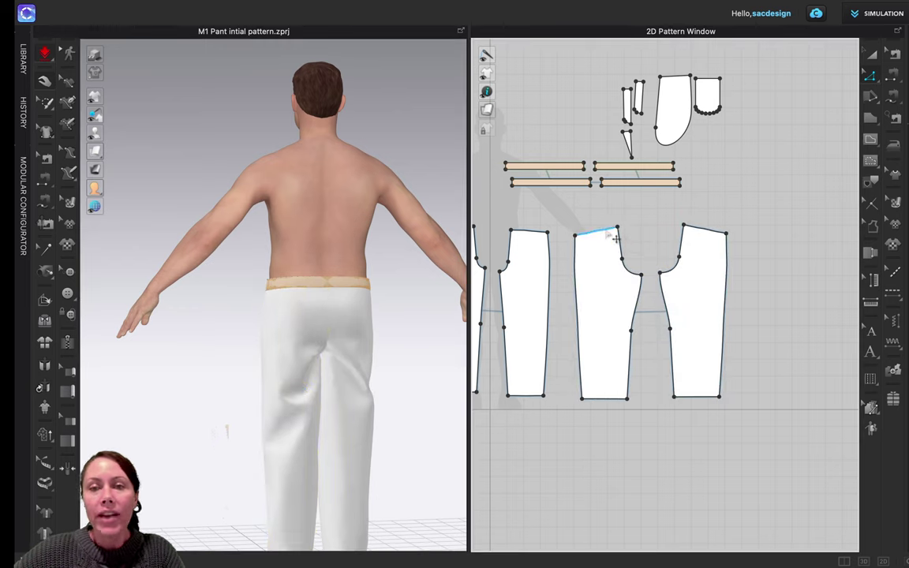
{"action": "left_click", "coordinate": [615, 236]}
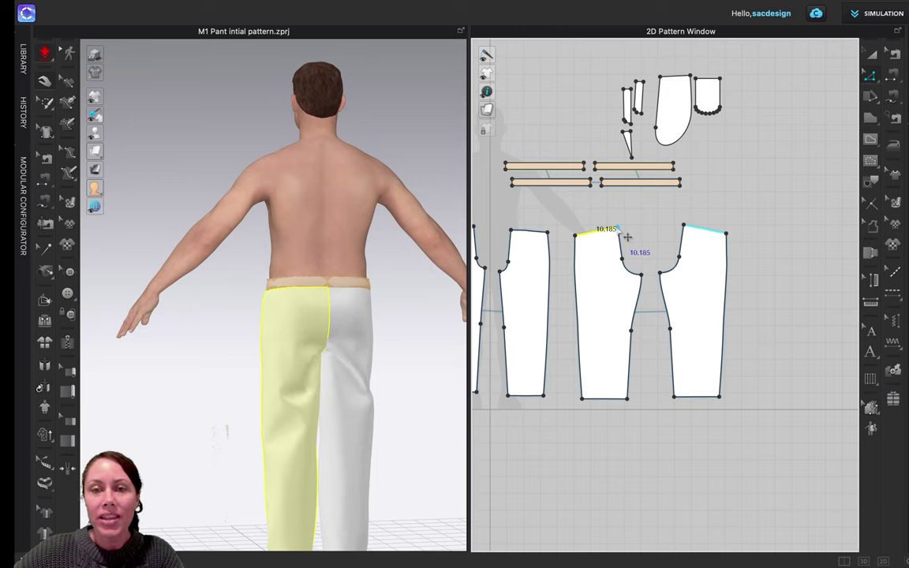
{"action": "left_click_drag", "start_coordinate": [627, 237], "coordinate": [632, 252]}
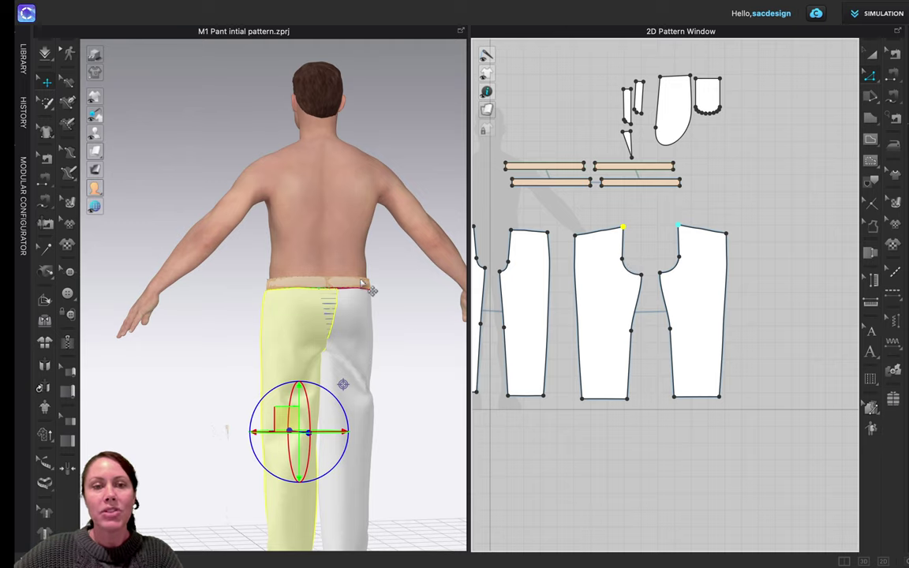
Step: Move the back panel's center-back waist corner slightly outward so the waist edge is about 10.7 in, and resimulate the pants
{"action": "scroll", "coordinate": [320, 272], "scroll_direction": "up", "scroll_amount": 5}
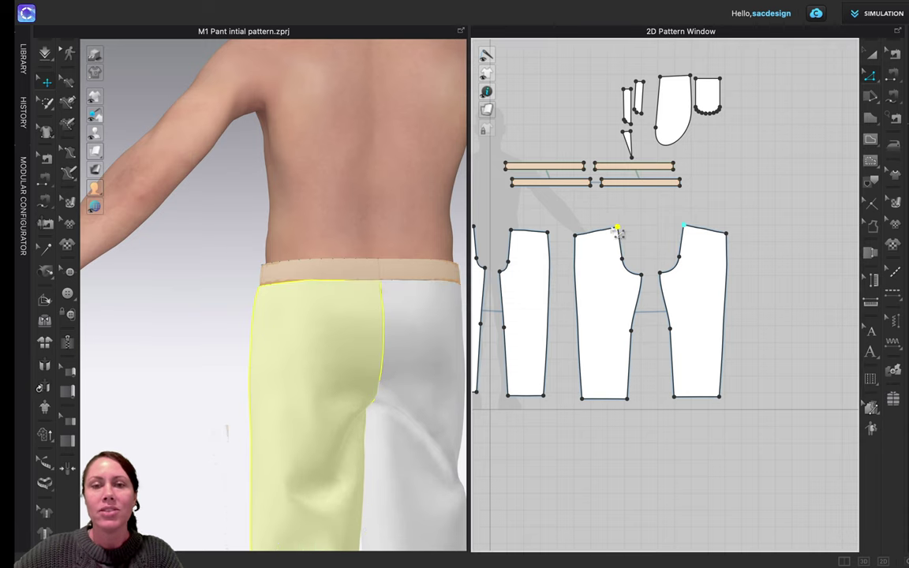
{"action": "scroll", "coordinate": [627, 235], "scroll_direction": "up", "scroll_amount": 5}
{"action": "left_click_drag", "start_coordinate": [616, 230], "coordinate": [635, 237]}
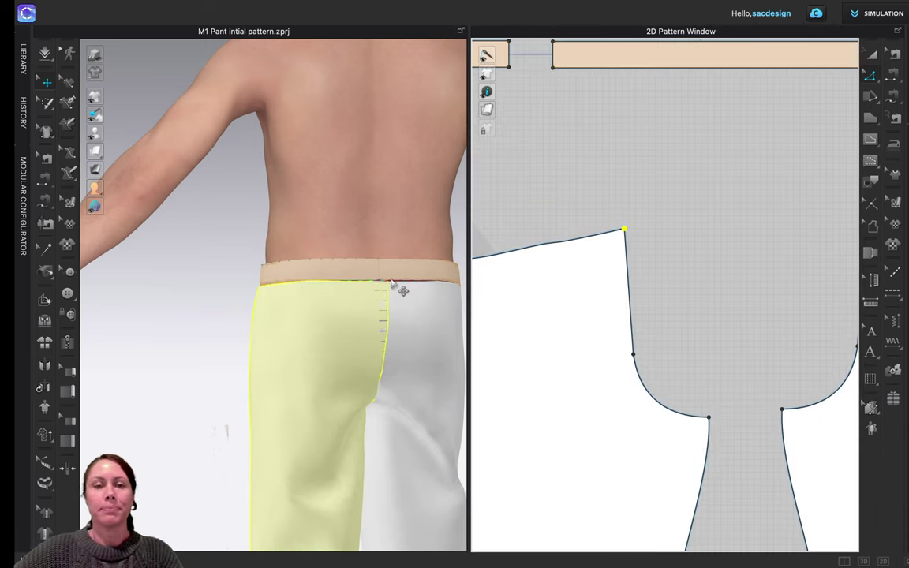
{"action": "scroll", "coordinate": [402, 291], "scroll_direction": "down", "scroll_amount": 5}
{"action": "key", "text": "space"}
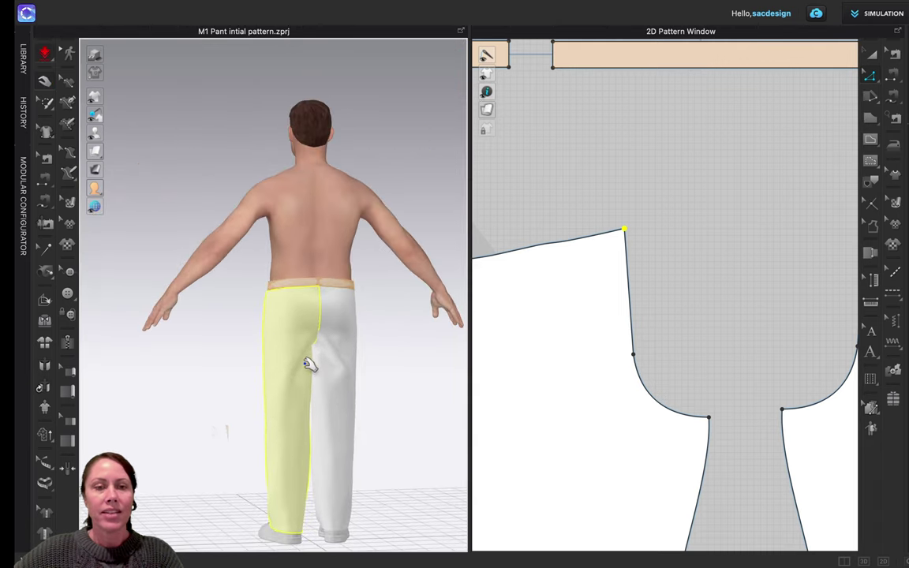
{"action": "right_click_drag", "start_coordinate": [324, 385], "coordinate": [308, 374]}
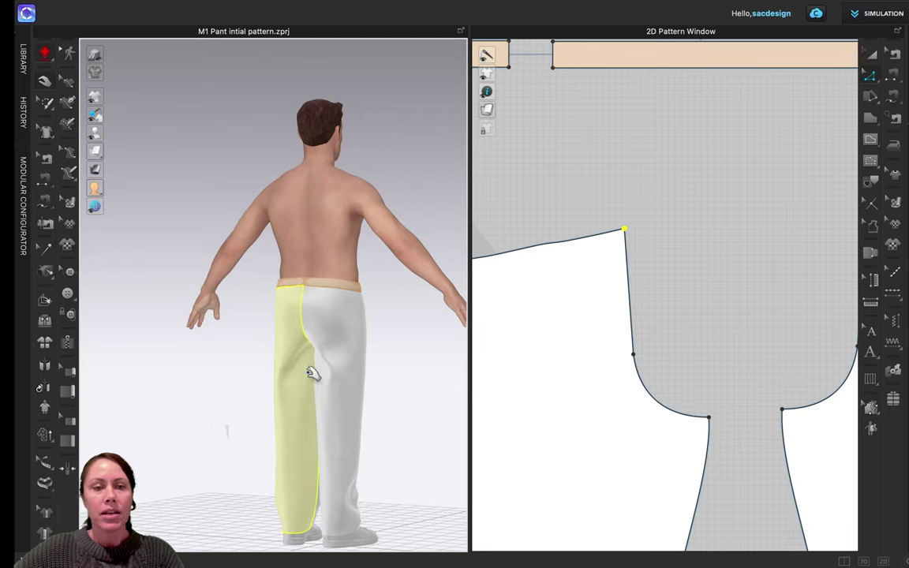
{"action": "left_click", "coordinate": [313, 374]}
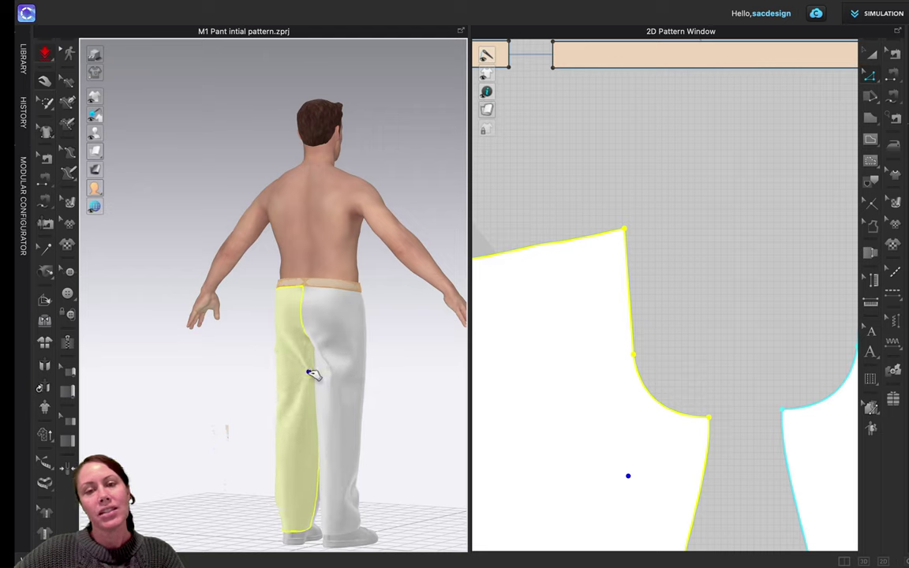
Step: Curve the back panel's inseam above the knee inward to about 13.46 in and stop the simulation
{"action": "scroll", "coordinate": [713, 398], "scroll_direction": "up", "scroll_amount": 4}
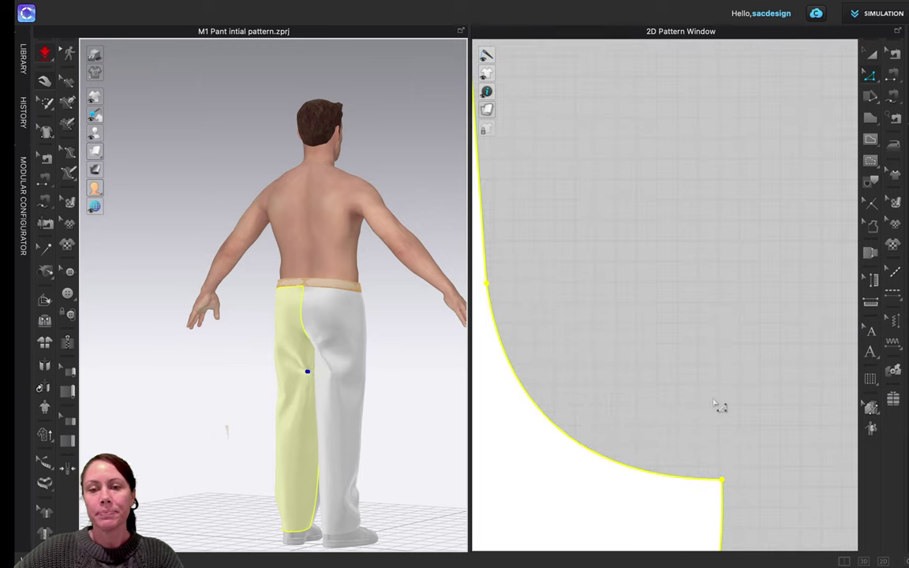
{"action": "scroll", "coordinate": [718, 410], "scroll_direction": "down", "scroll_amount": 6}
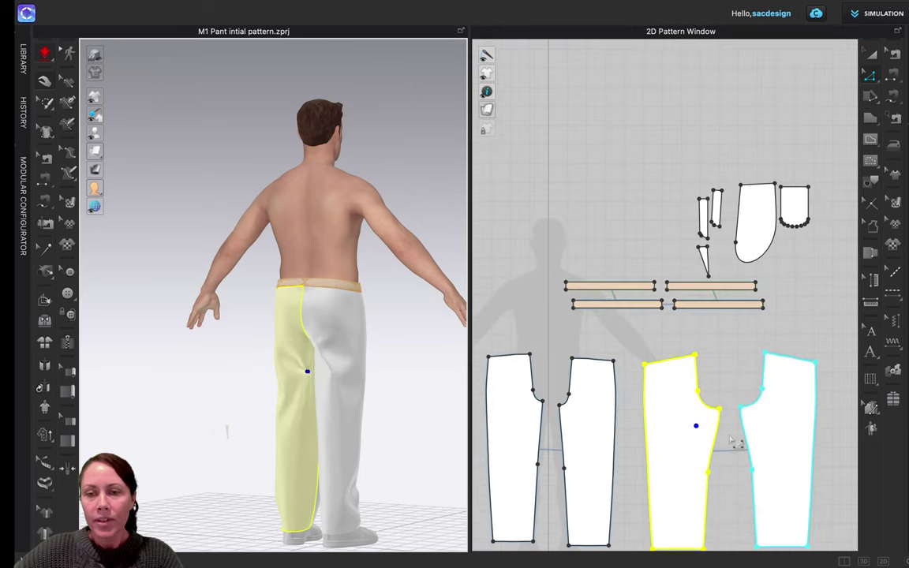
{"action": "left_click", "coordinate": [726, 445]}
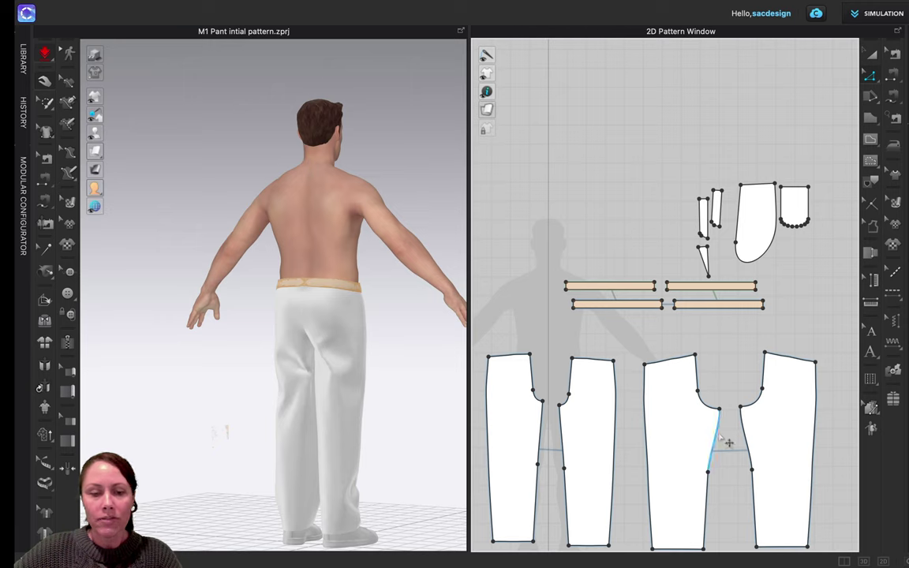
{"action": "left_click", "coordinate": [719, 438]}
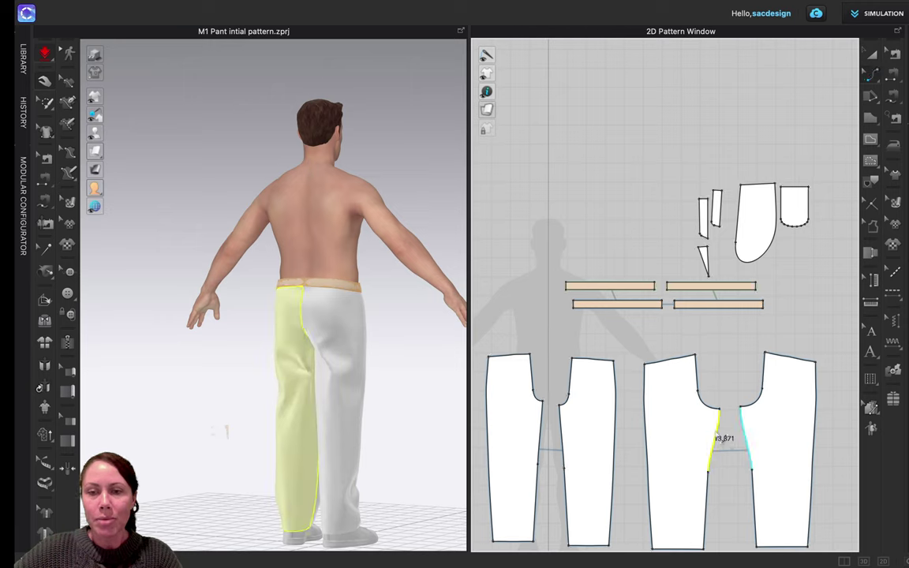
{"action": "left_click", "coordinate": [719, 438]}
{"action": "left_click_drag", "start_coordinate": [720, 439], "coordinate": [718, 438]}
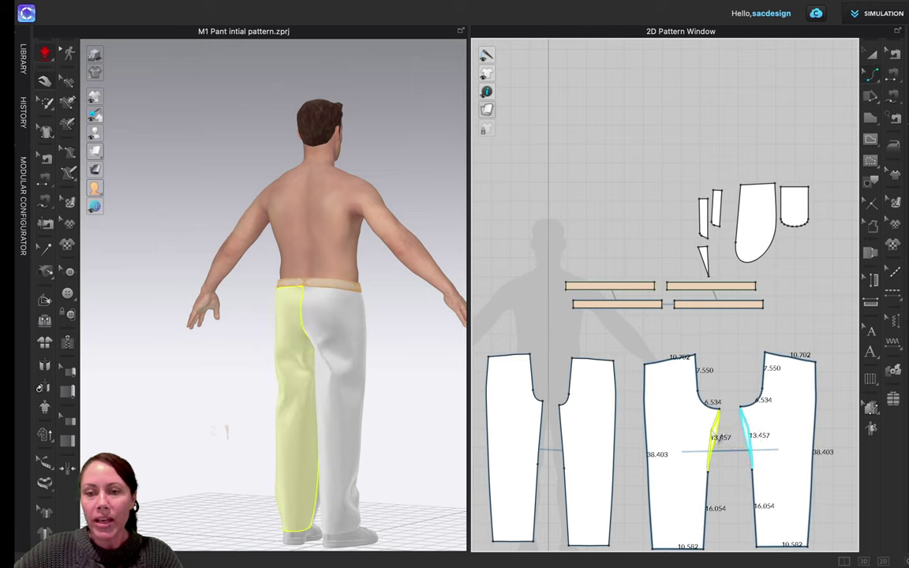
{"action": "key", "text": "space"}
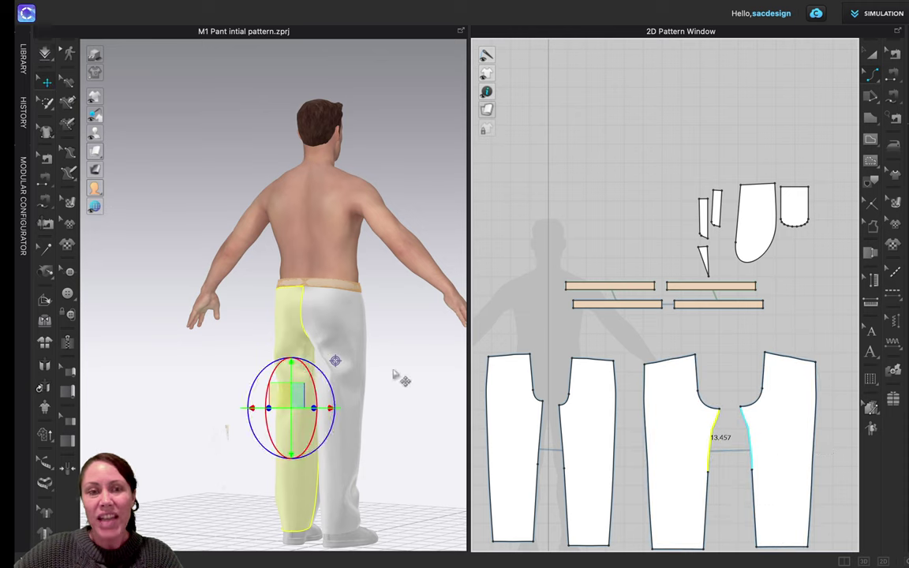
Step: Resimulate the pants with the curved back inseam and inspect the fit from the back around to the front
{"action": "key", "text": "8"}
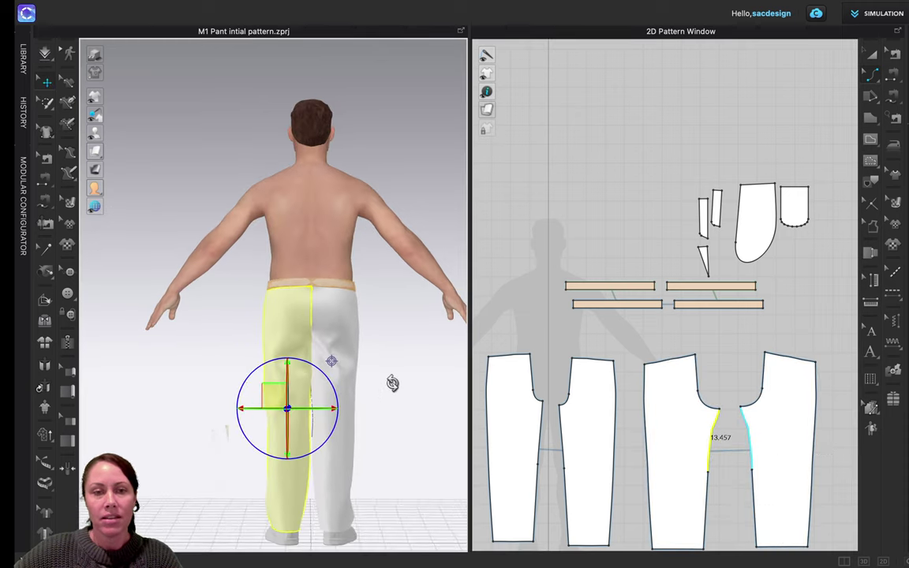
{"action": "scroll", "coordinate": [361, 366], "scroll_direction": "up", "scroll_amount": 2}
{"action": "scroll", "coordinate": [336, 376], "scroll_direction": "up", "scroll_amount": 1}
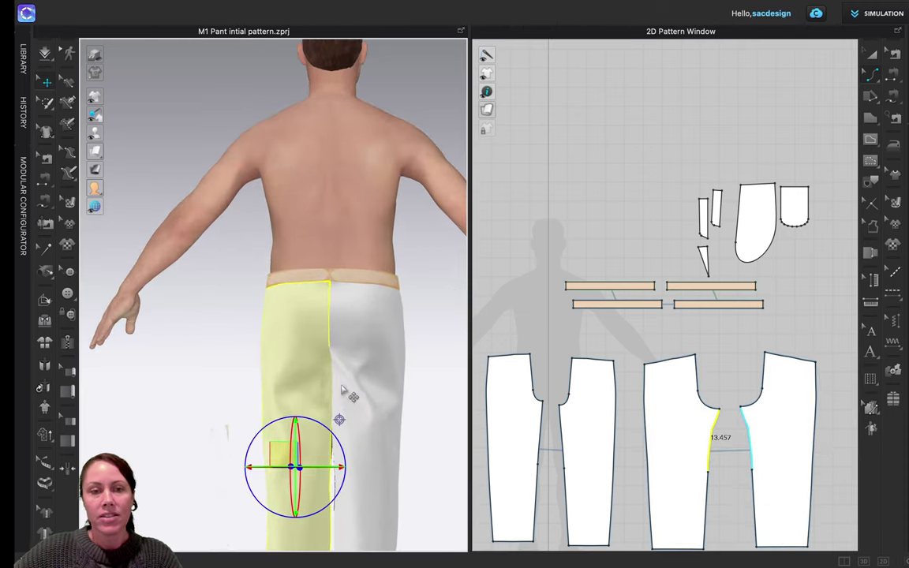
{"action": "key", "text": "space"}
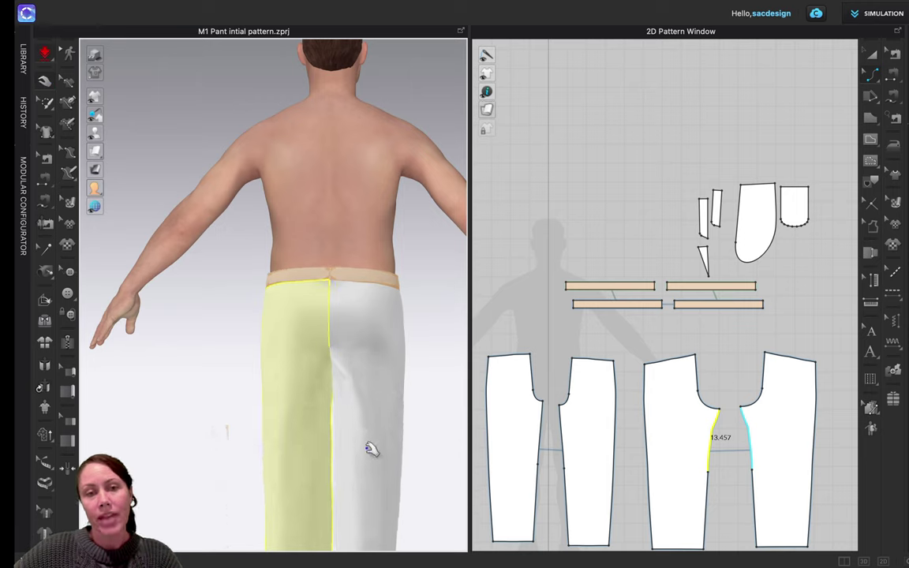
{"action": "right_click_drag", "start_coordinate": [398, 471], "coordinate": [277, 462]}
{"action": "scroll", "coordinate": [361, 436], "scroll_direction": "down", "scroll_amount": 3}
{"action": "right_click_drag", "start_coordinate": [361, 437], "coordinate": [310, 445]}
{"action": "scroll", "coordinate": [361, 446], "scroll_direction": "down", "scroll_amount": 4}
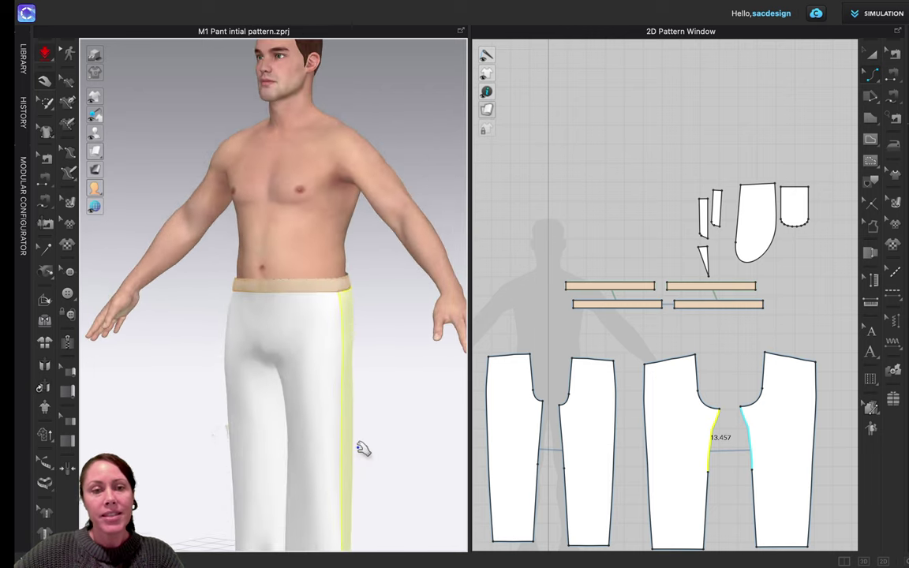
{"action": "scroll", "coordinate": [363, 451], "scroll_direction": "up", "scroll_amount": 1}
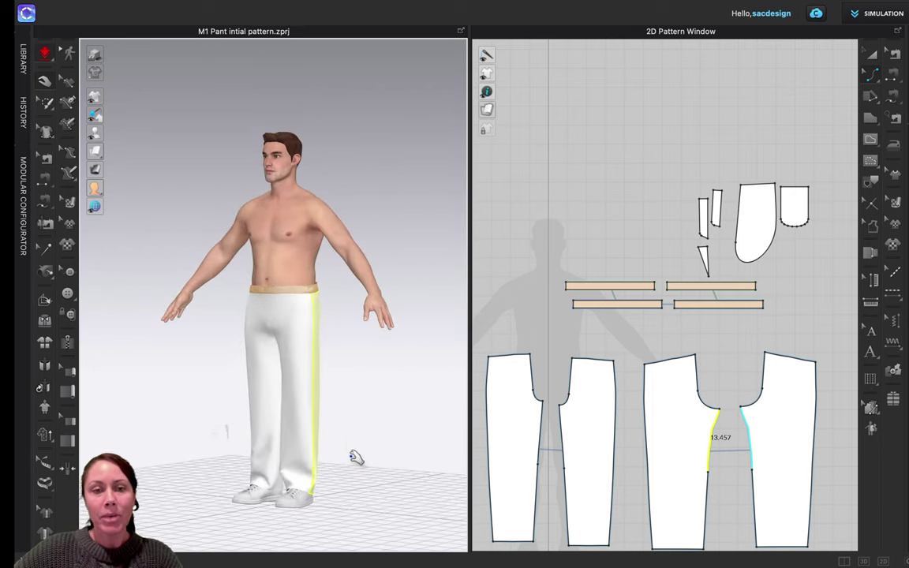
{"action": "middle_click_drag", "start_coordinate": [355, 458], "coordinate": [412, 412]}
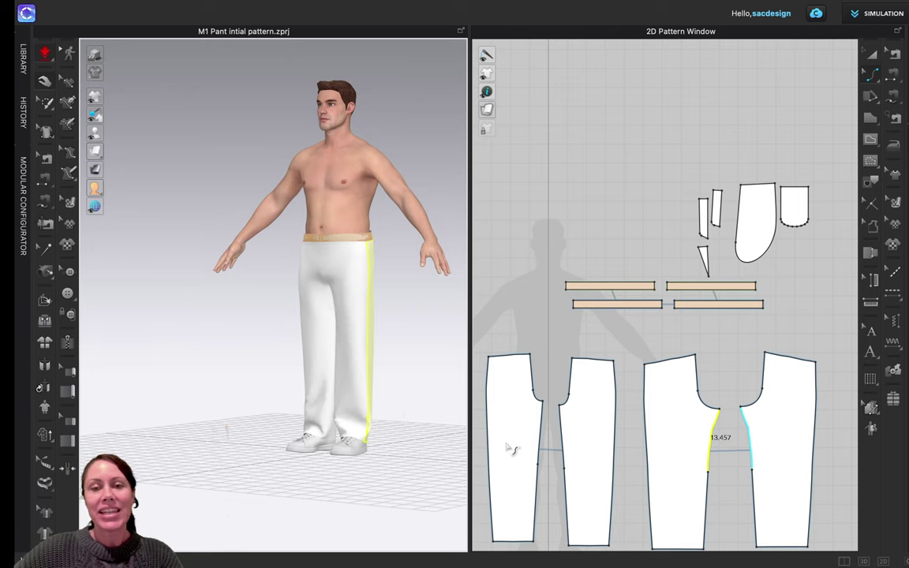
{"action": "scroll", "coordinate": [511, 446], "scroll_direction": "up", "scroll_amount": 2}
{"action": "scroll", "coordinate": [511, 448], "scroll_direction": "down", "scroll_amount": 6}
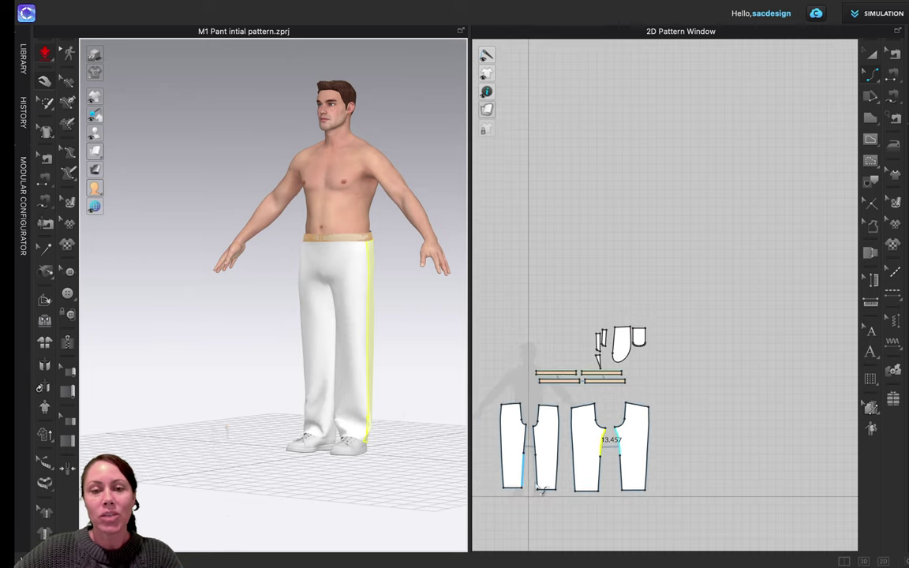
{"action": "middle_click_drag", "start_coordinate": [529, 479], "coordinate": [557, 441]}
{"action": "scroll", "coordinate": [621, 427], "scroll_direction": "up", "scroll_amount": 2}
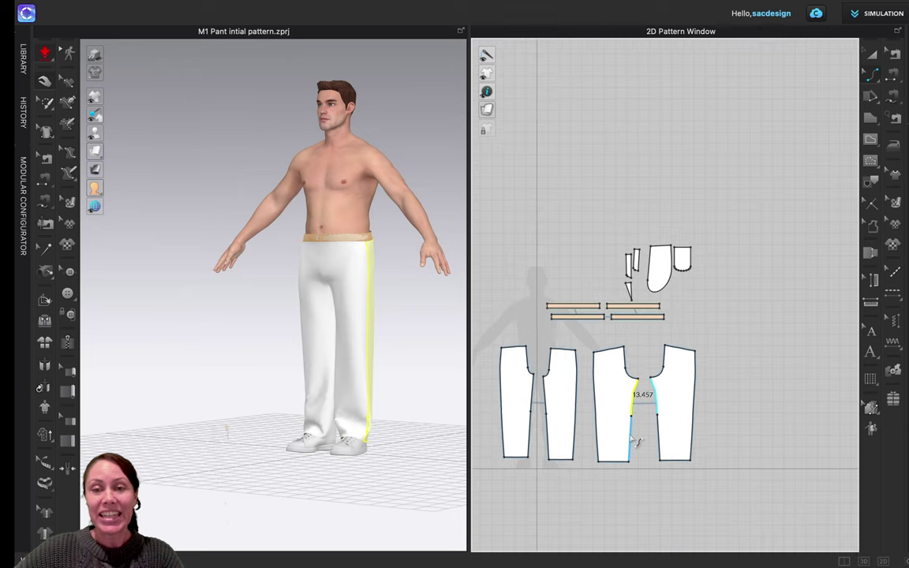
{"action": "middle_click_drag", "start_coordinate": [656, 435], "coordinate": [704, 431]}
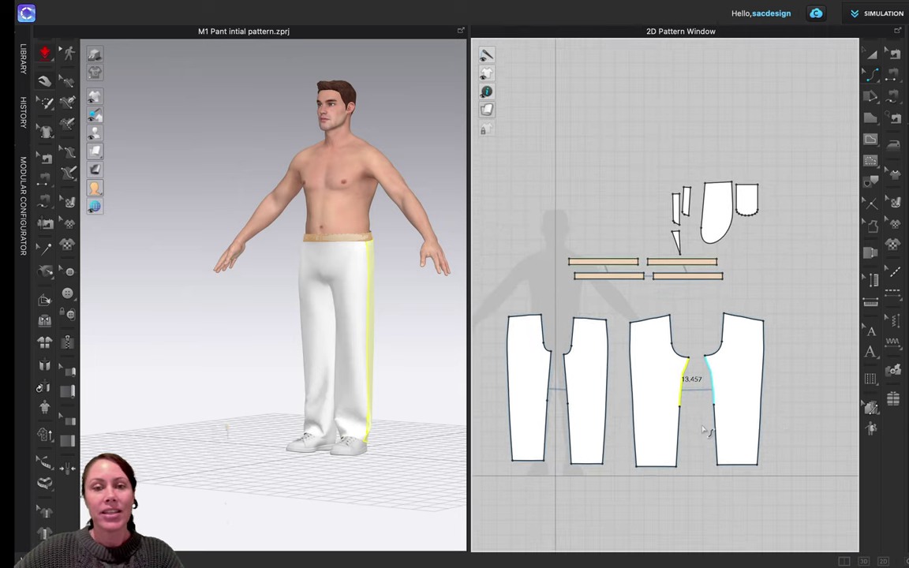
{"action": "right_click_drag", "start_coordinate": [172, 207], "coordinate": [95, 136]}
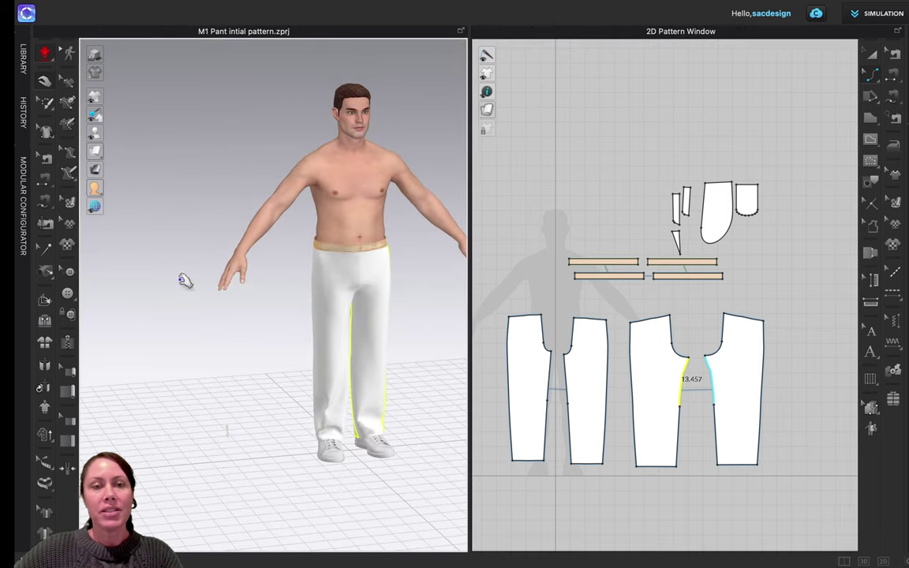
{"action": "right_click_drag", "start_coordinate": [255, 377], "coordinate": [255, 373]}
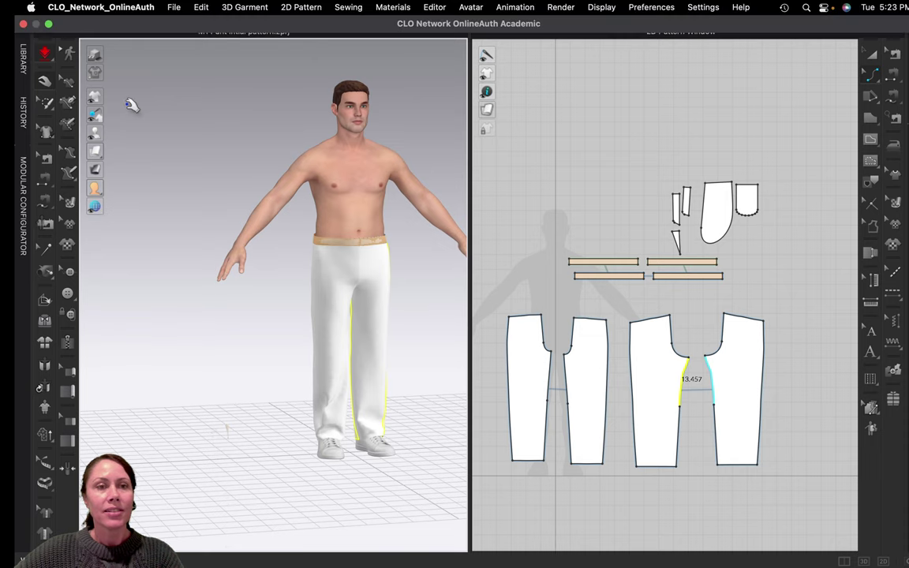
Step: Stop the simulation and take the pattern program's window out of full-screen view
{"action": "key", "text": "w"}
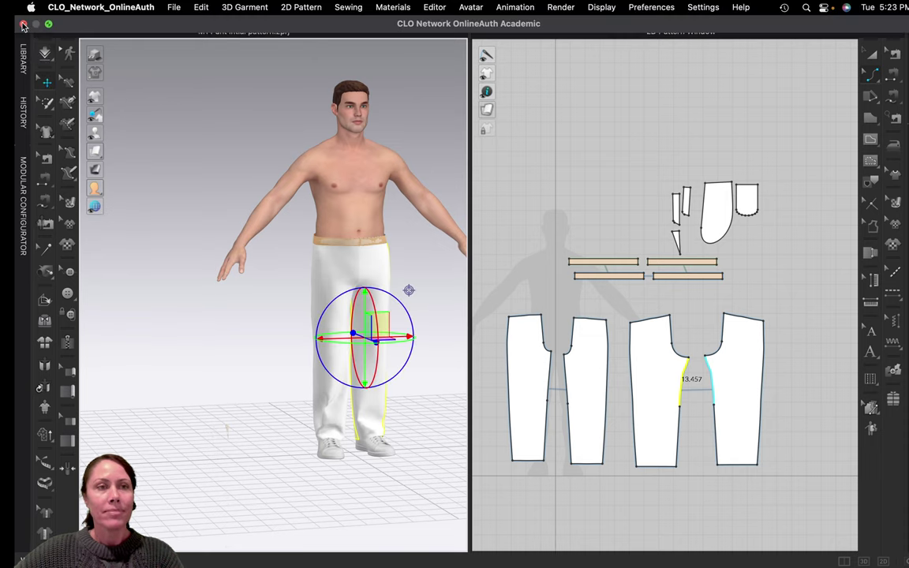
{"action": "key", "text": "ctrl+Up"}
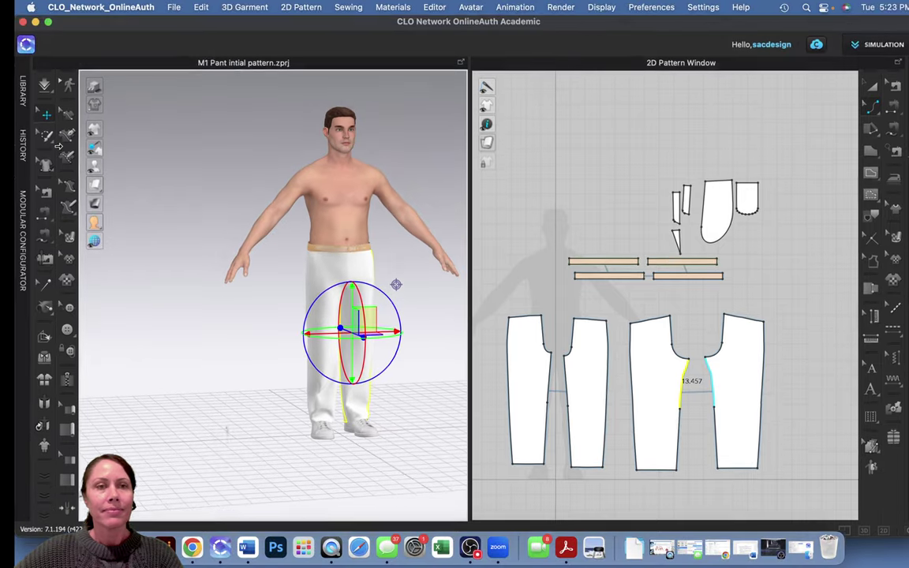
{"action": "key", "text": "ctrl+Up"}
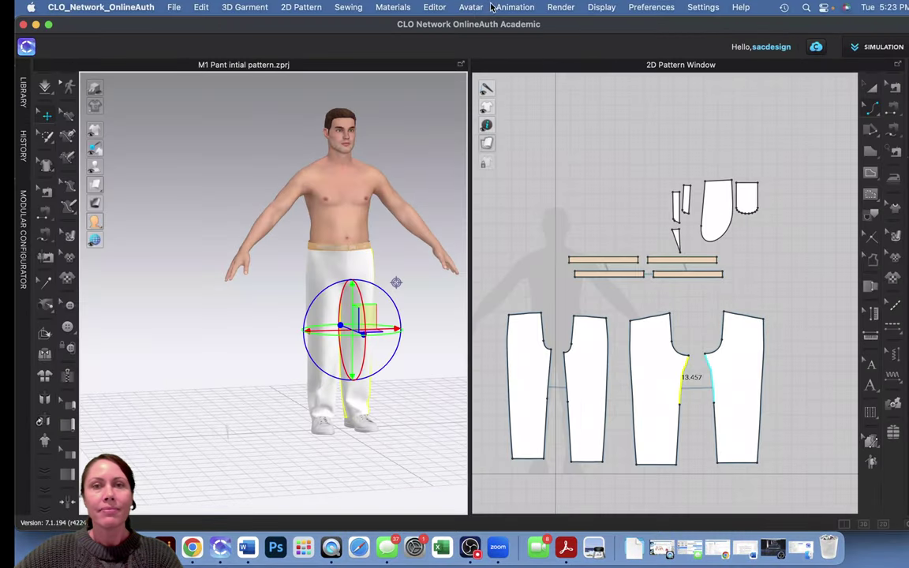